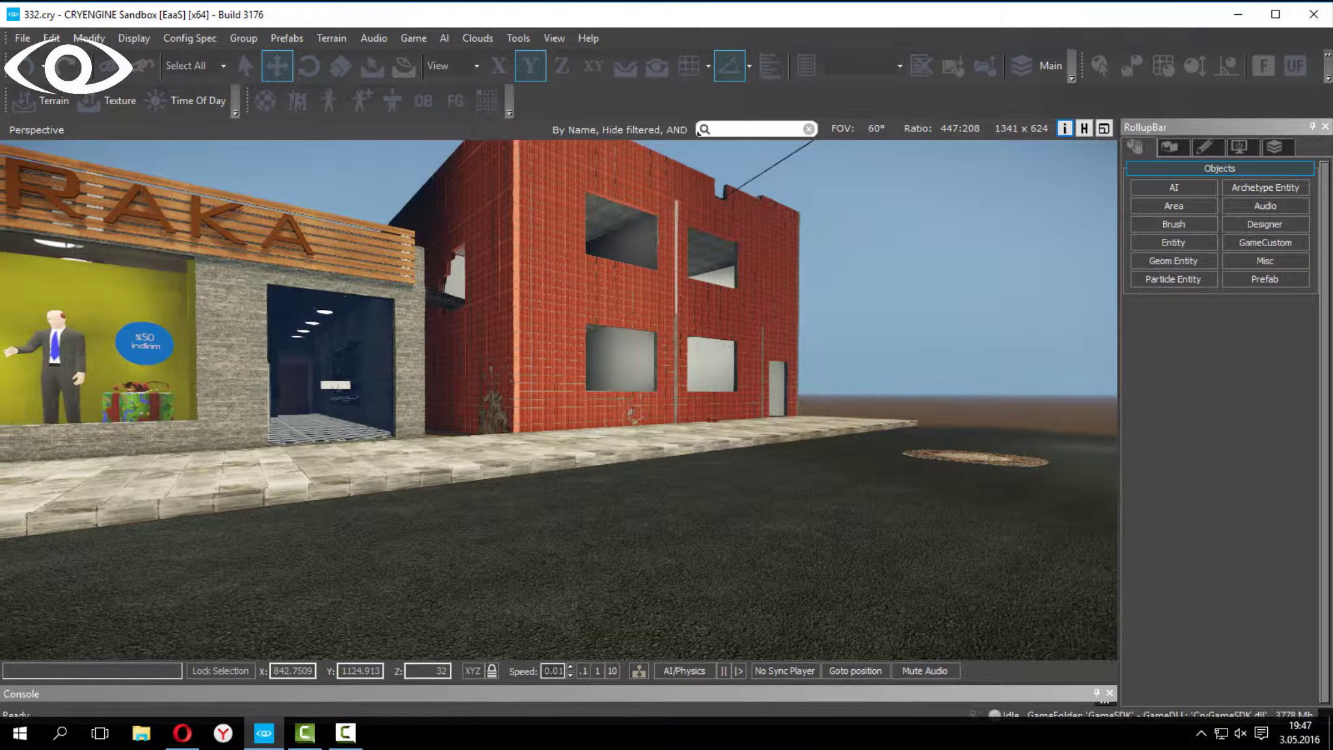
- Tour the level from the street into the red building and inspect the room with the wooden crate on a pallet
right_drag(677, 496, 605, 470)
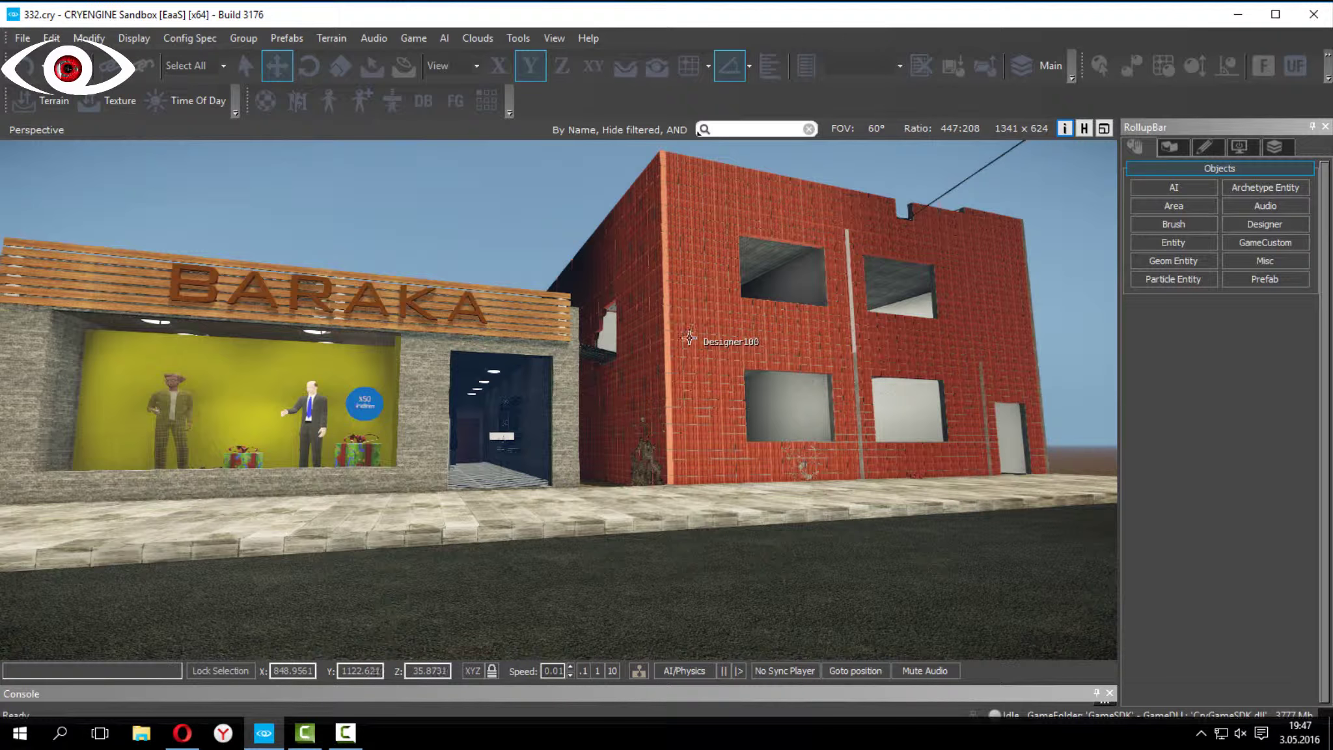
key(w)
mouse_move(558, 399)
right_down()
mouse_move(501, 402)
mouse_move(651, 431)
mouse_move(586, 442)
mouse_move(566, 416)
right_up()
key(w)
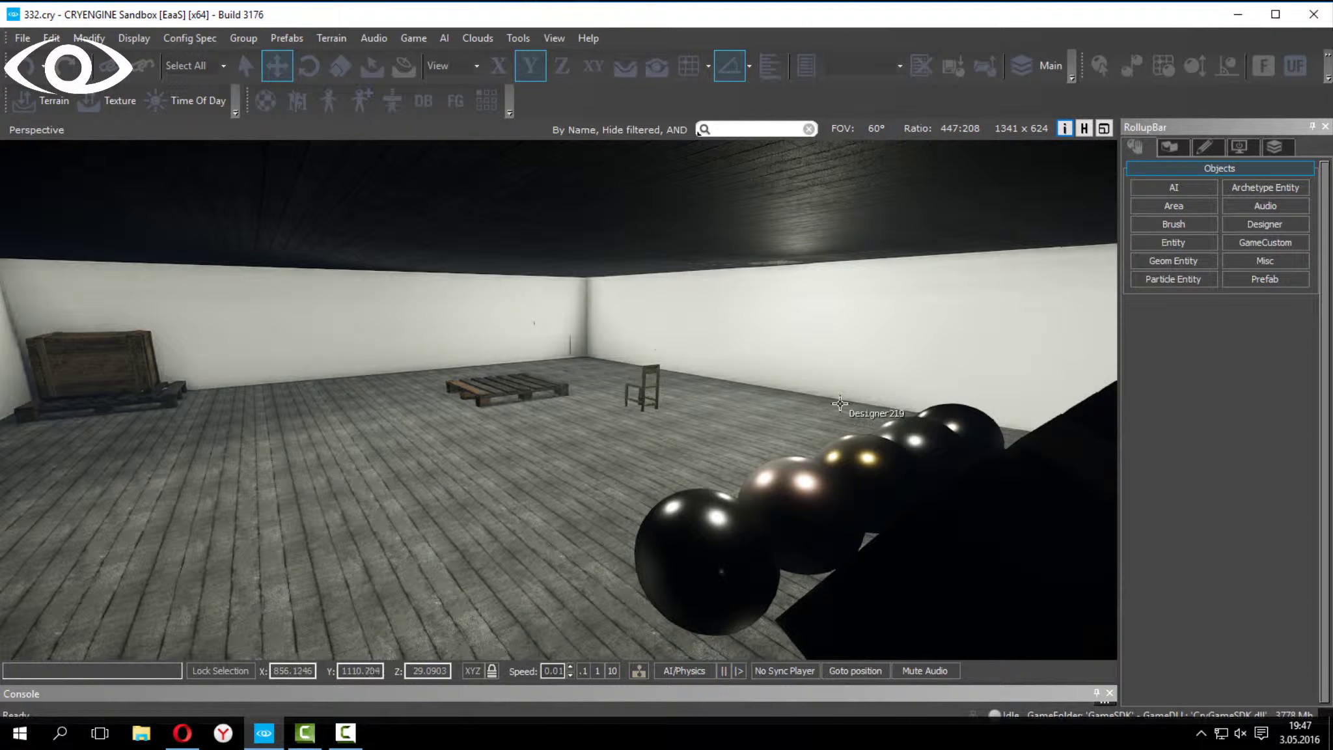
mouse_move(840, 404)
right_down()
mouse_move(703, 397)
mouse_move(856, 419)
right_up()
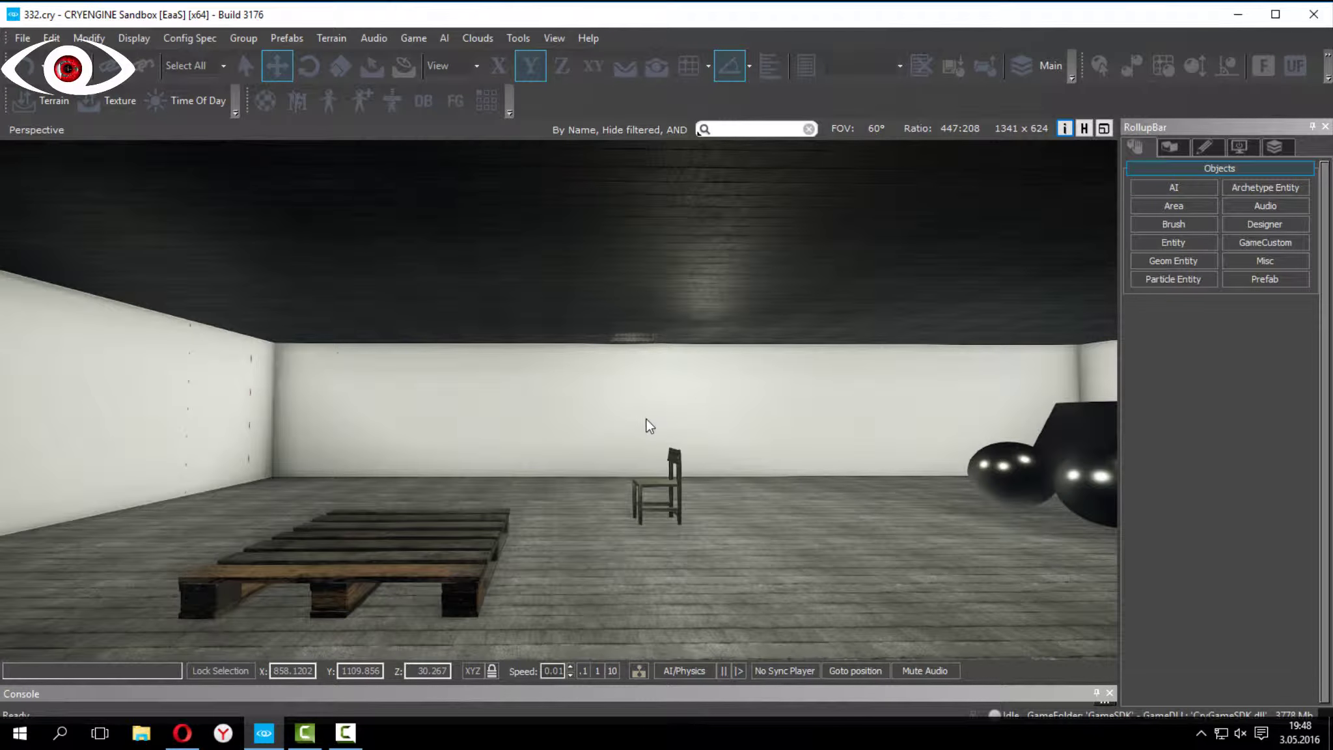
right_drag(646, 420, 846, 425)
key(w)
right_drag(455, 326, 490, 326)
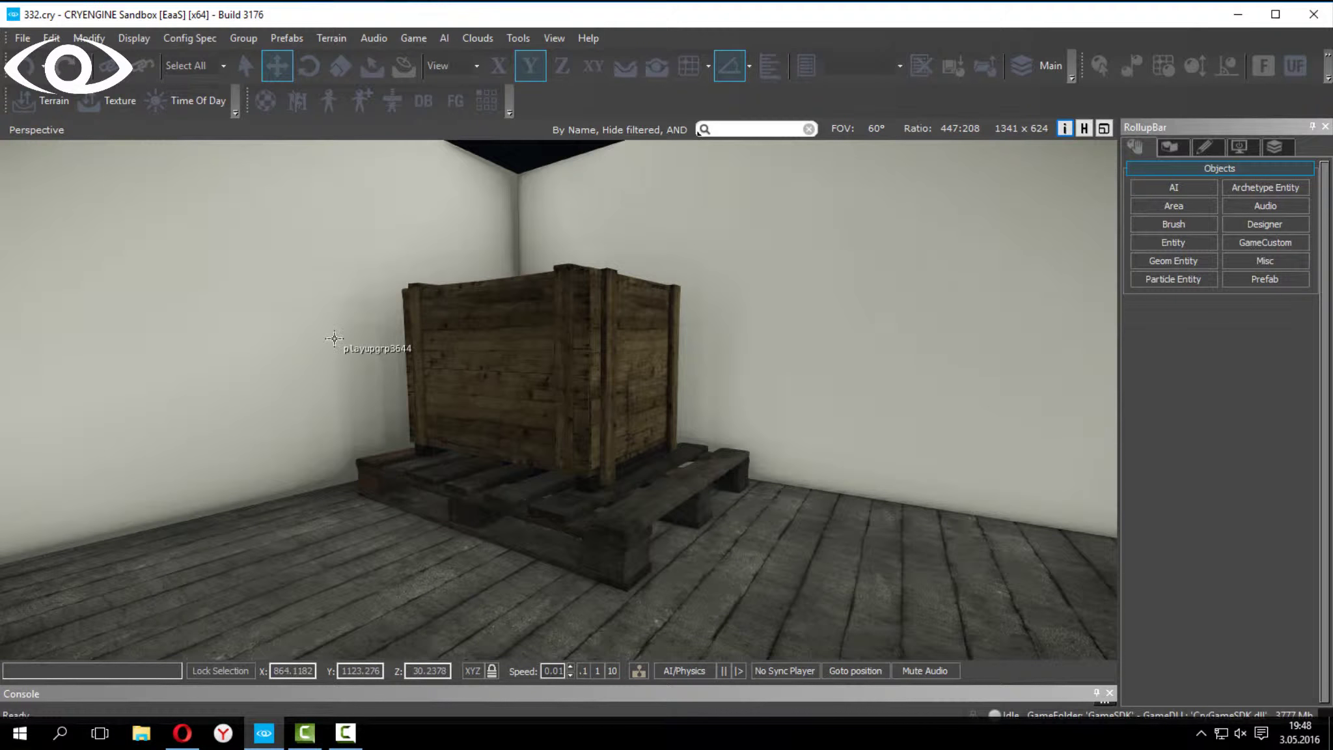
click(414, 38)
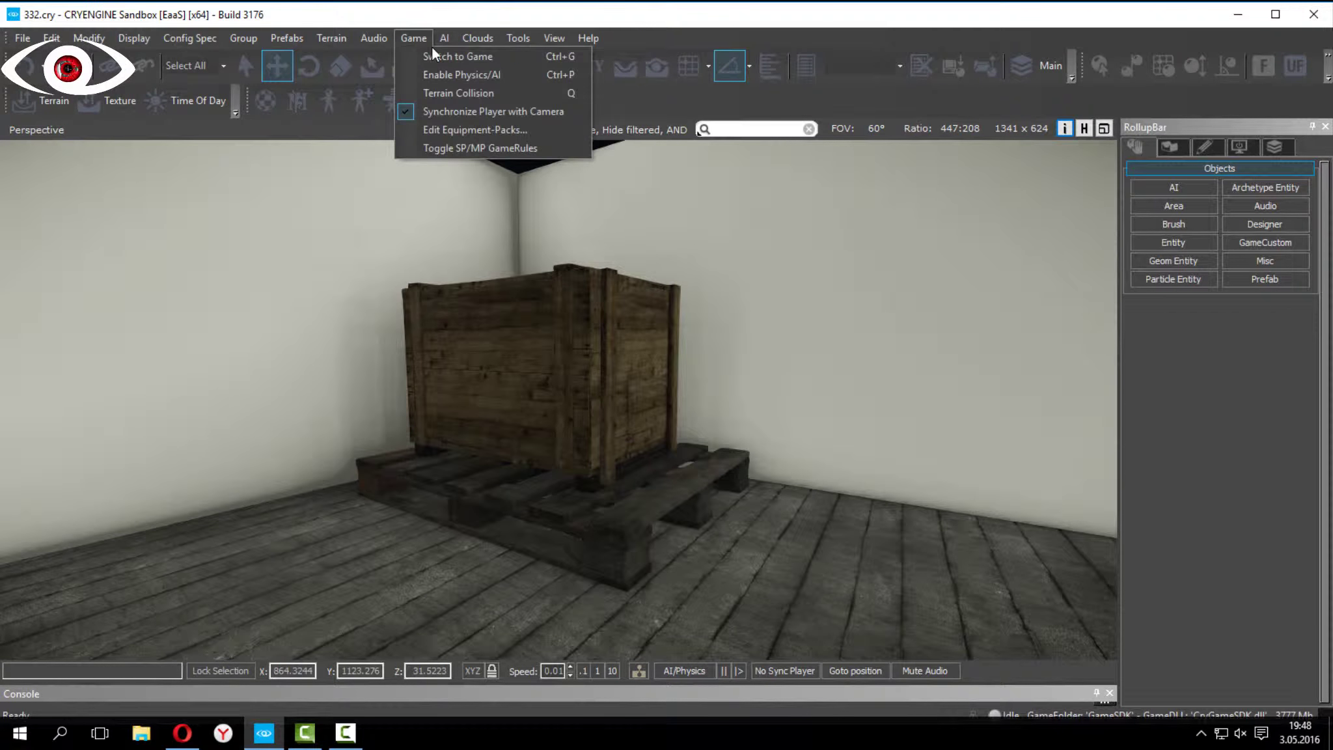
click(434, 51)
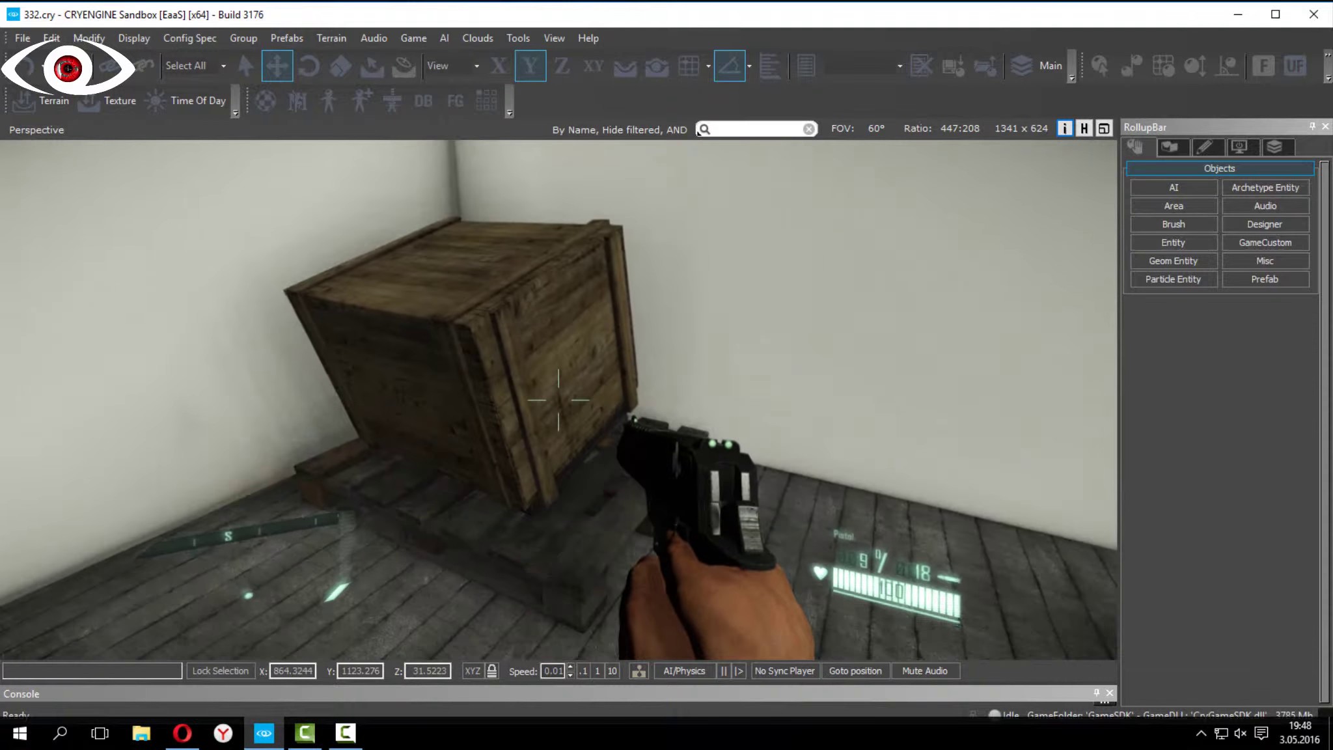
key(Escape)
click(416, 39)
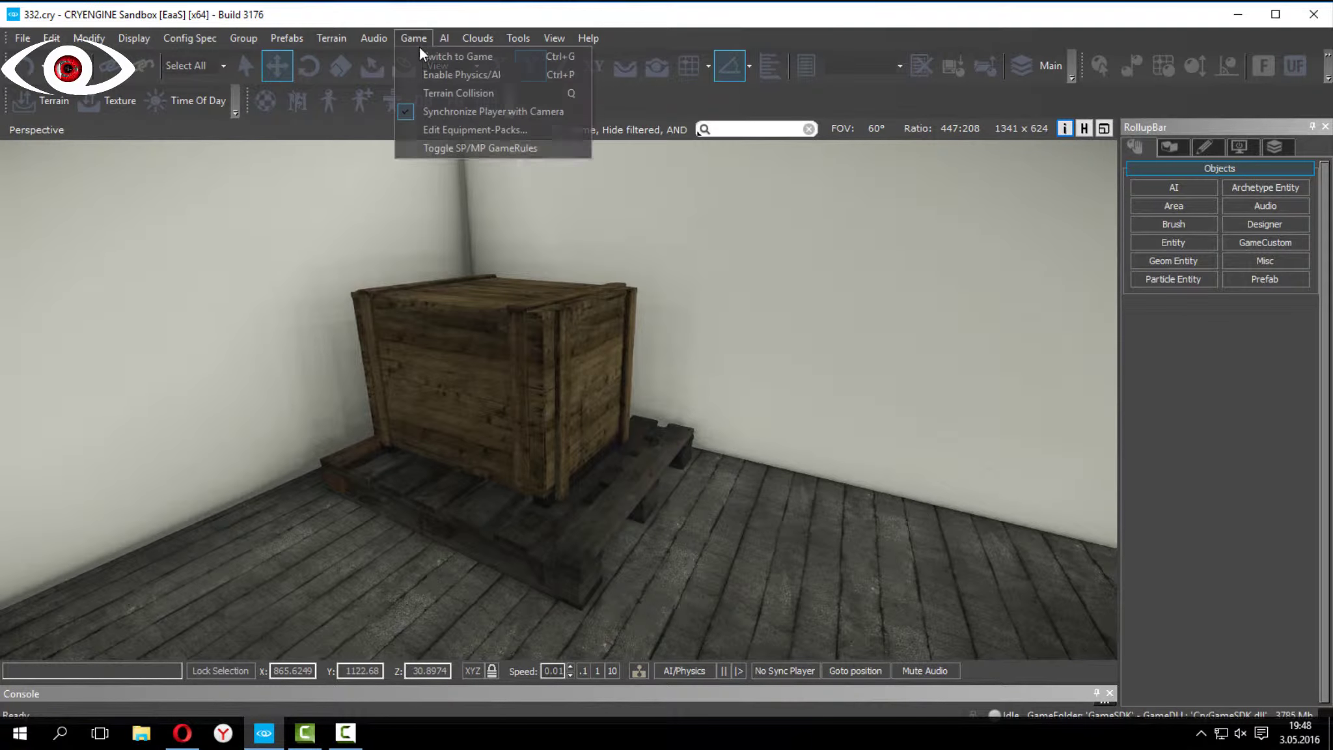
click(418, 53)
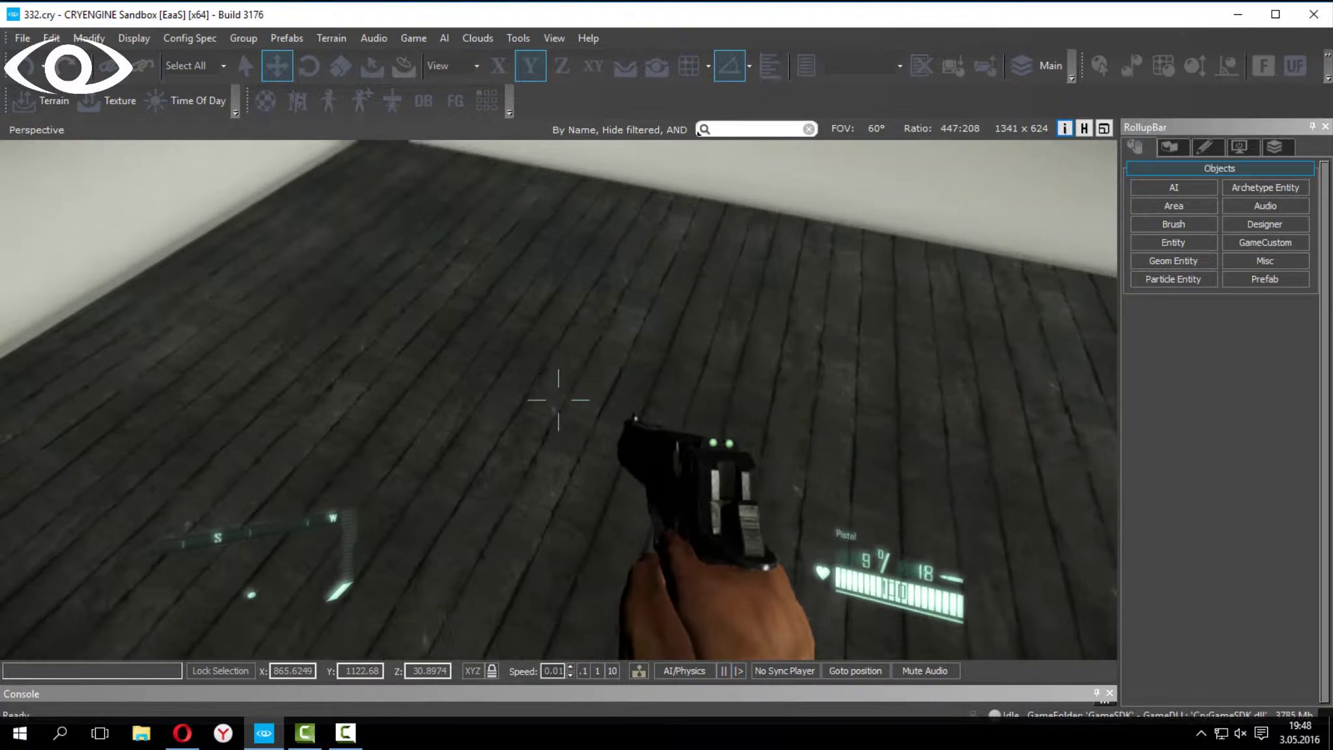
key(Escape)
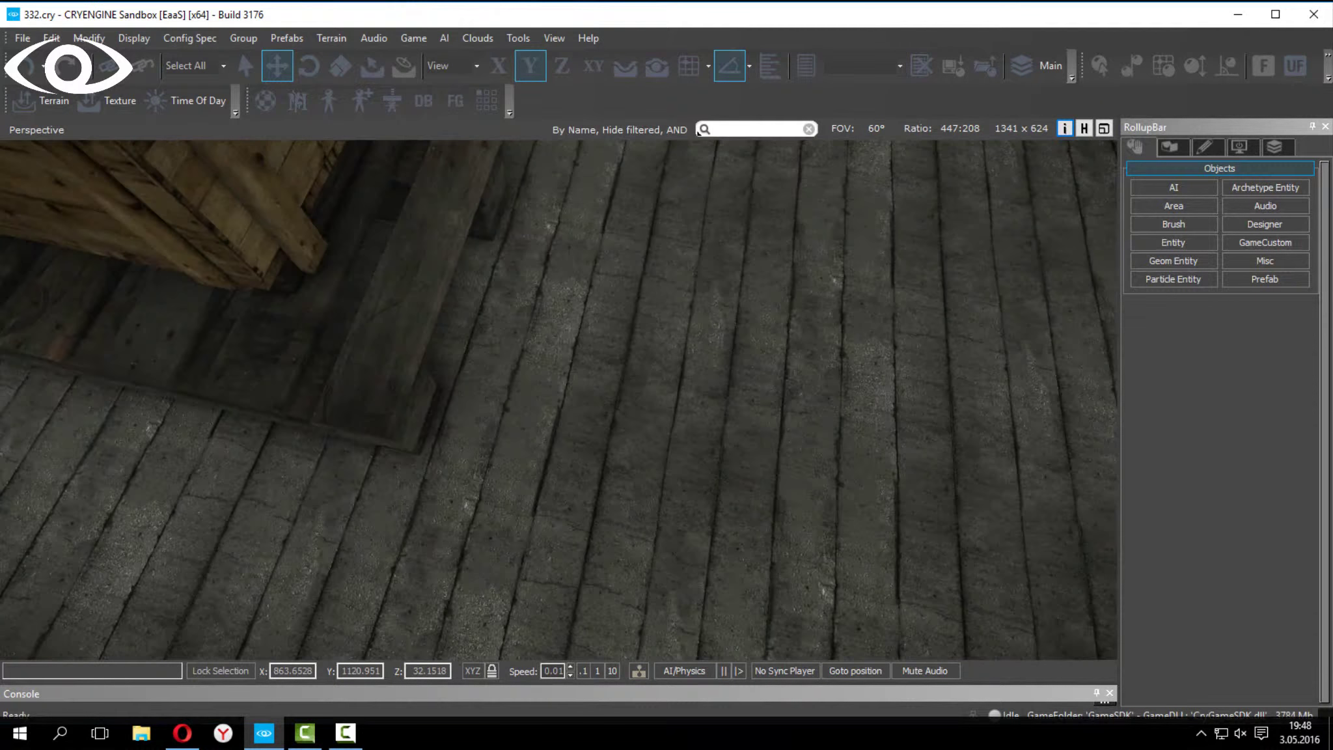
- Switch to game mode near the crate and walk around it to test its physics beside the pallet
mouse_move(564, 283)
right_down()
mouse_move(565, 260)
mouse_move(565, 283)
right_up()
click(414, 38)
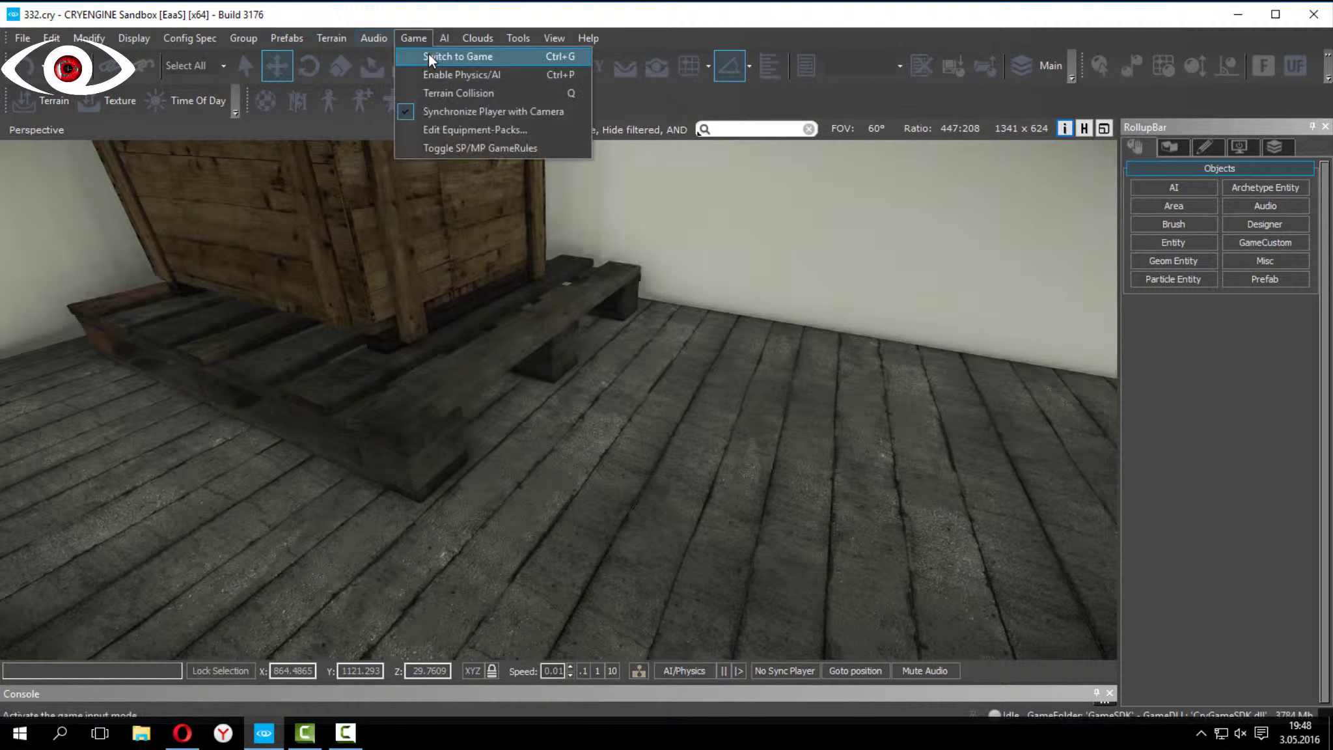
click(428, 53)
key(s)
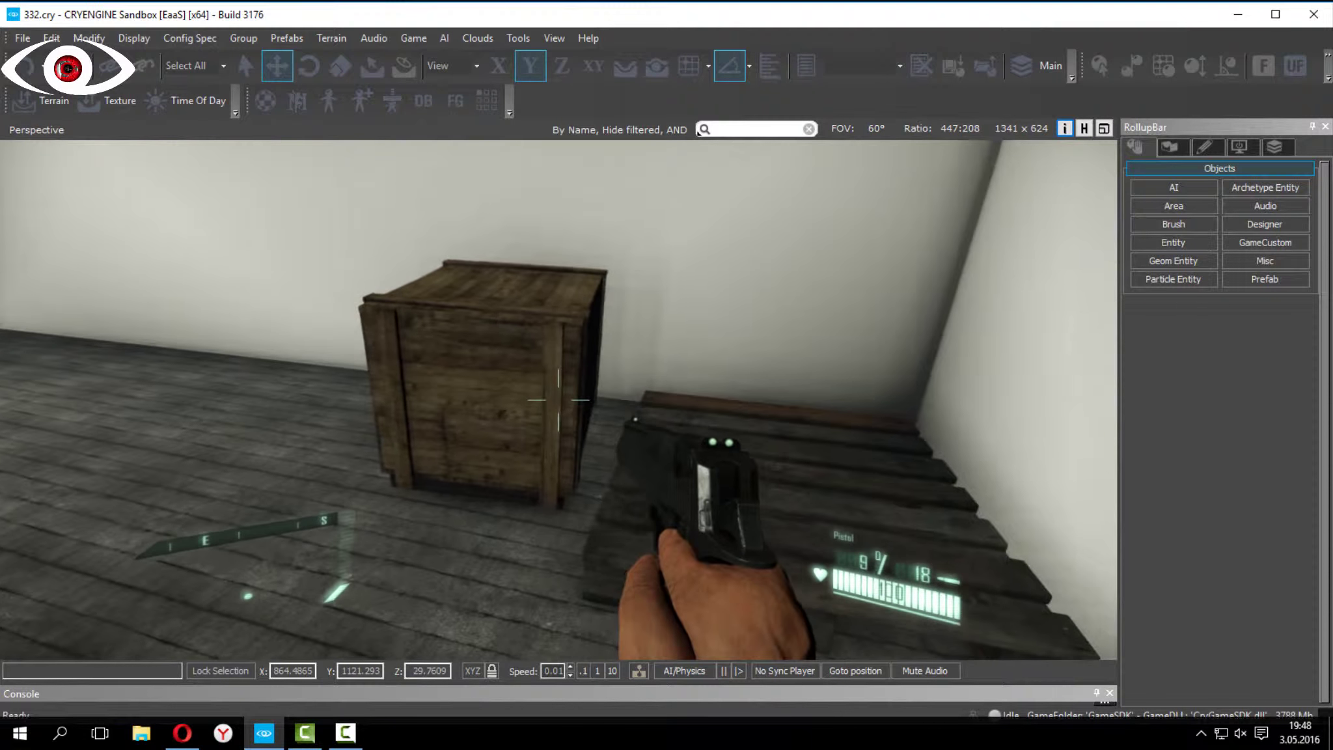
key(a)
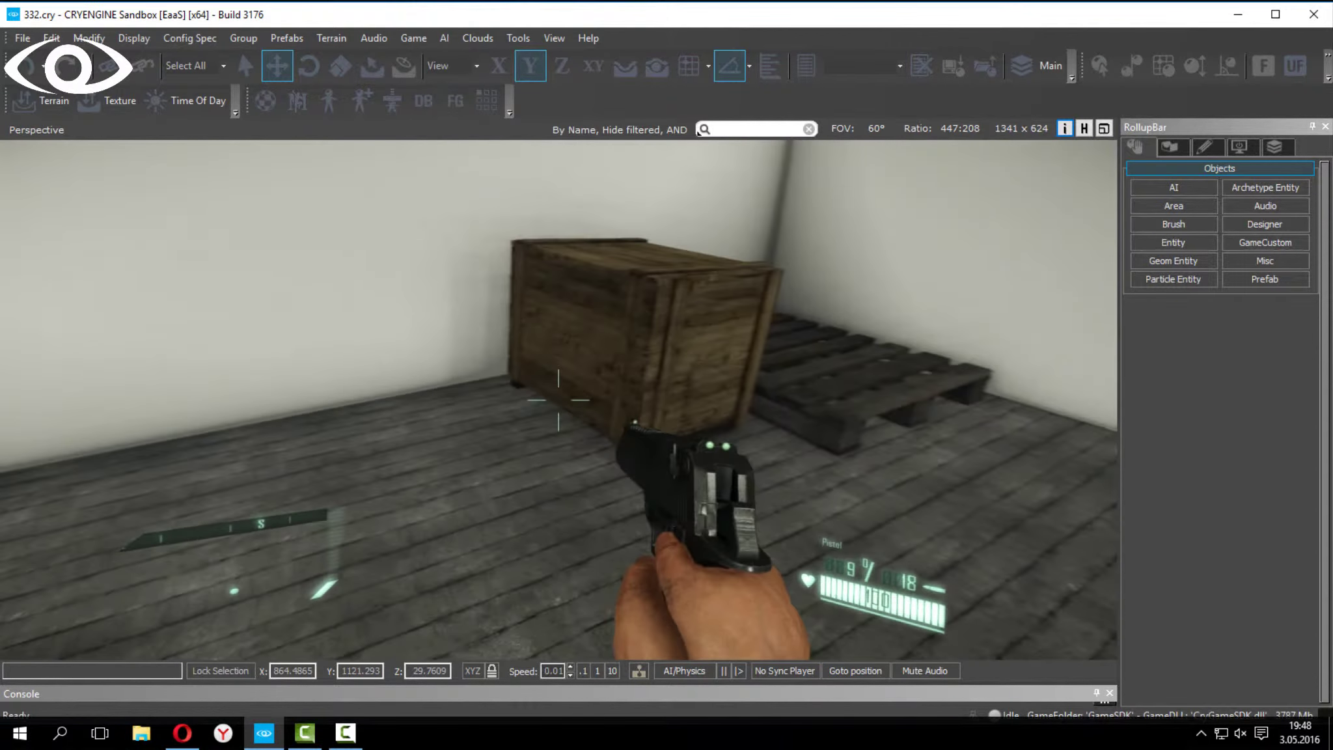
key(d)
key(w)
key(d)
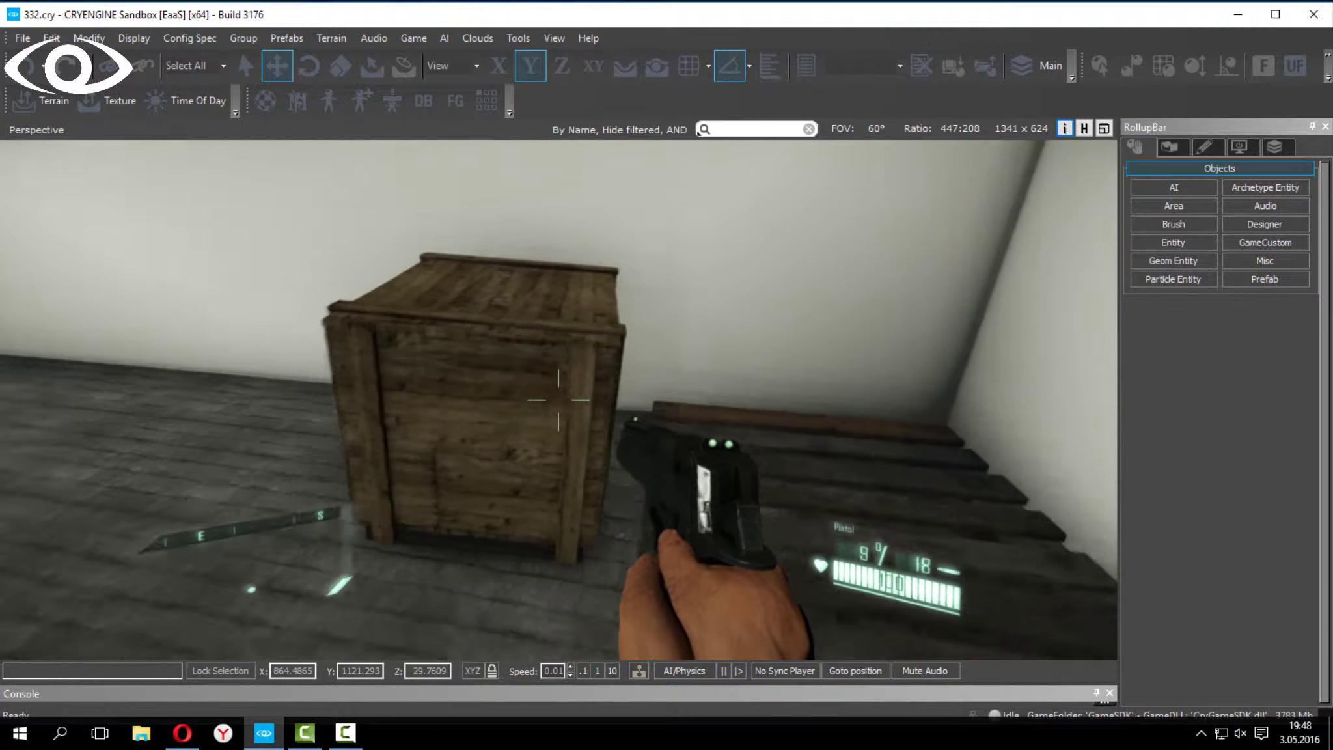
key(a)
key(d)
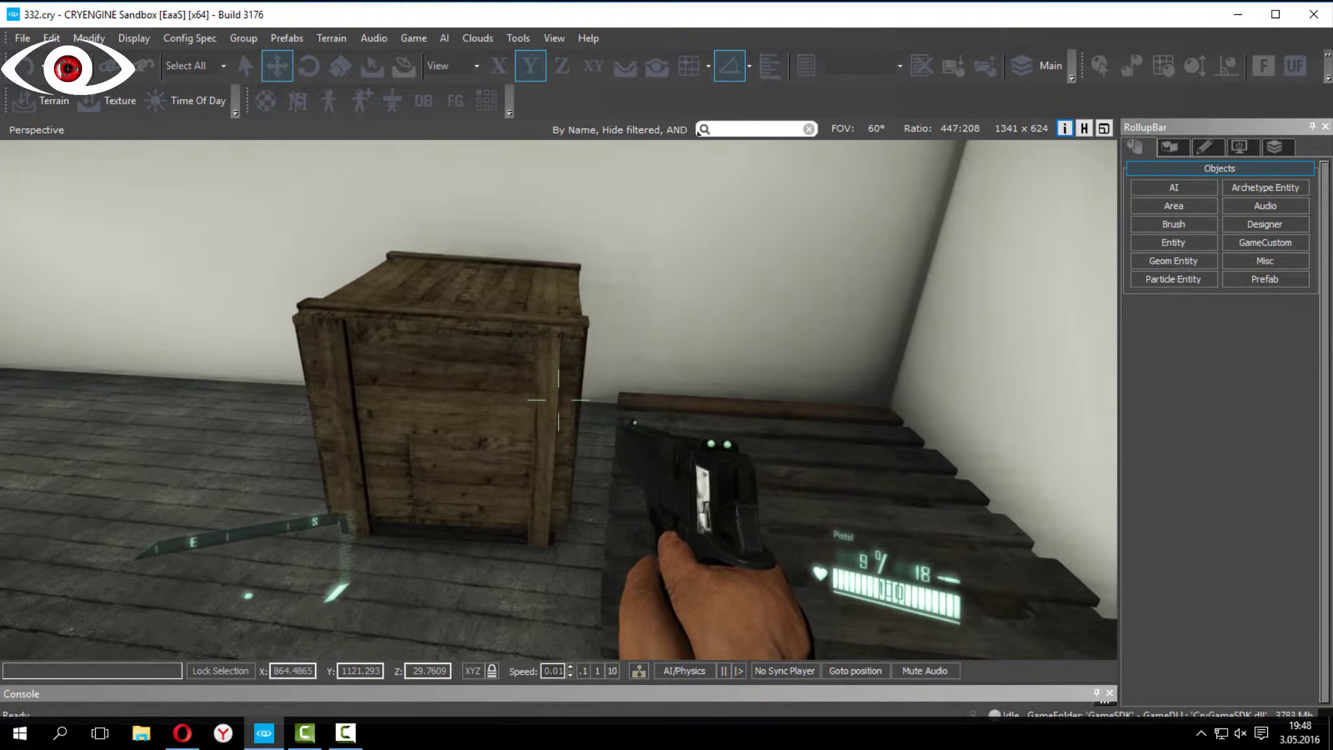
key(w)
key(s)
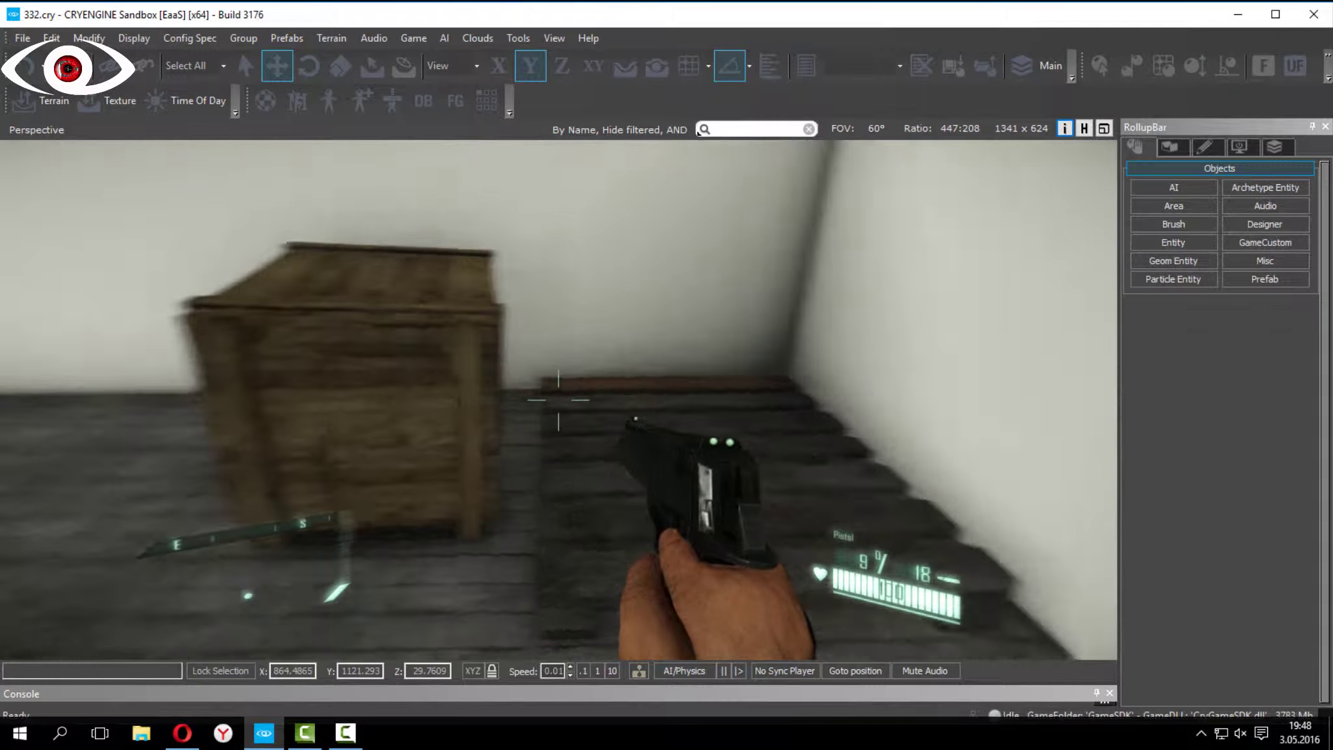
- Shoot the wooden crate with the pistol to test its destruction, and return to the editor
click(558, 399)
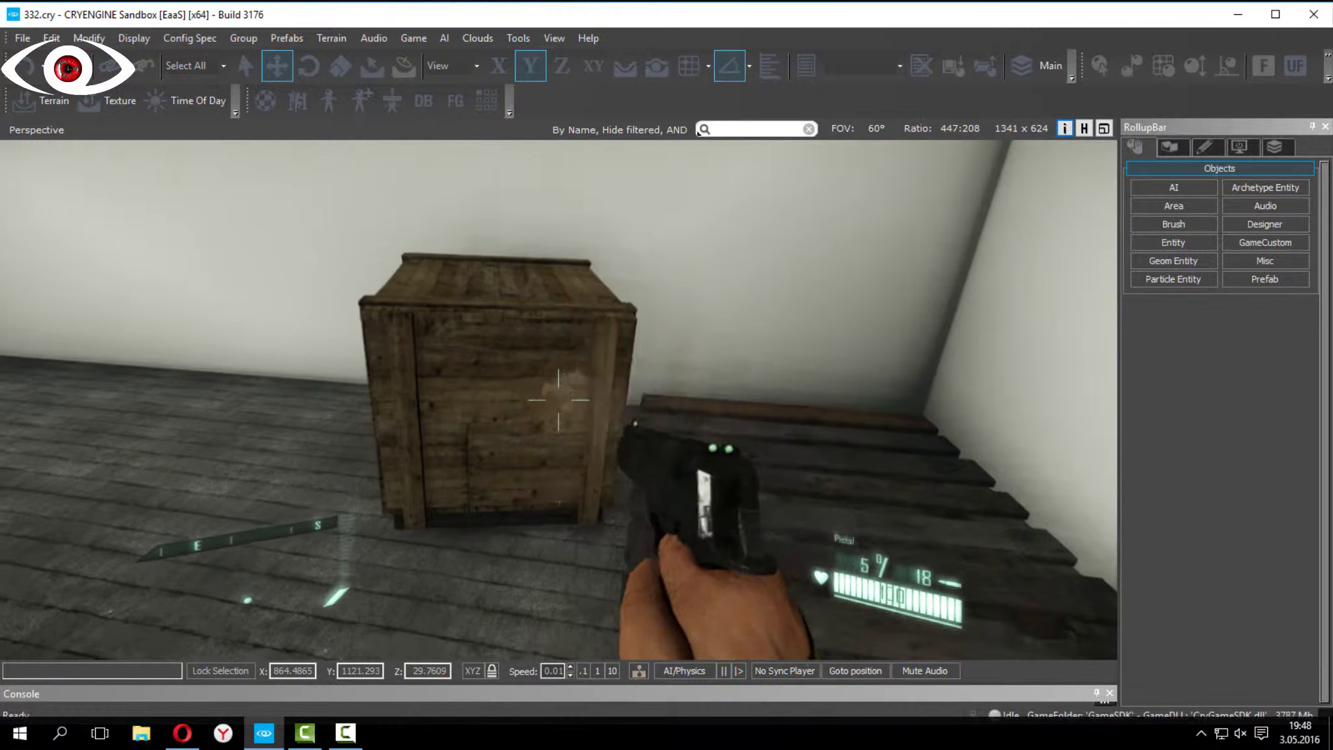
click(558, 398)
key(s)
click(558, 399)
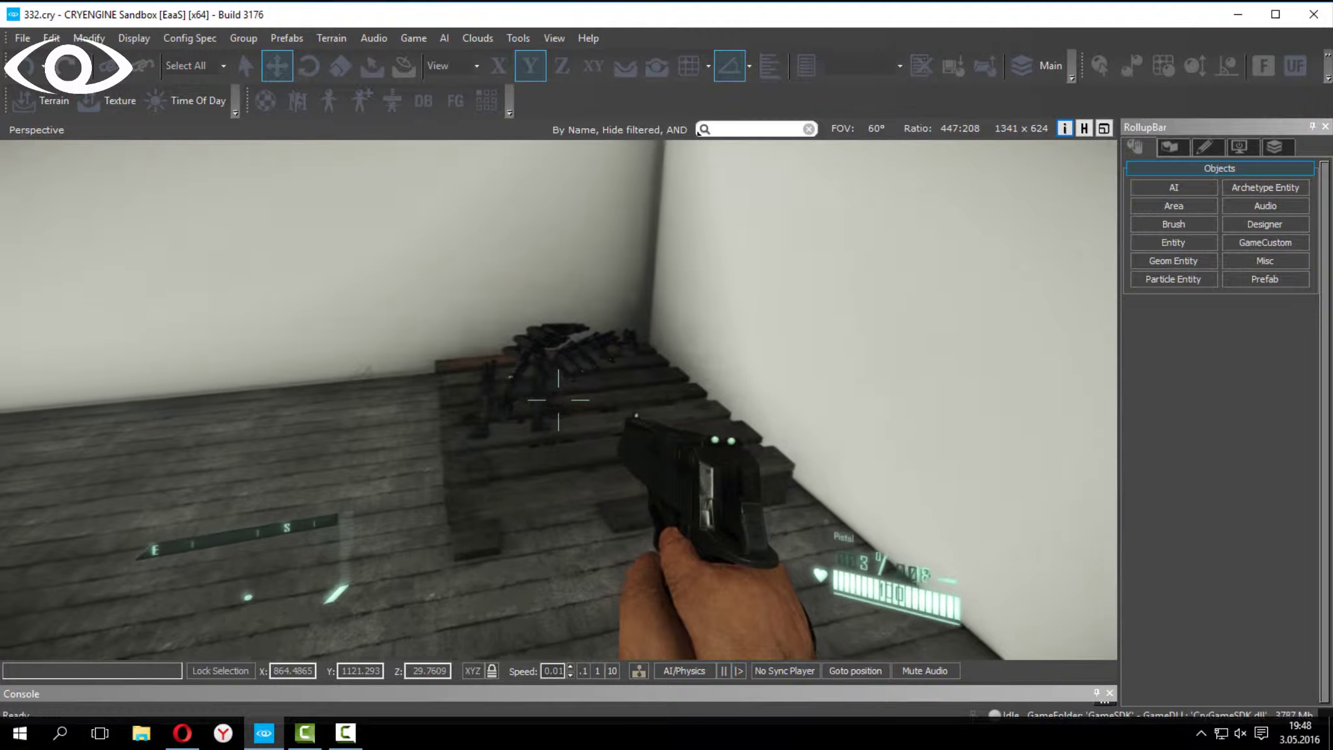
key(Escape)
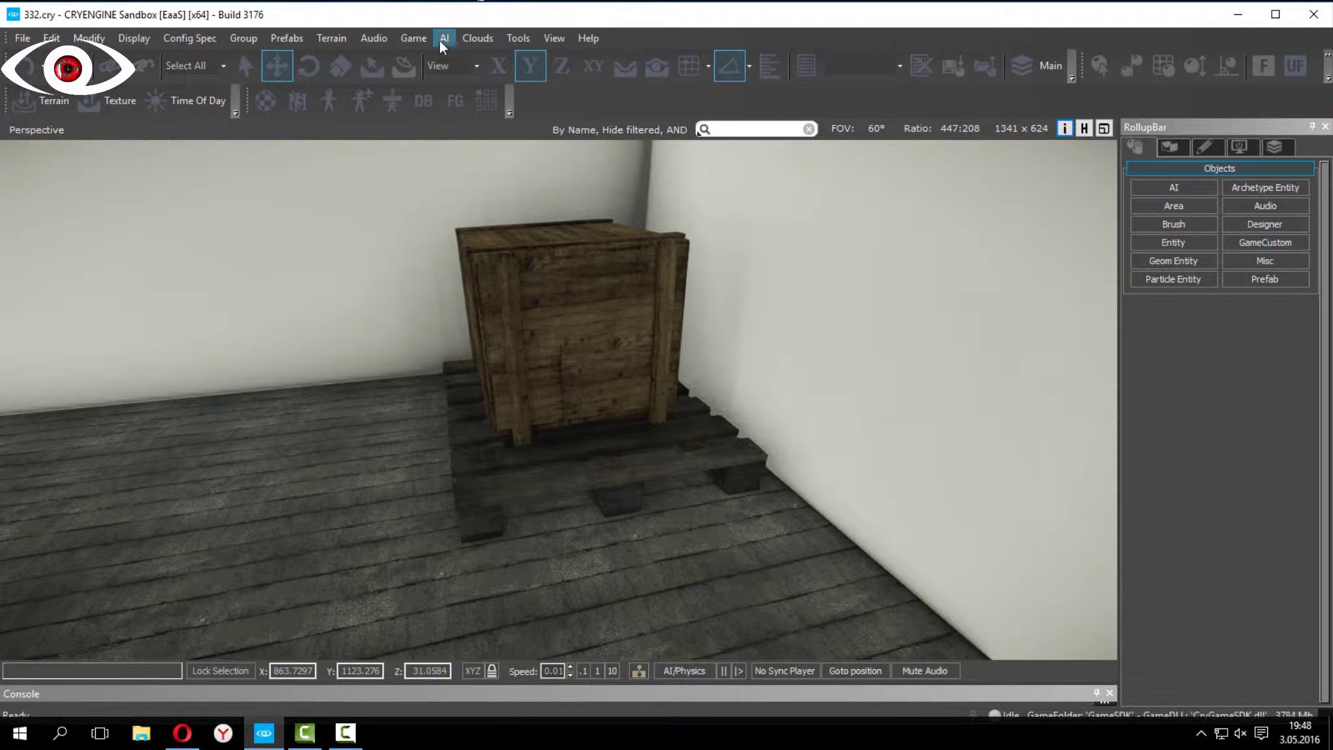
- Start another game test, walk back to the crate on the pallet and shoot it until it breaks
click(420, 54)
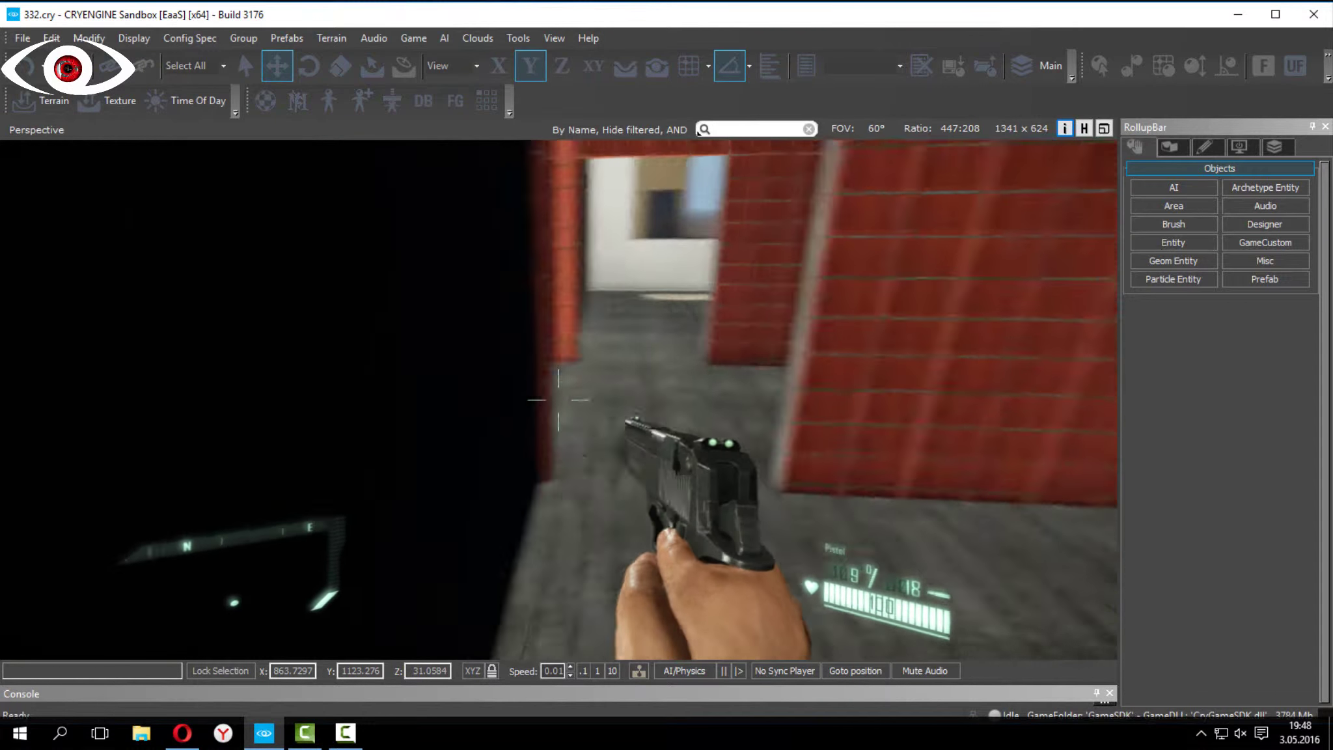
key(w)
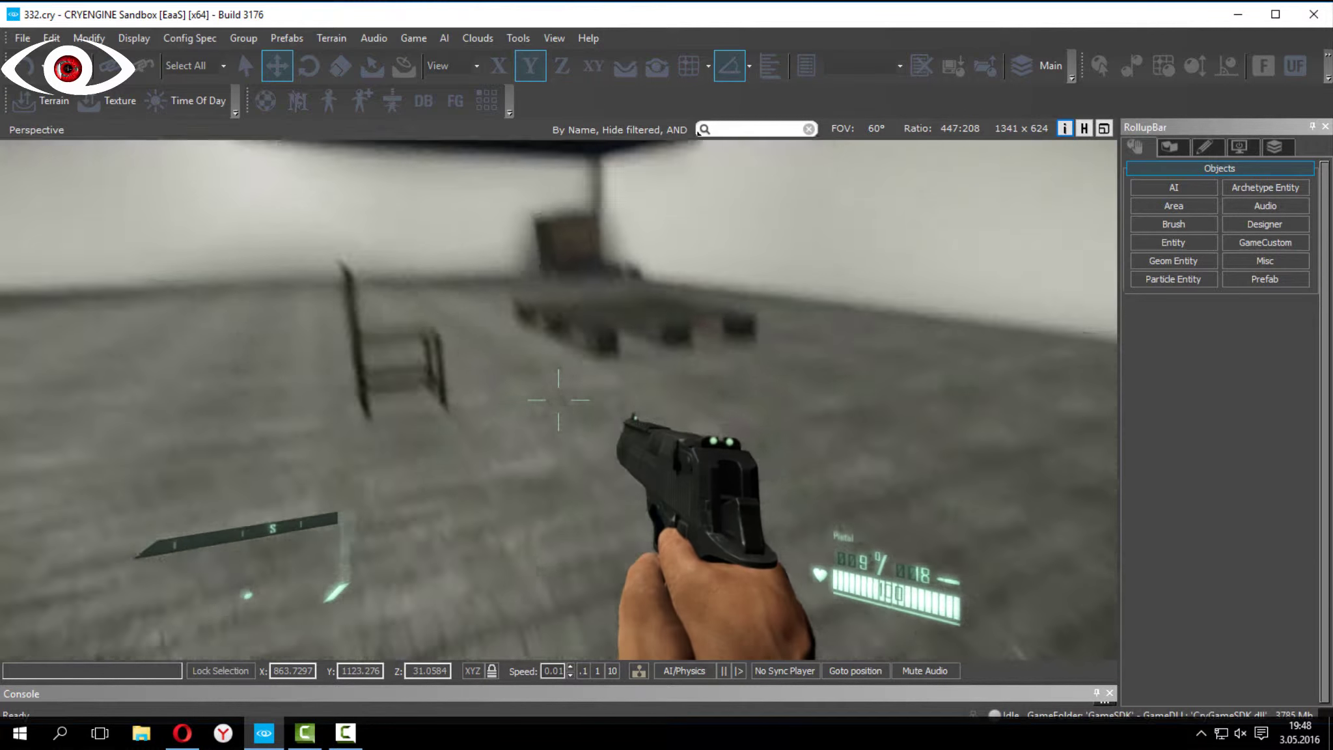
key(w)
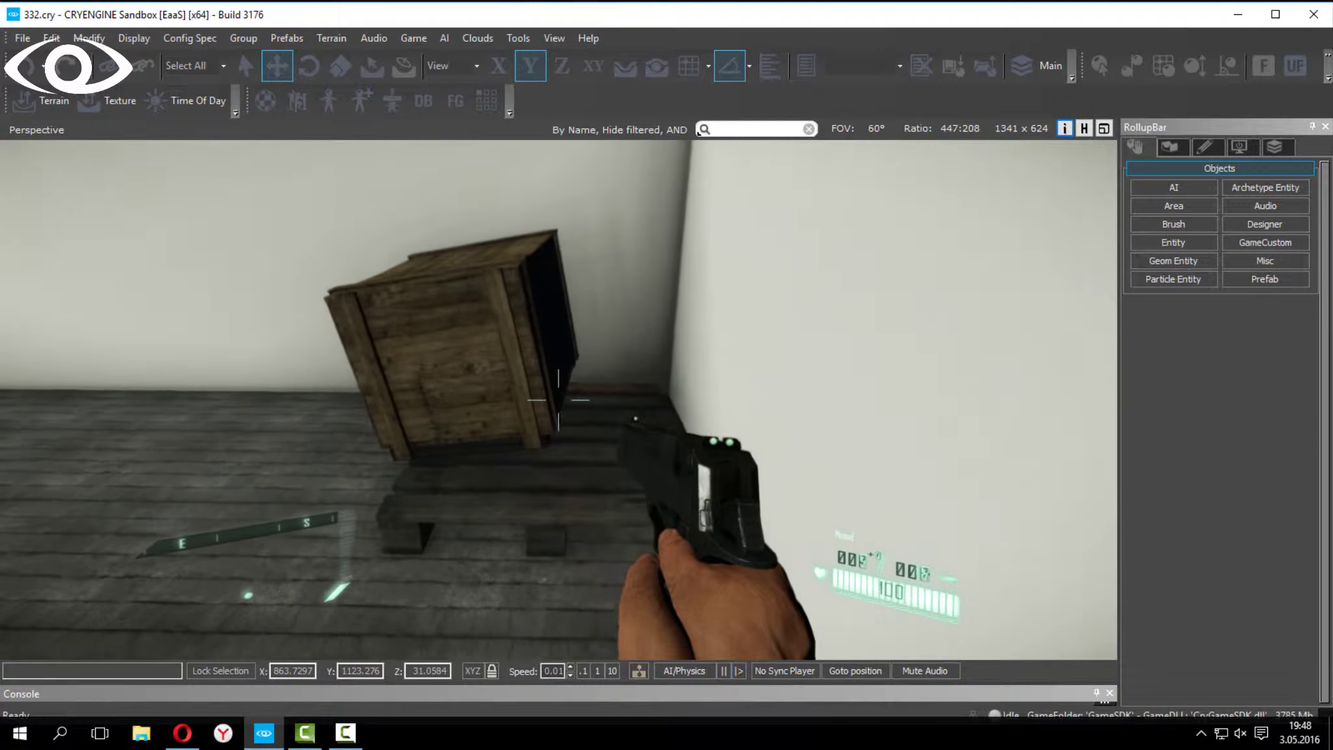
click(557, 400)
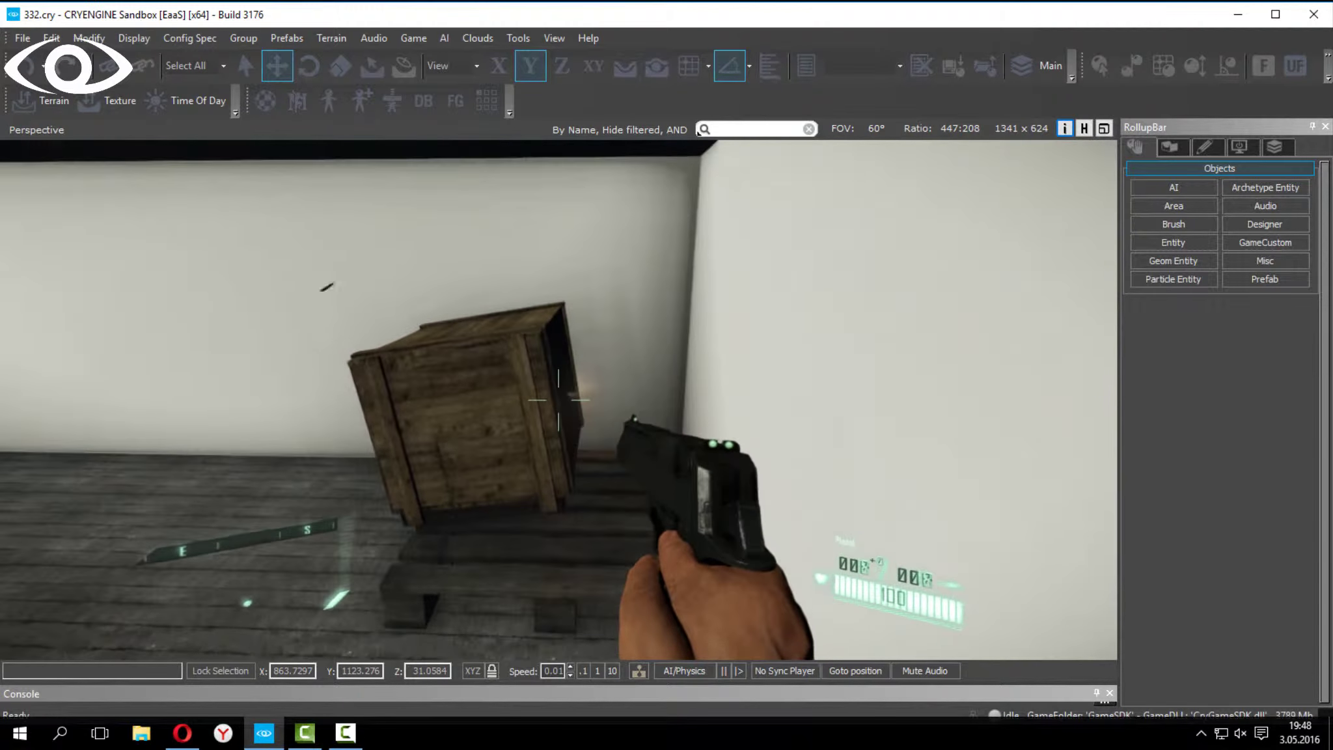
click(558, 399)
click(558, 399)
click(558, 400)
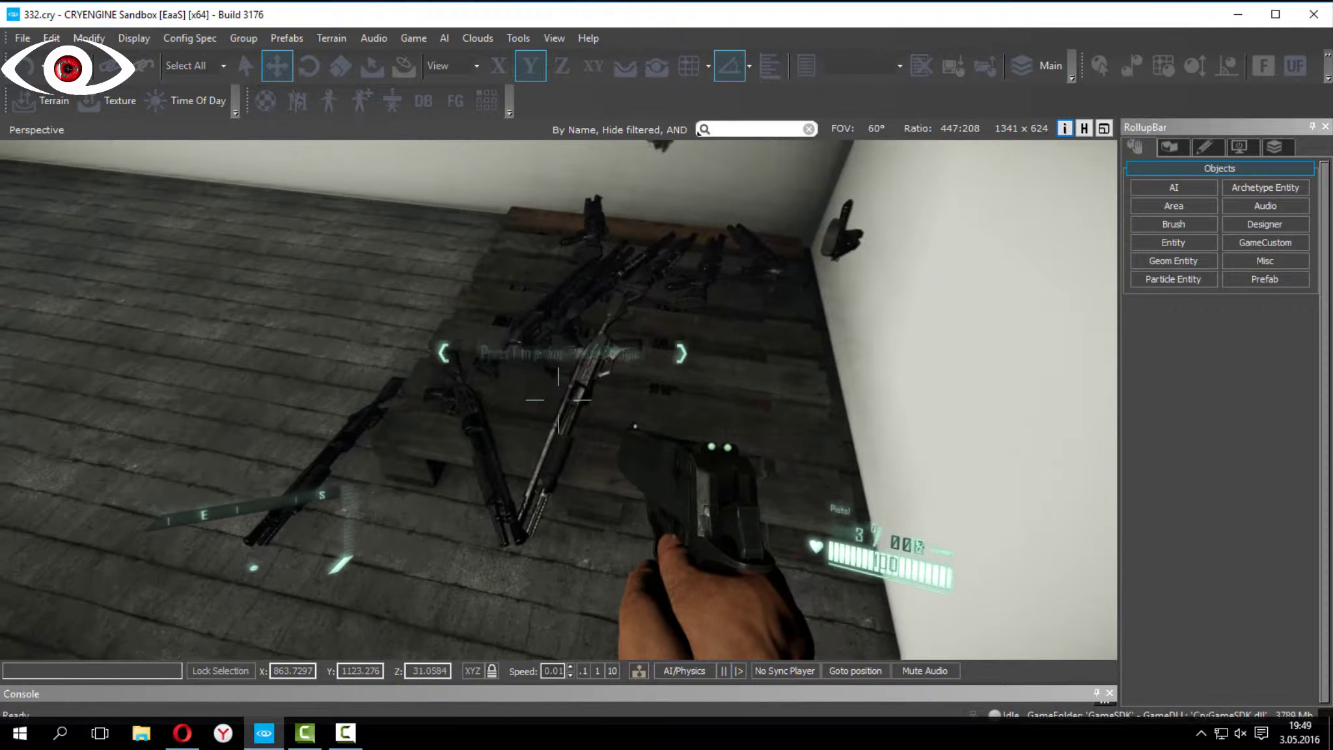
- Test picking up weapons from the pile on the pallet, fire a shot, and leave game mode
key(w)
key(f)
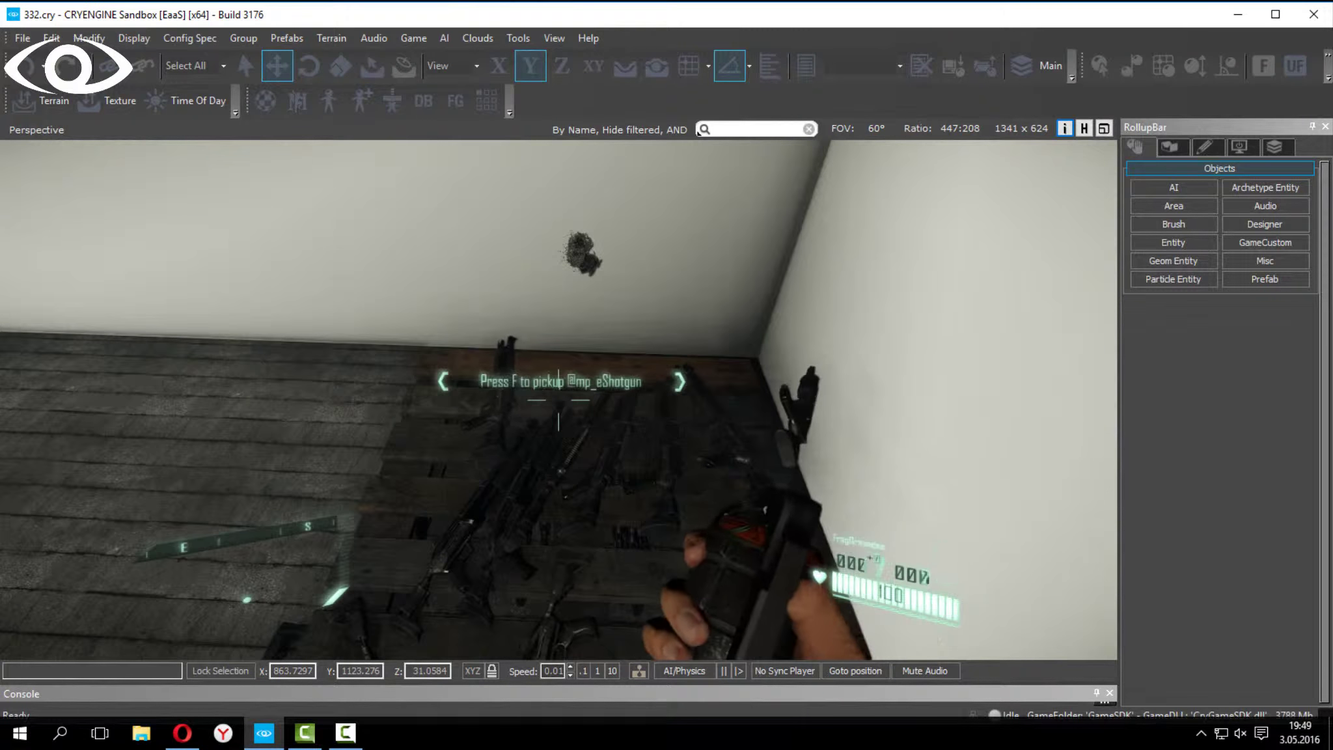
key(f)
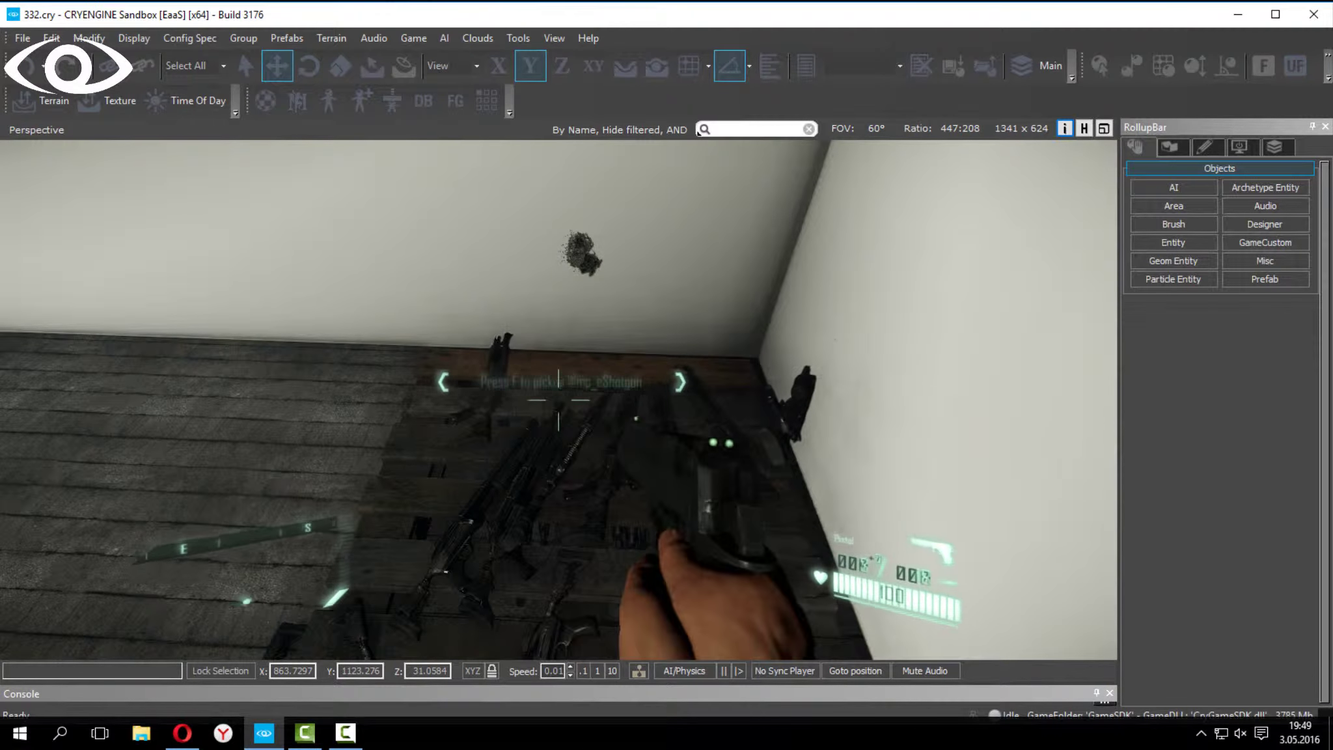
click(558, 399)
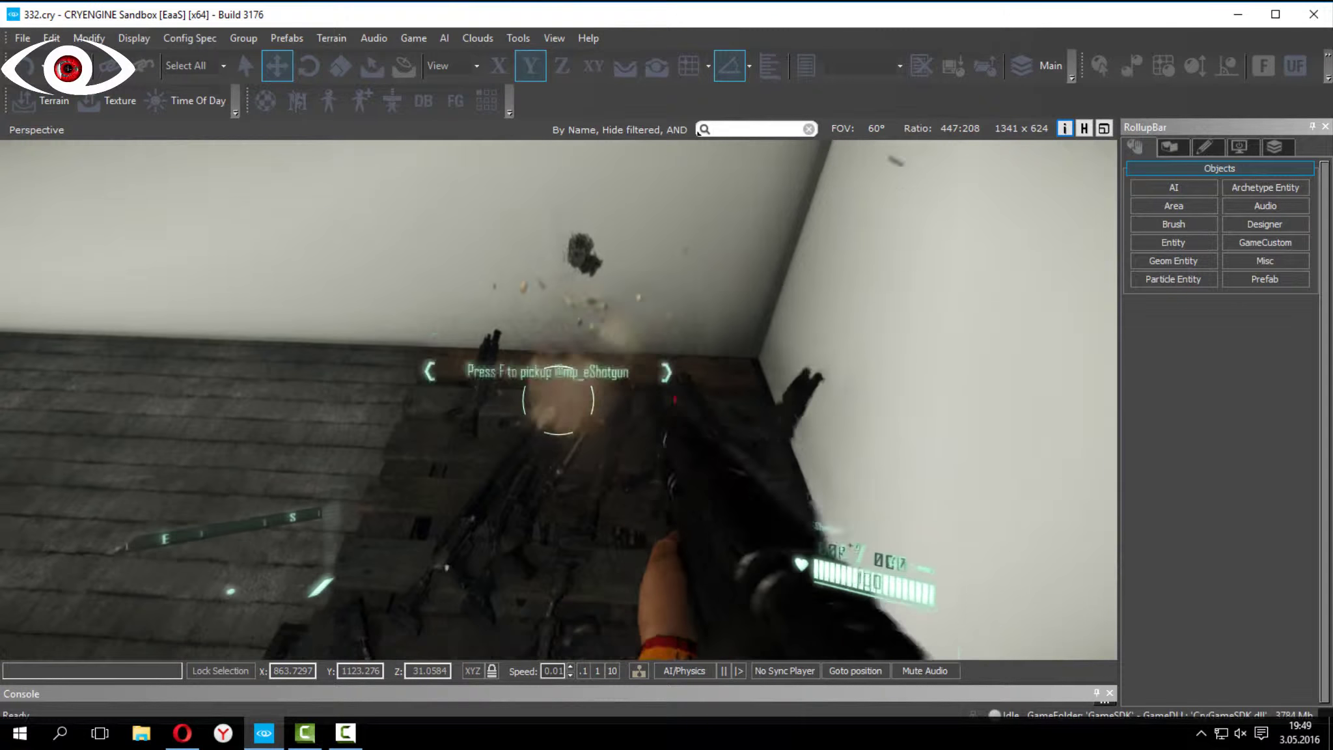
key(Escape)
- Select the pallet under the crate and turn on the display of object helpers in the viewport
mouse_move(522, 387)
right_down()
mouse_move(522, 352)
mouse_move(508, 383)
mouse_move(514, 326)
mouse_move(544, 387)
right_up()
key(s)
key(w)
key(s)
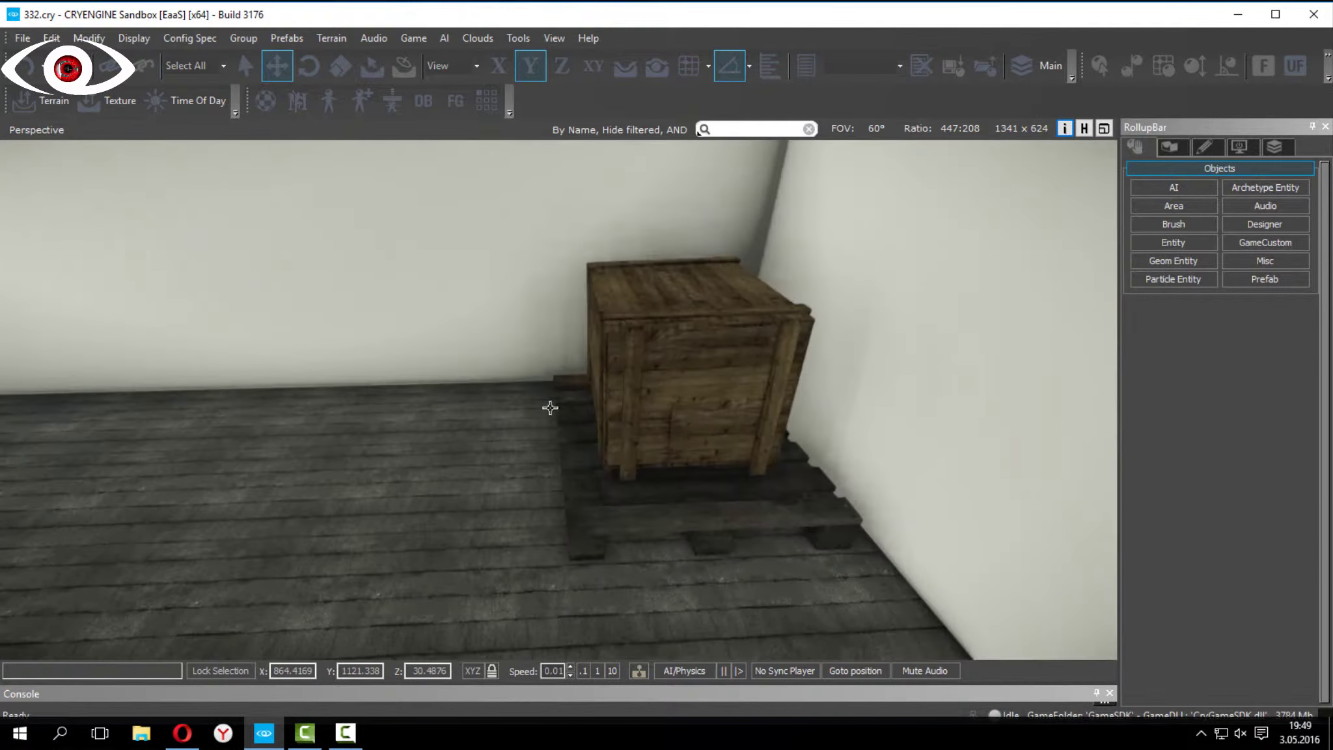
click(613, 516)
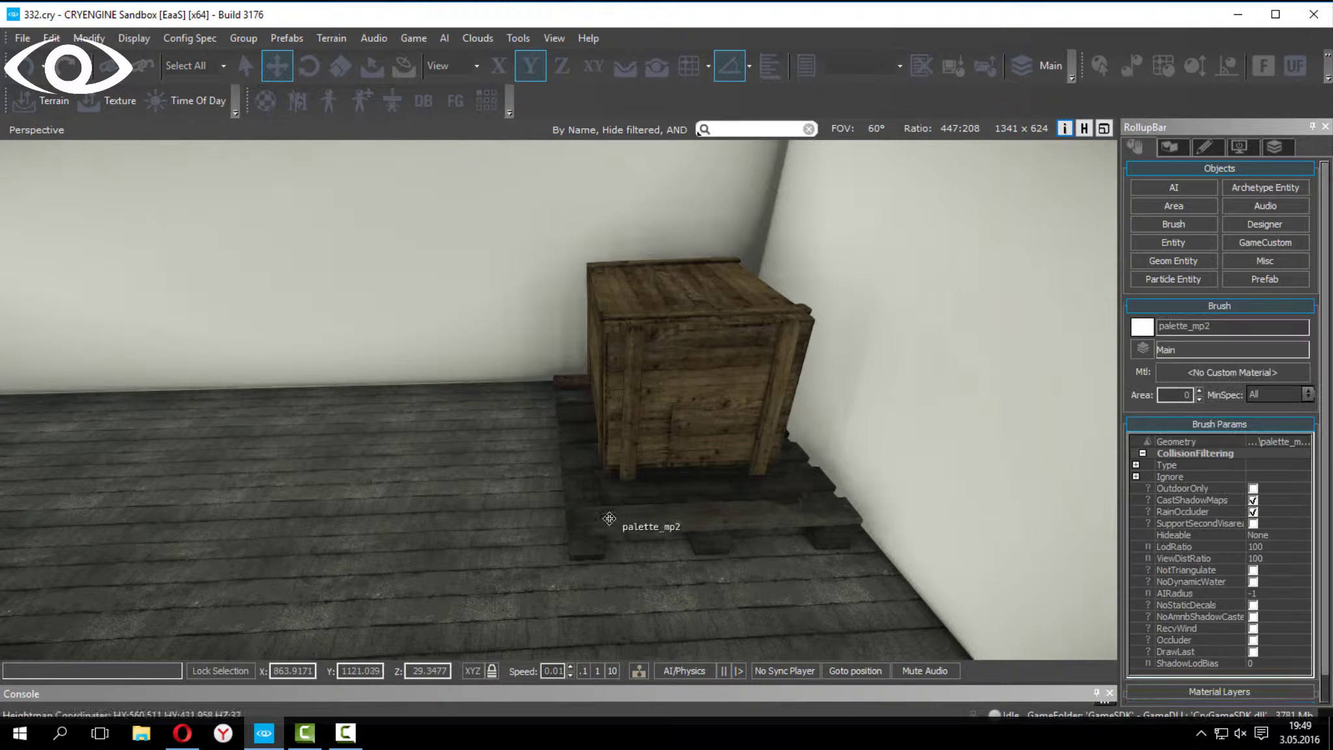
click(1085, 129)
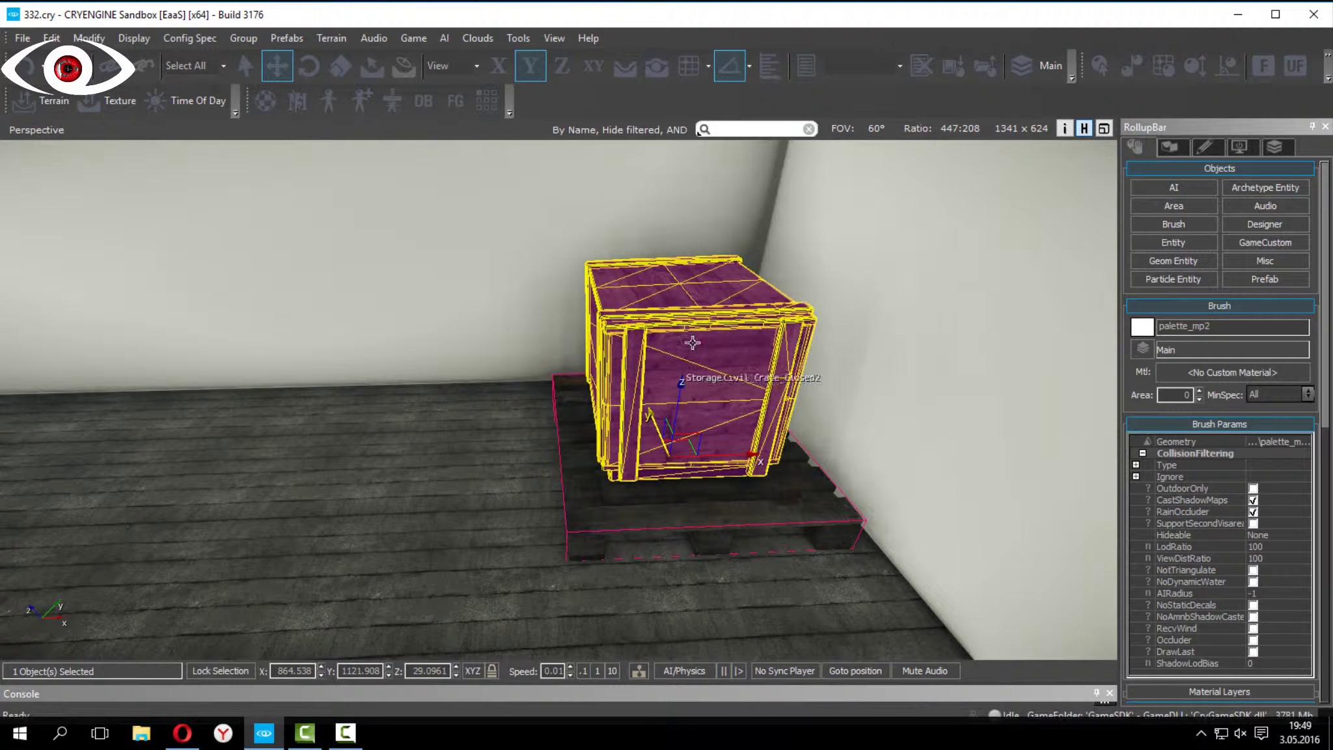
right_drag(672, 348, 390, 309)
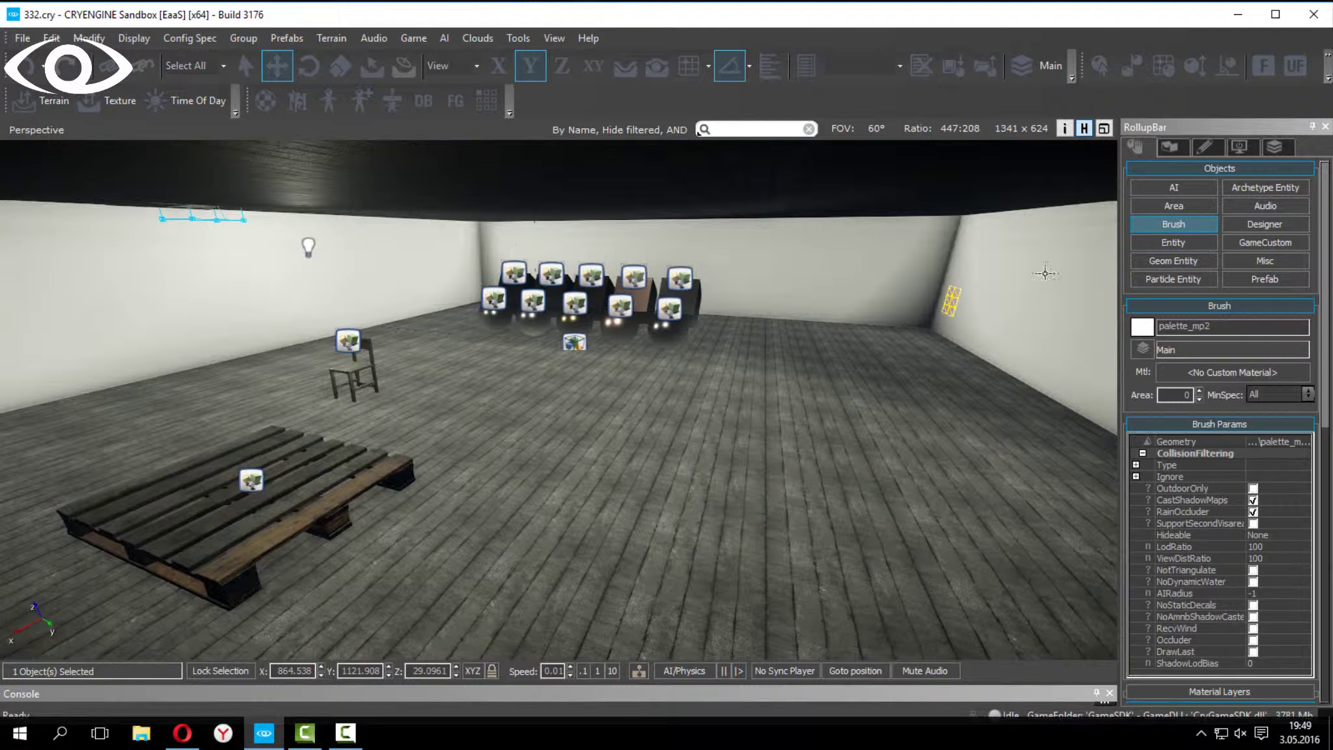
right_drag(492, 398, 595, 372)
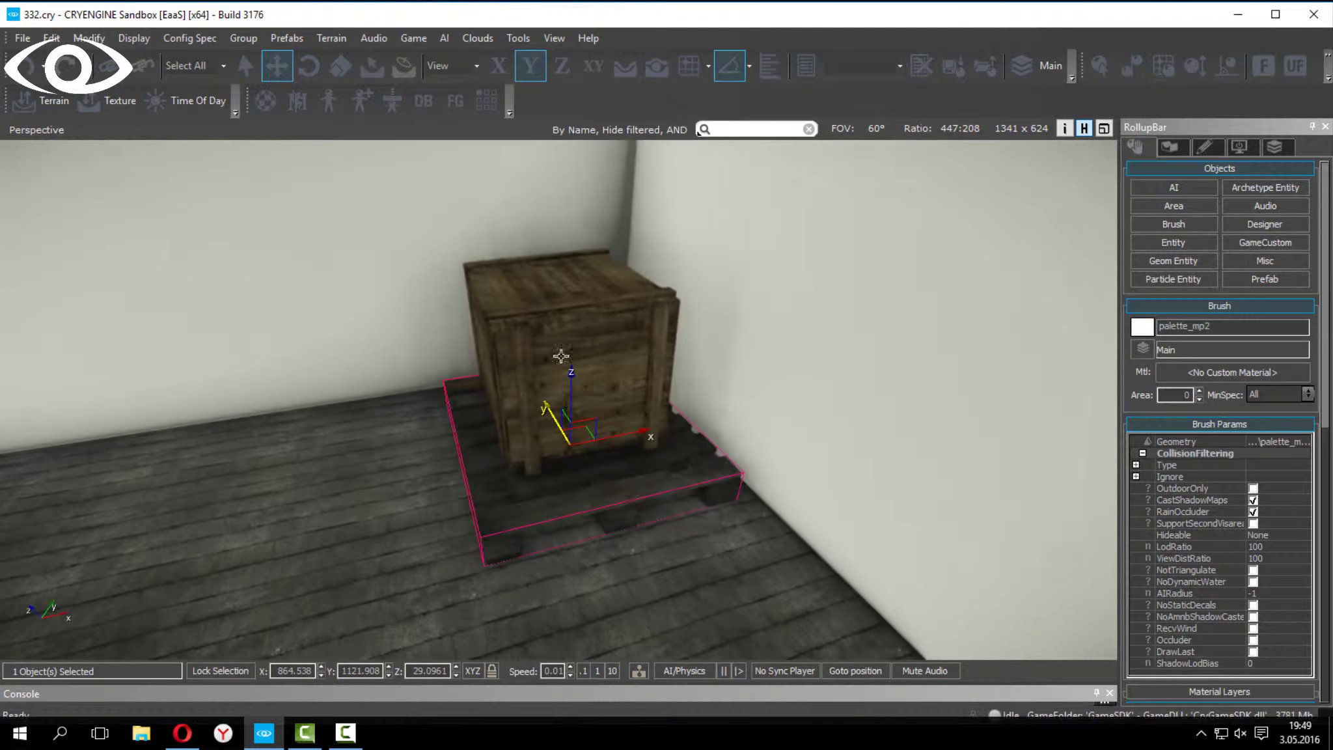
- Open the DataBase View, load the Props_Physics entity library and show the Bench archetype from the Furniture group
click(426, 101)
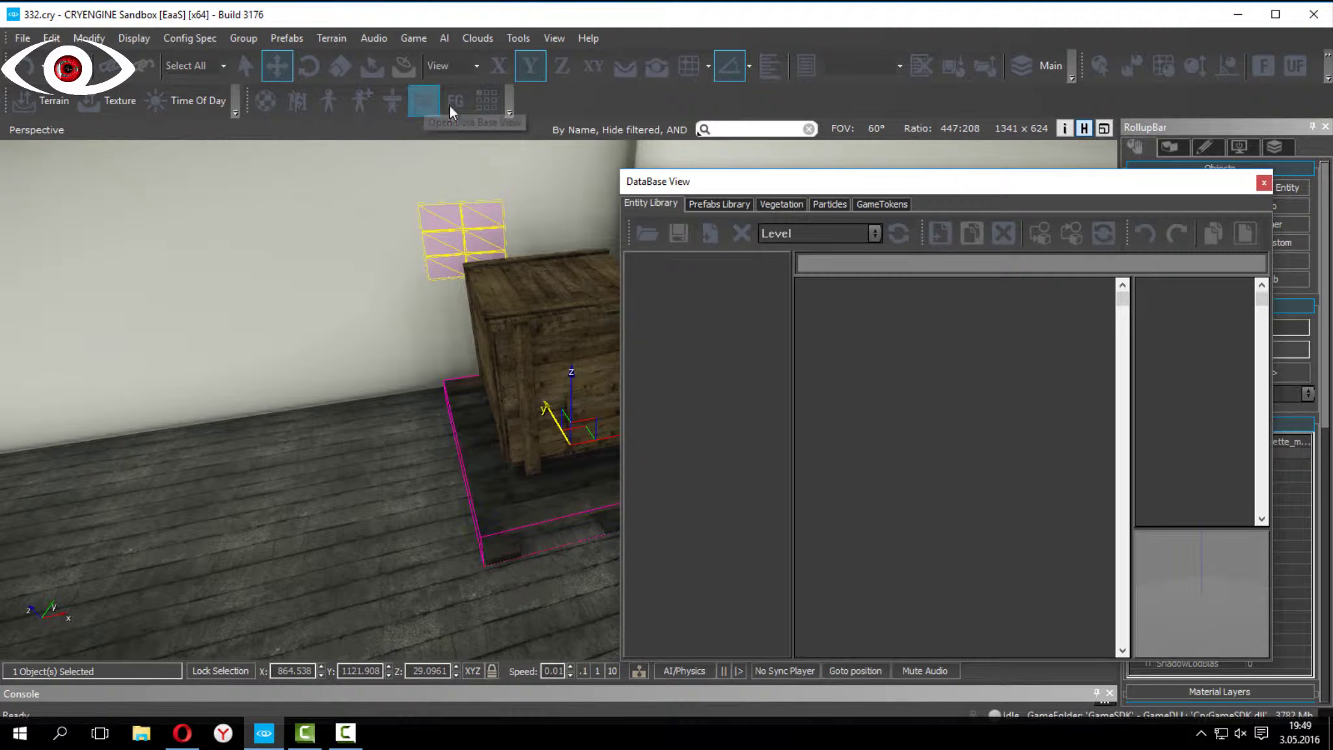
click(805, 235)
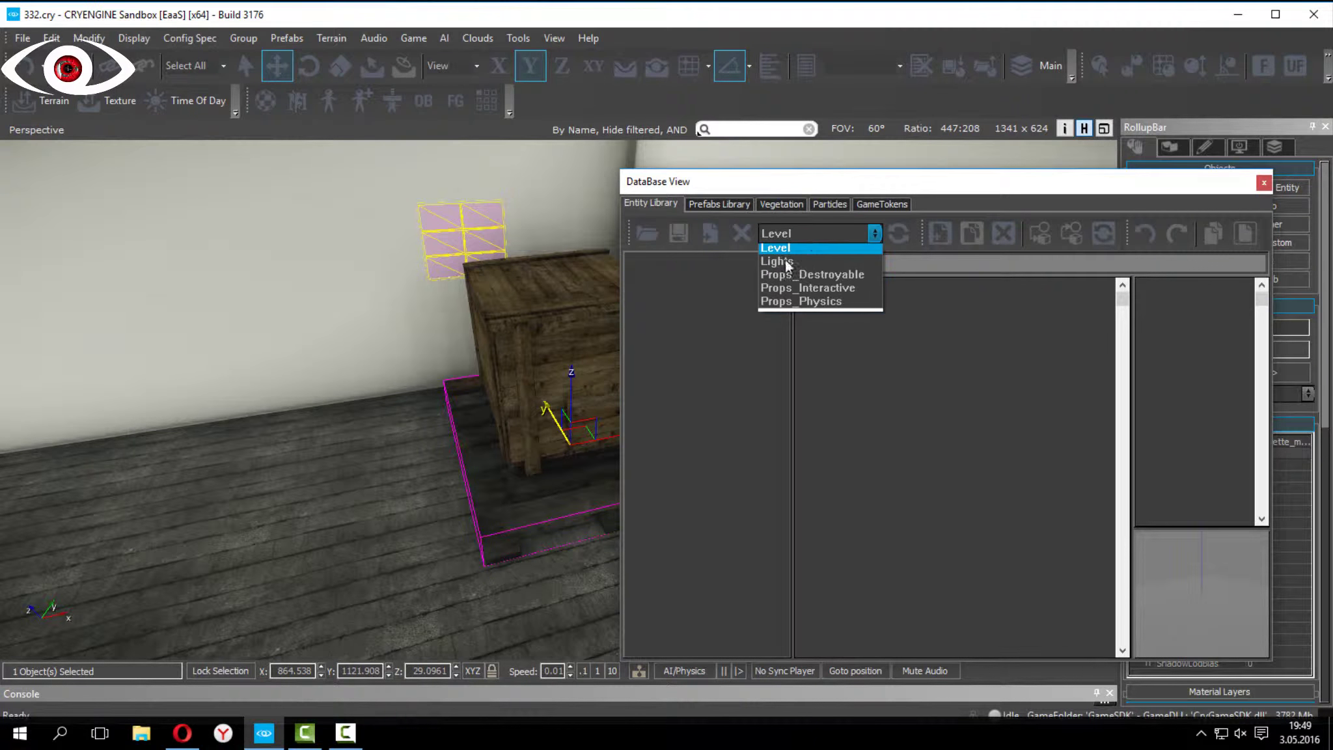
click(807, 301)
click(640, 264)
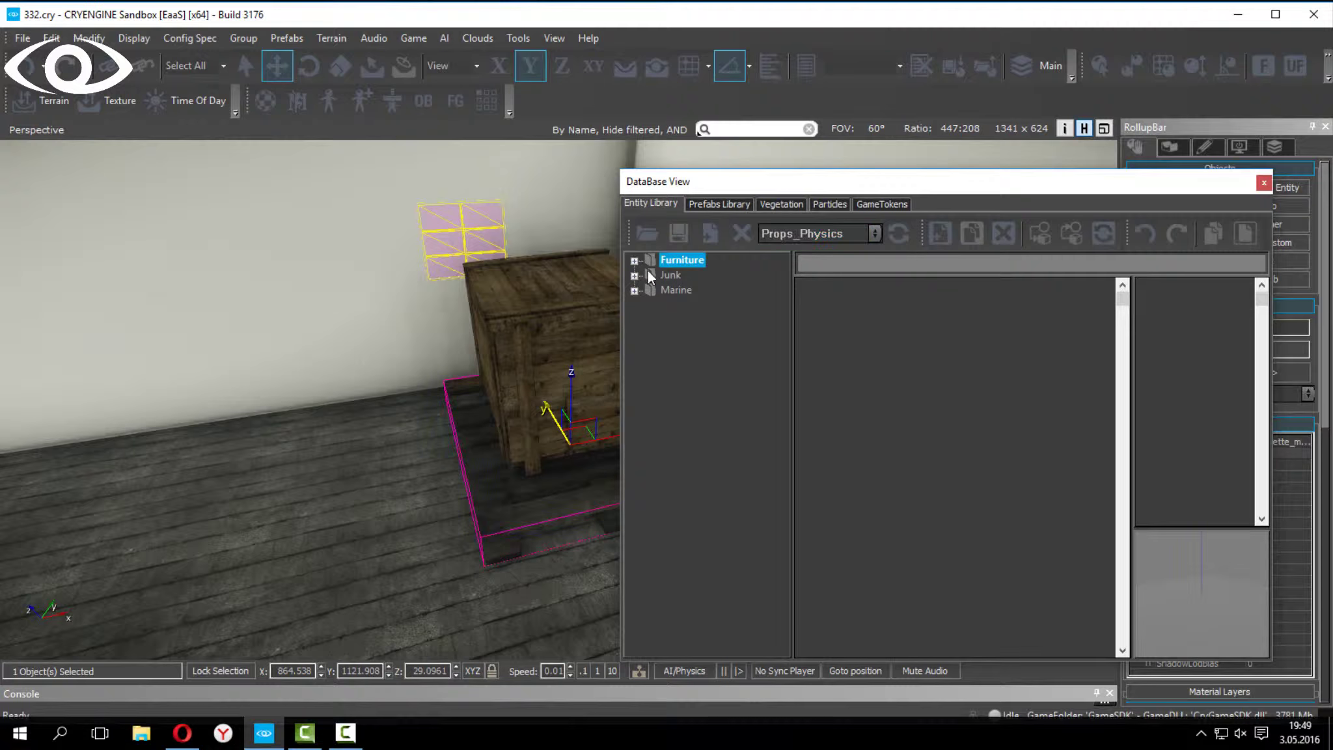
click(636, 262)
click(659, 274)
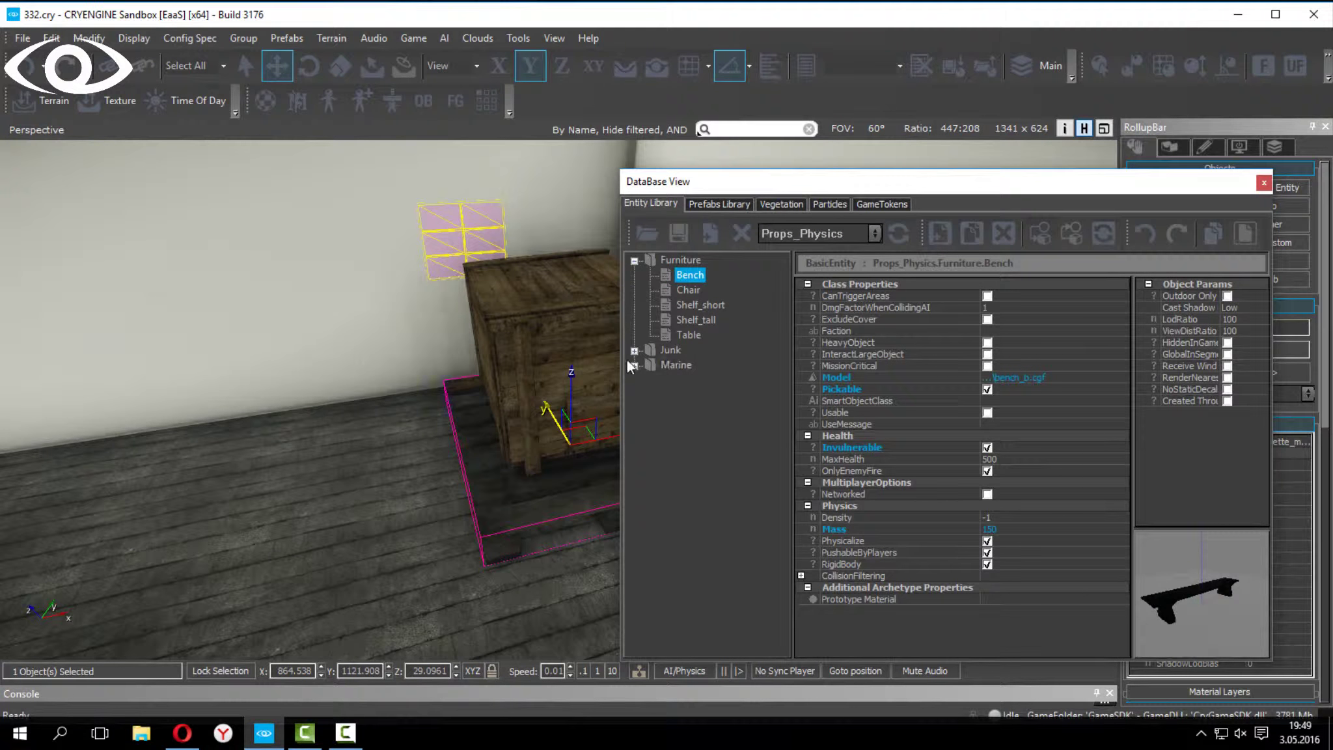
- Examine archetypes in the Junk and Marine groups of the Props_Physics library, including cardboard_box60_c and Pallet
double_click(644, 351)
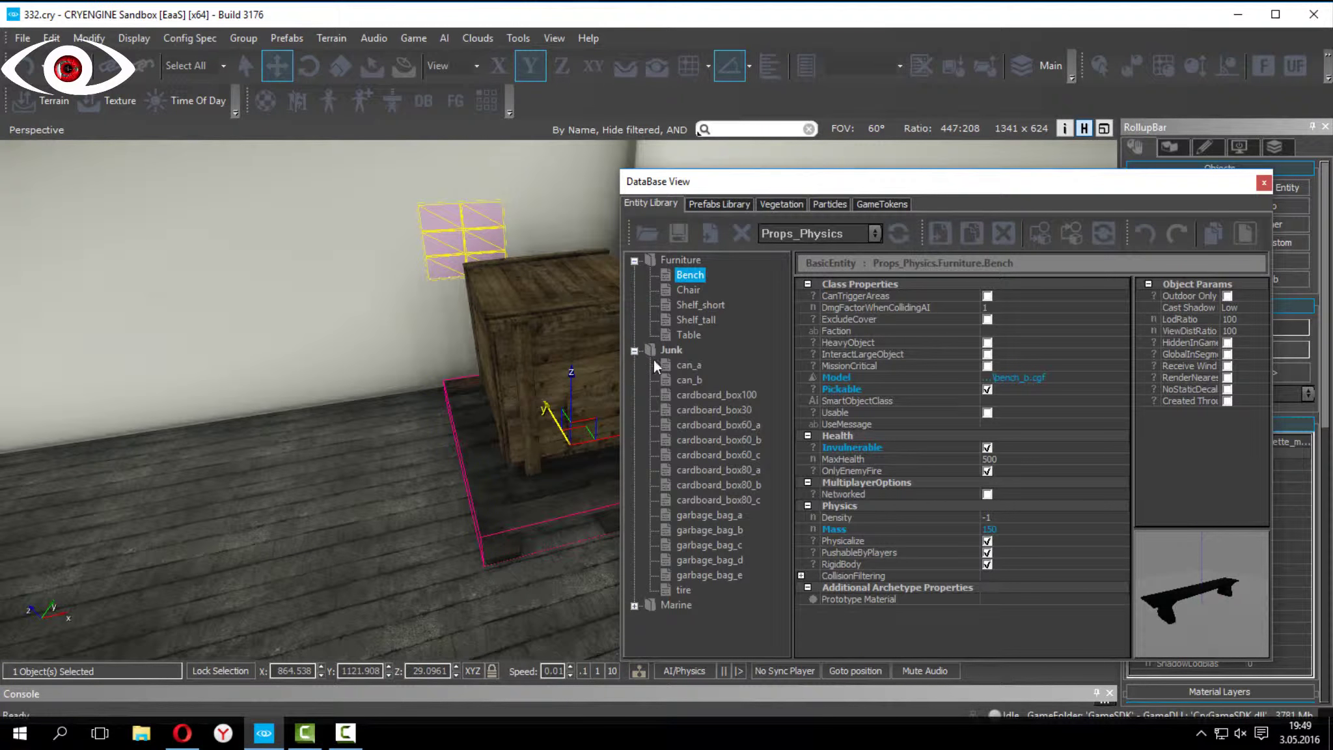
click(688, 380)
click(729, 454)
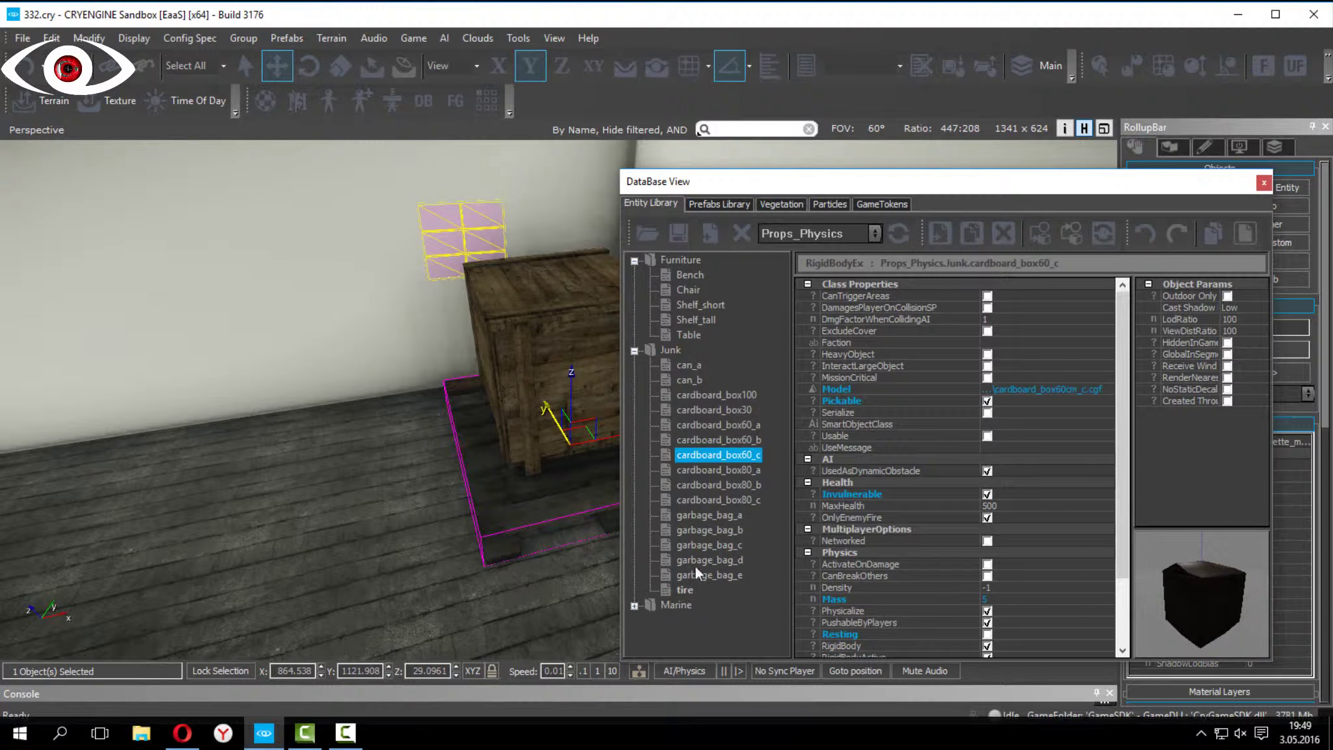
click(635, 606)
click(683, 618)
click(691, 635)
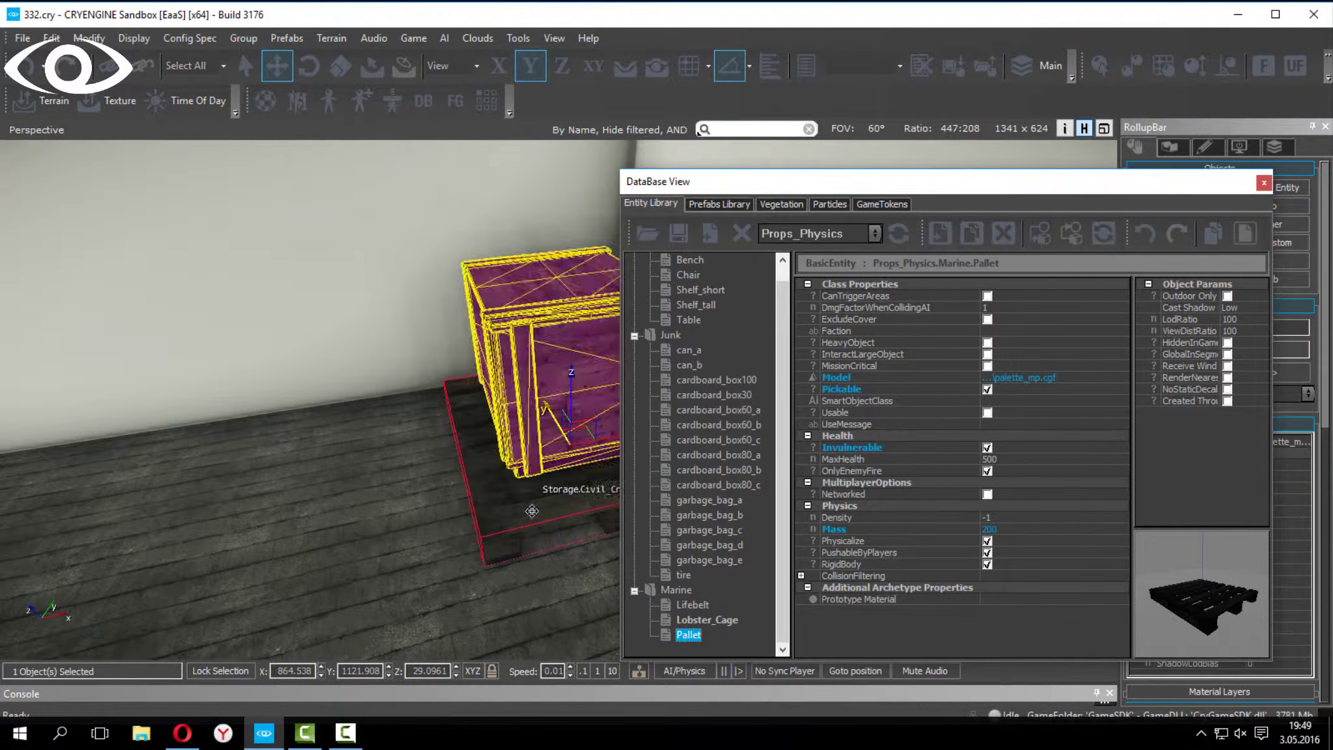
- Run a short game test, leave game mode and inspect the empty pallet in the viewport
right_drag(572, 508, 570, 507)
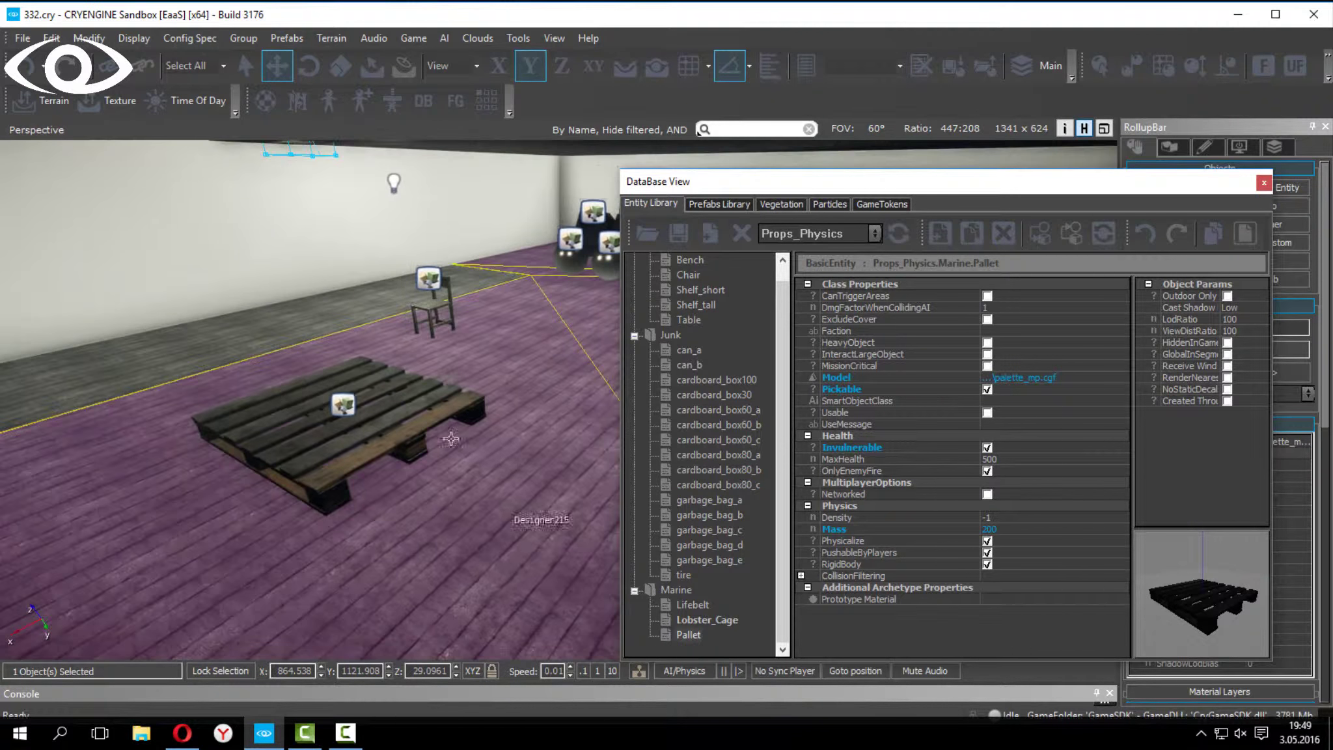
click(410, 332)
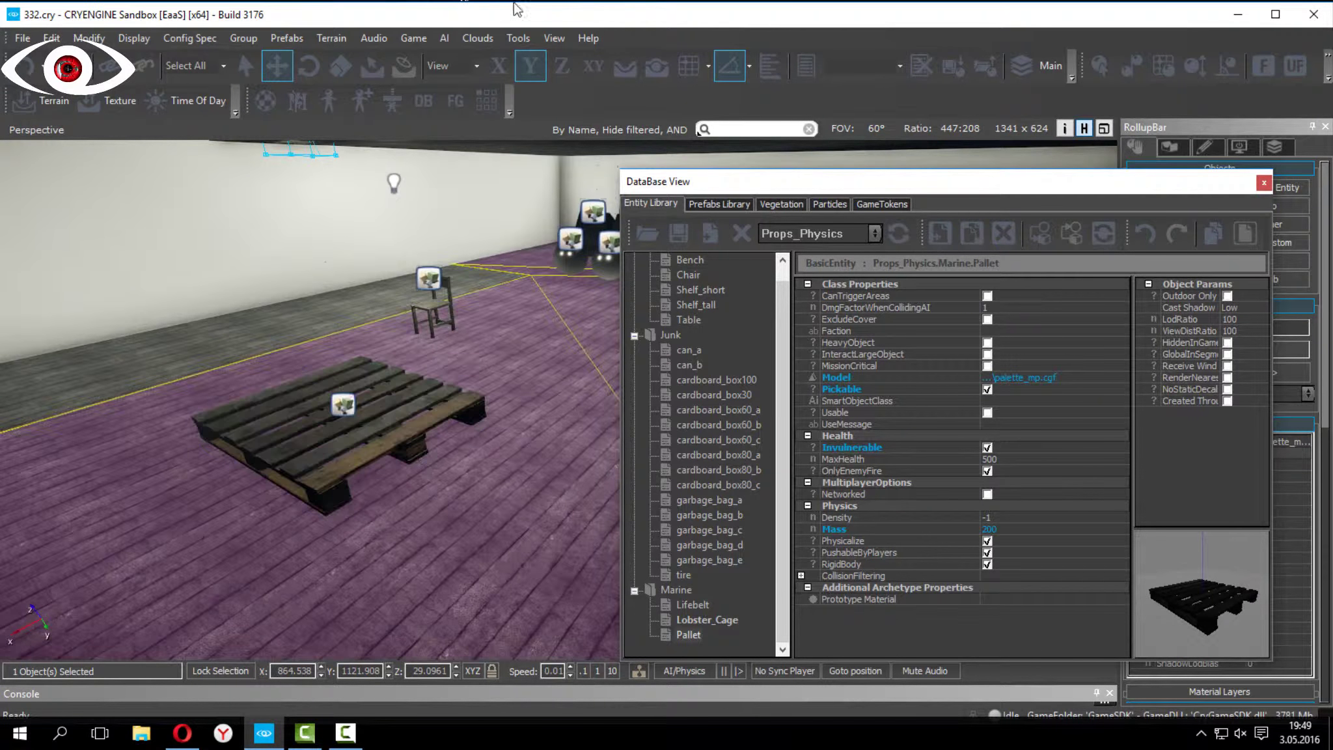
click(417, 38)
click(429, 52)
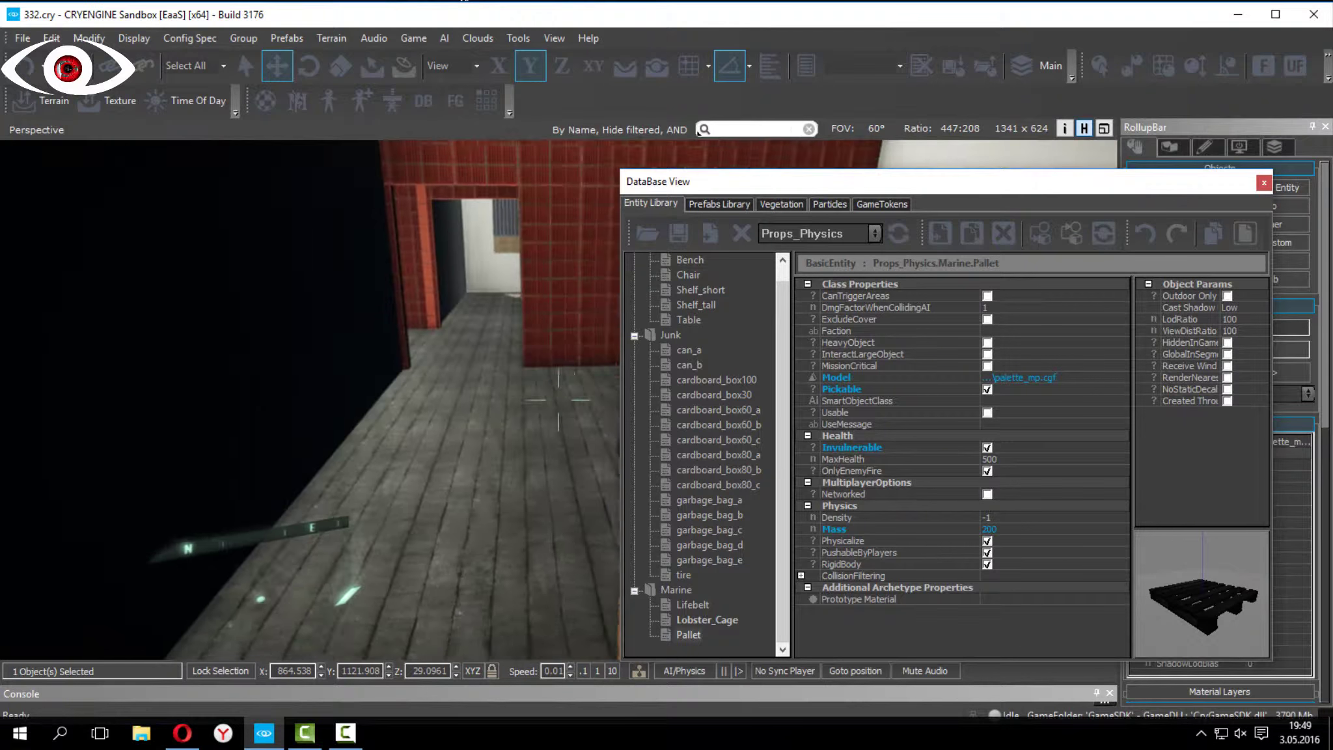
key(Escape)
right_drag(558, 399, 364, 384)
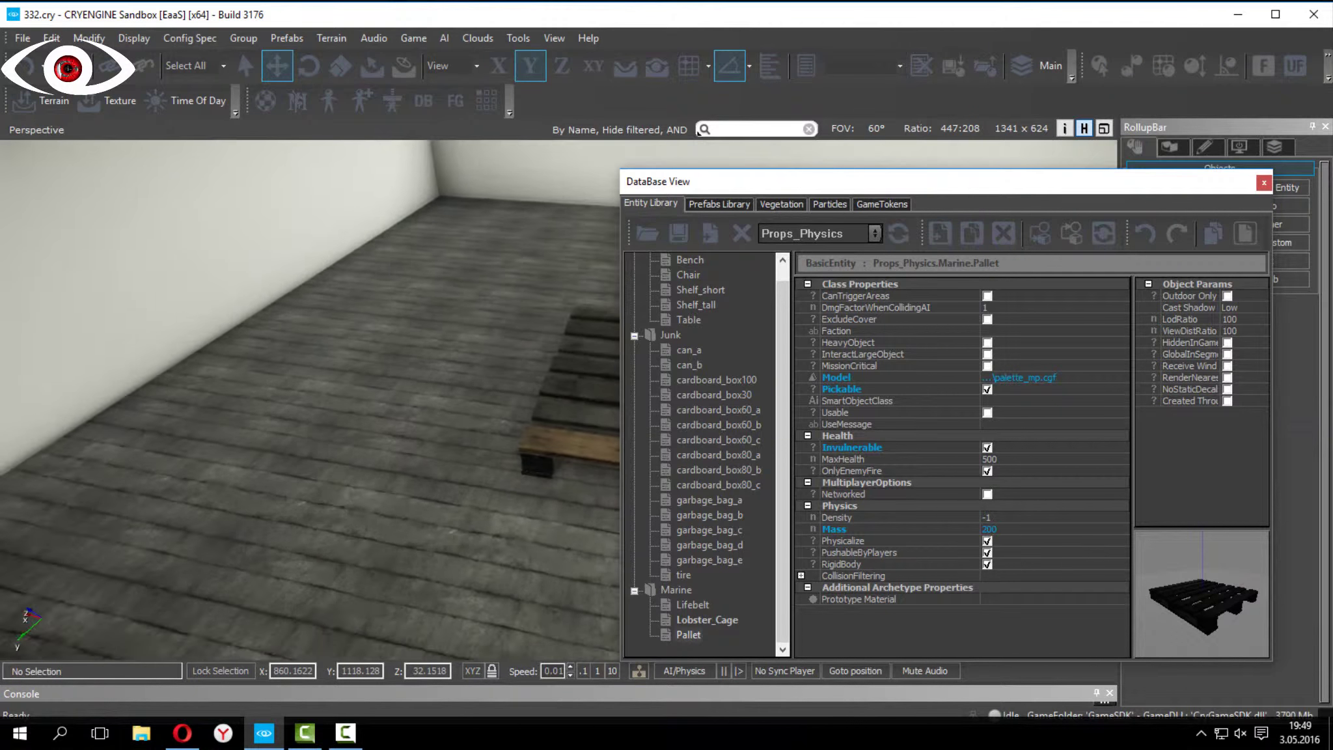
click(350, 398)
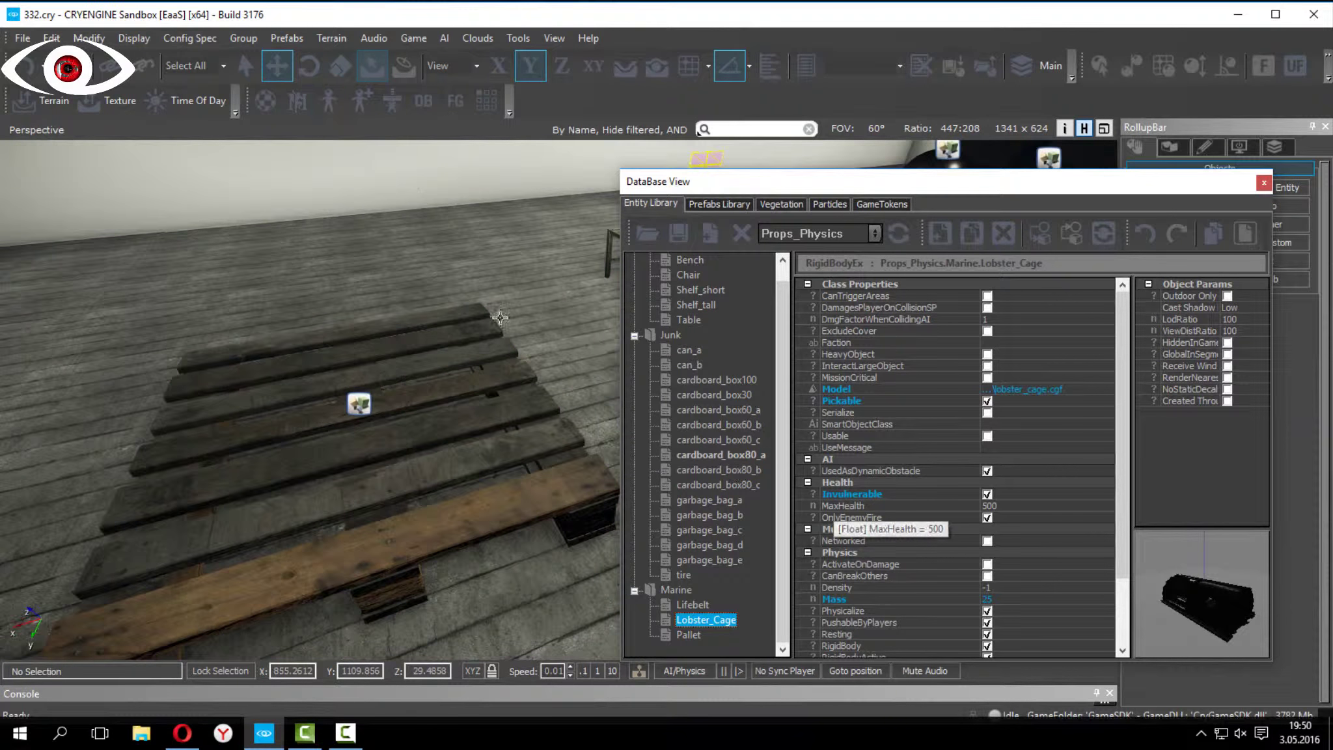
- Examine the shelf and chair archetypes in the Furniture group of the Props_Physics library
right_drag(109, 274, 109, 273)
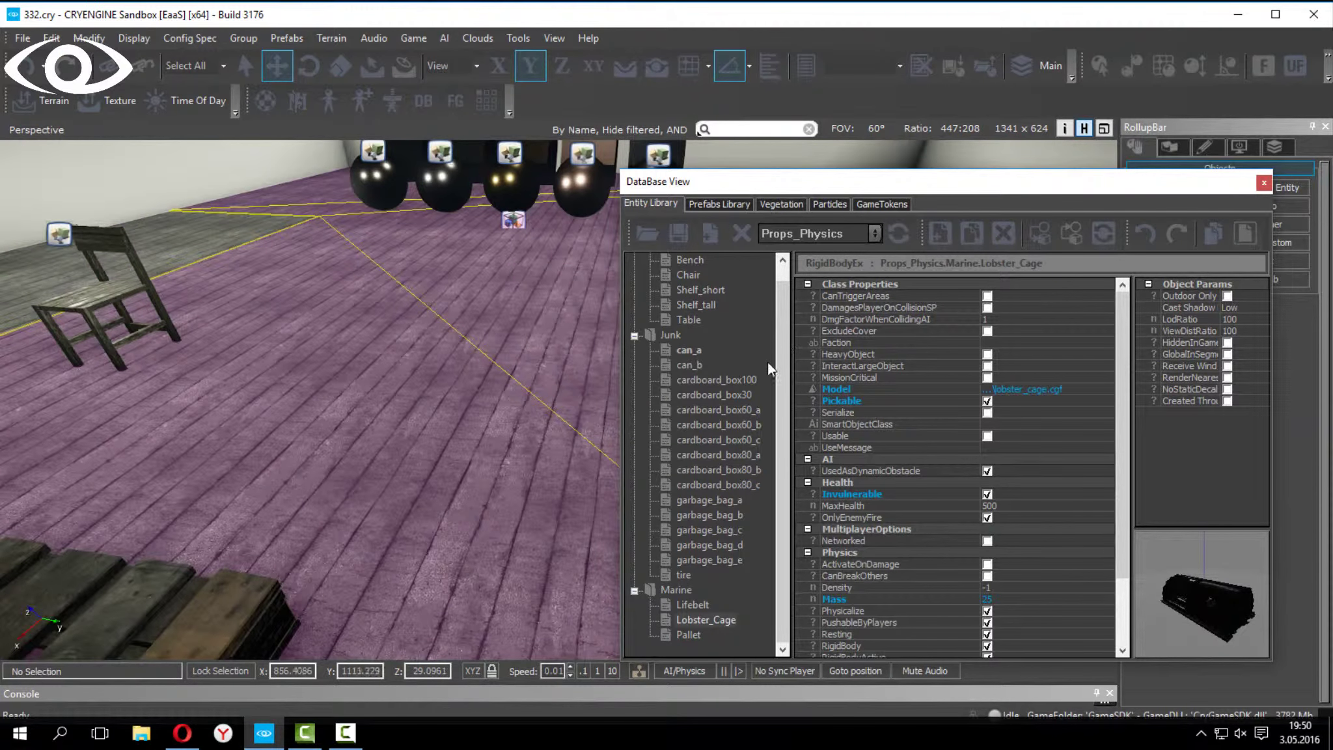
scroll(720, 344, up, 1)
click(689, 333)
click(694, 319)
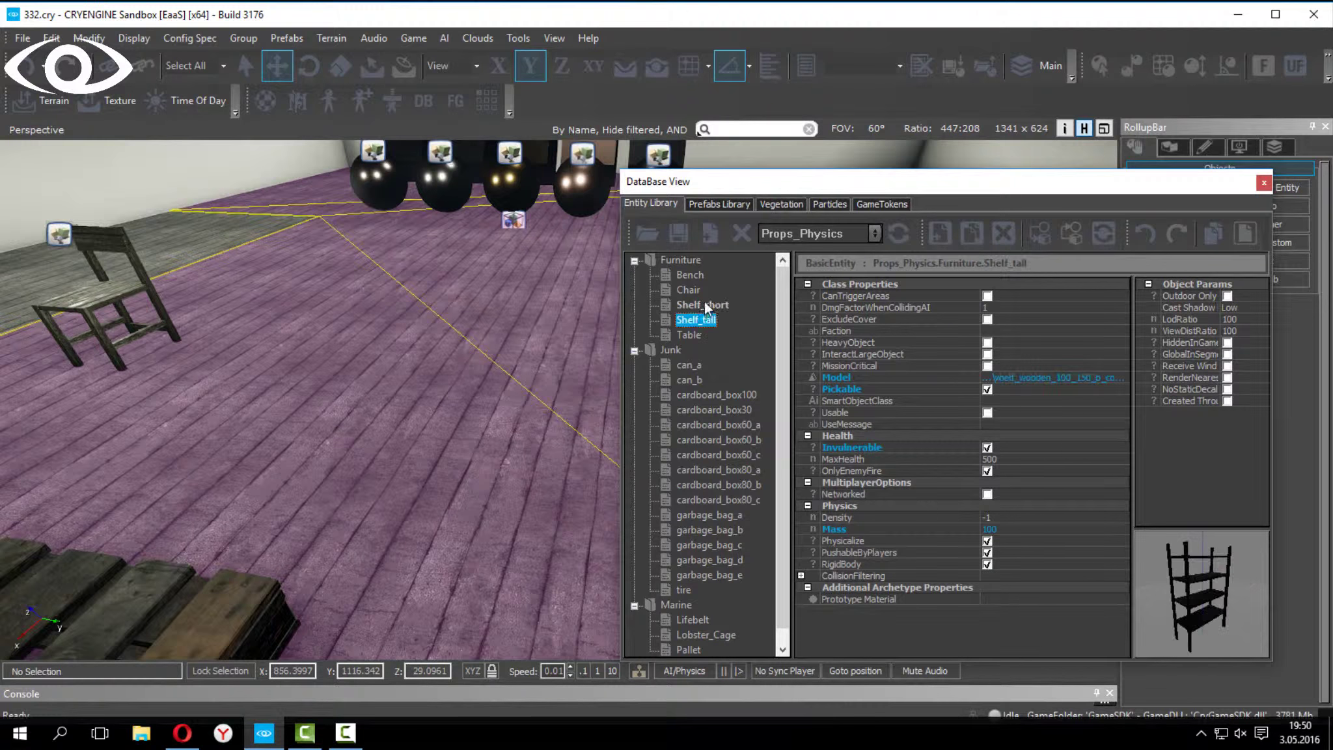
click(700, 304)
- Try to load the props_interactive.xml entity library and close the error windows
click(646, 229)
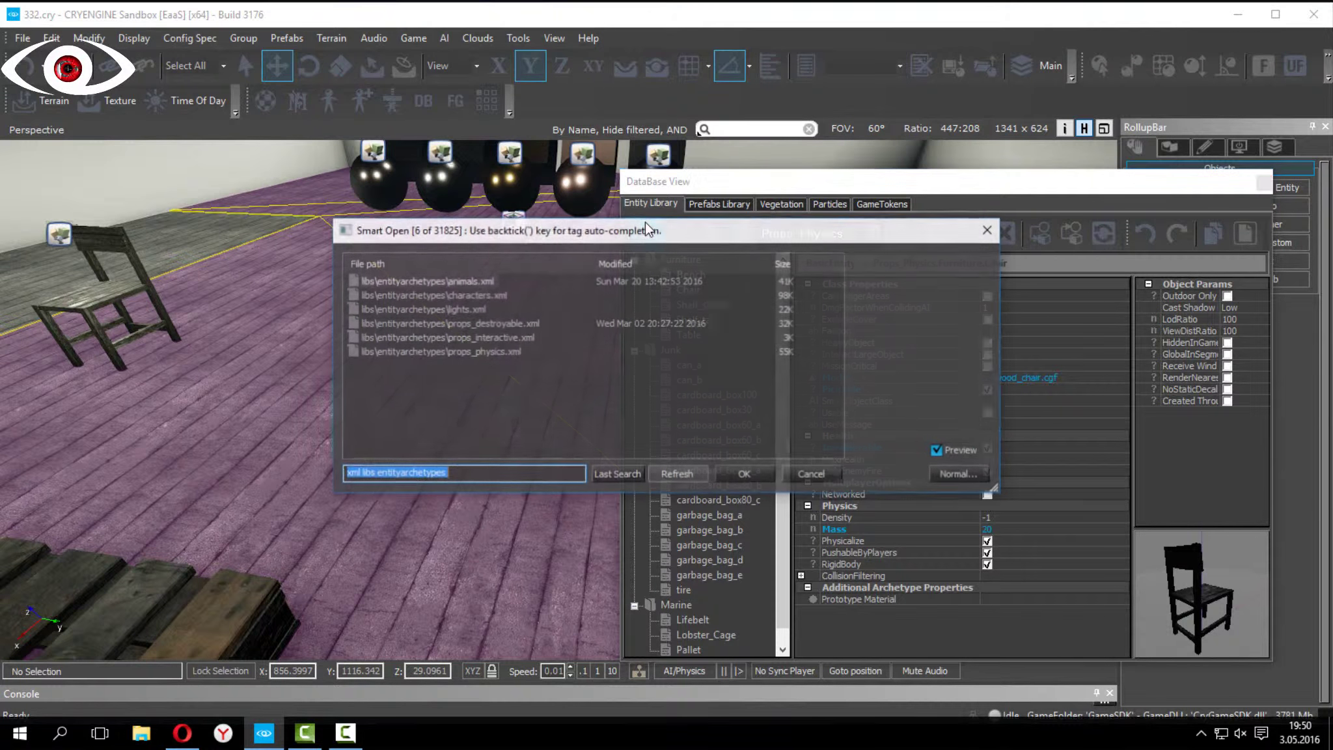
click(488, 324)
double_click(488, 328)
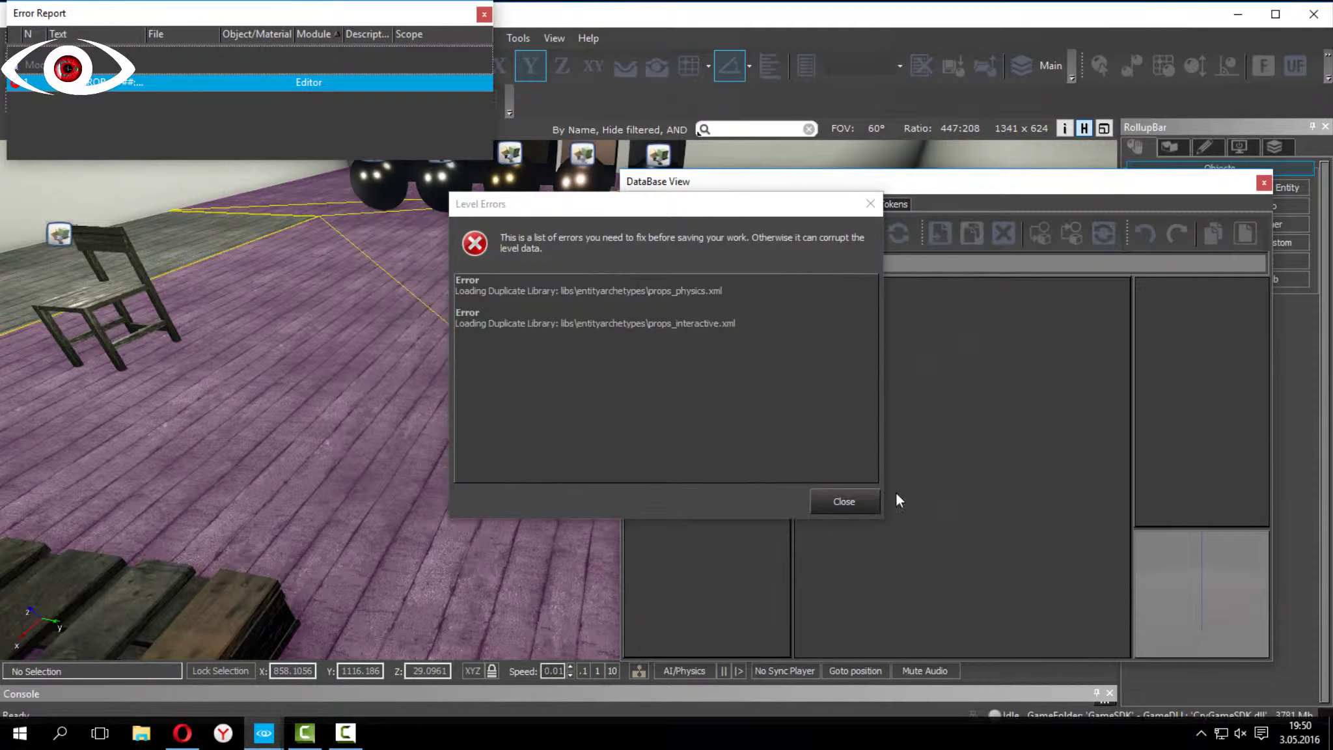
key(Return)
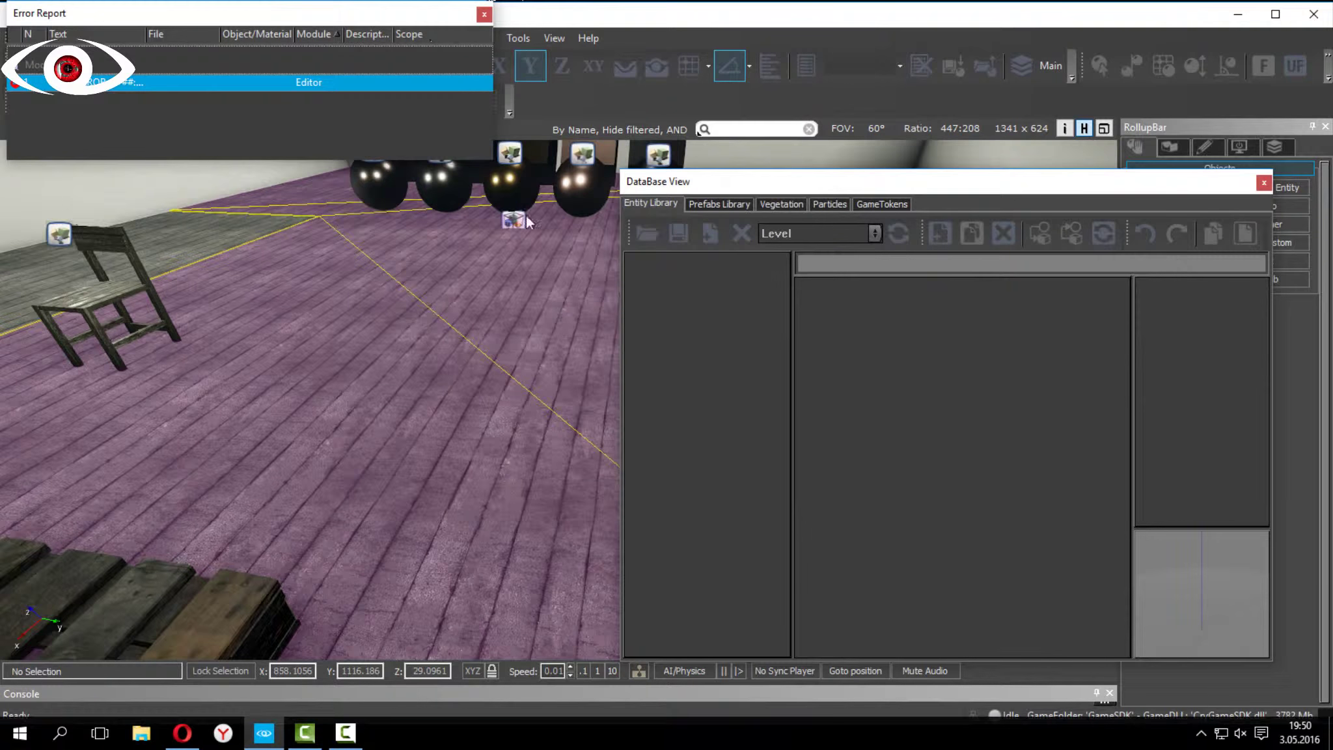
click(485, 15)
- Switch to the Props_Destroyable library and show the wooden shelf archetypes under Domestic/Furniture
click(787, 232)
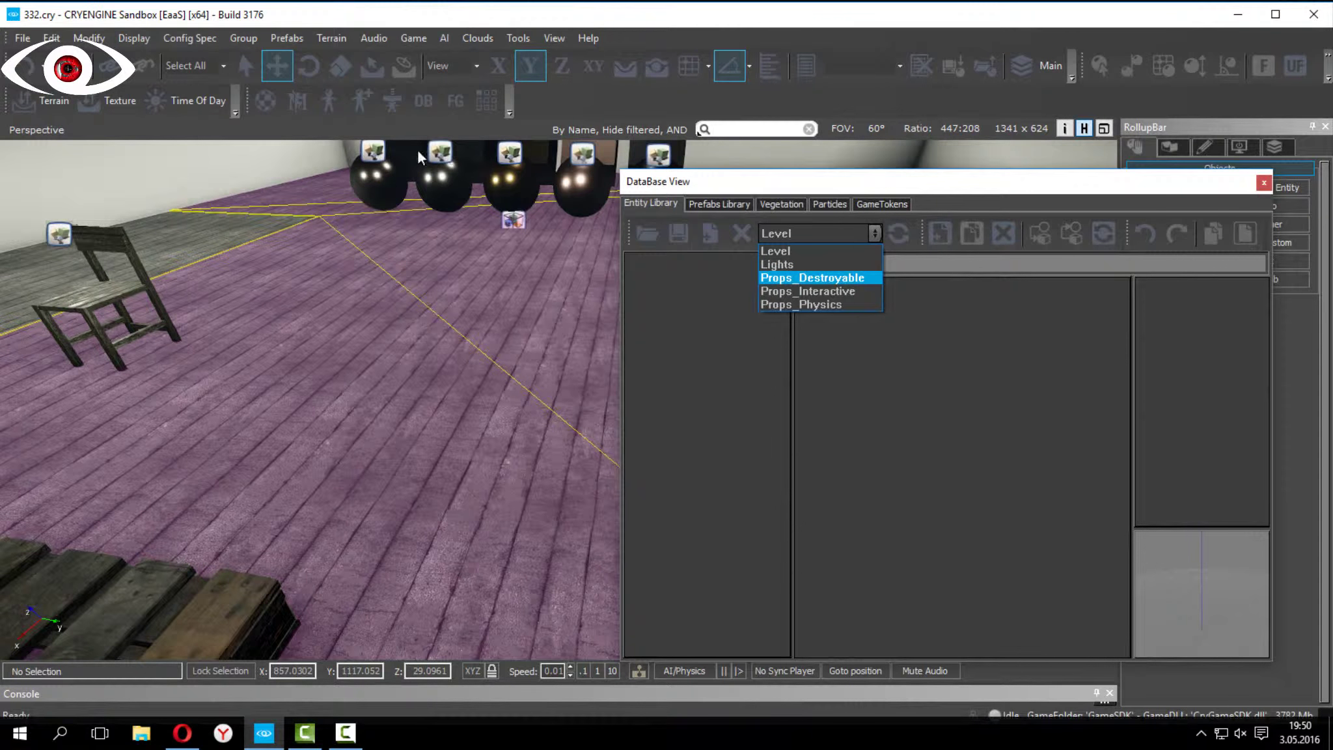
key(Down)
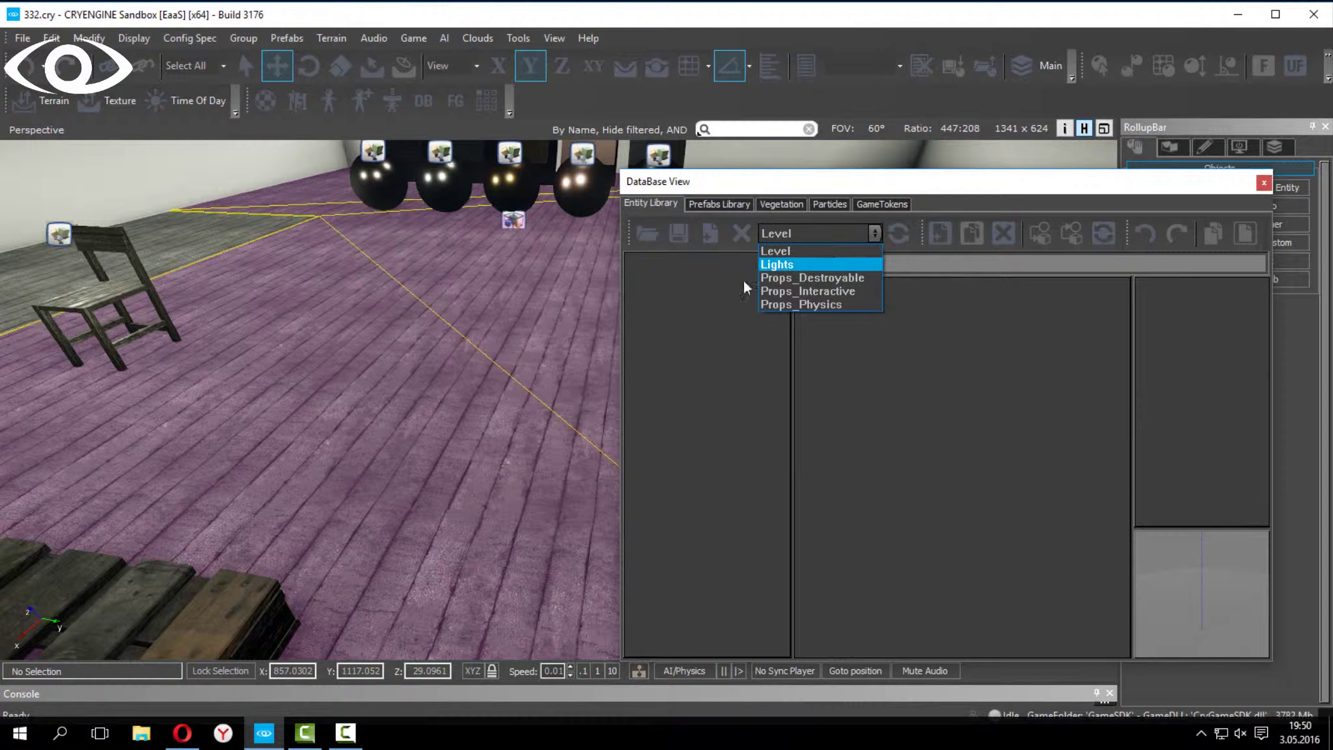
click(763, 279)
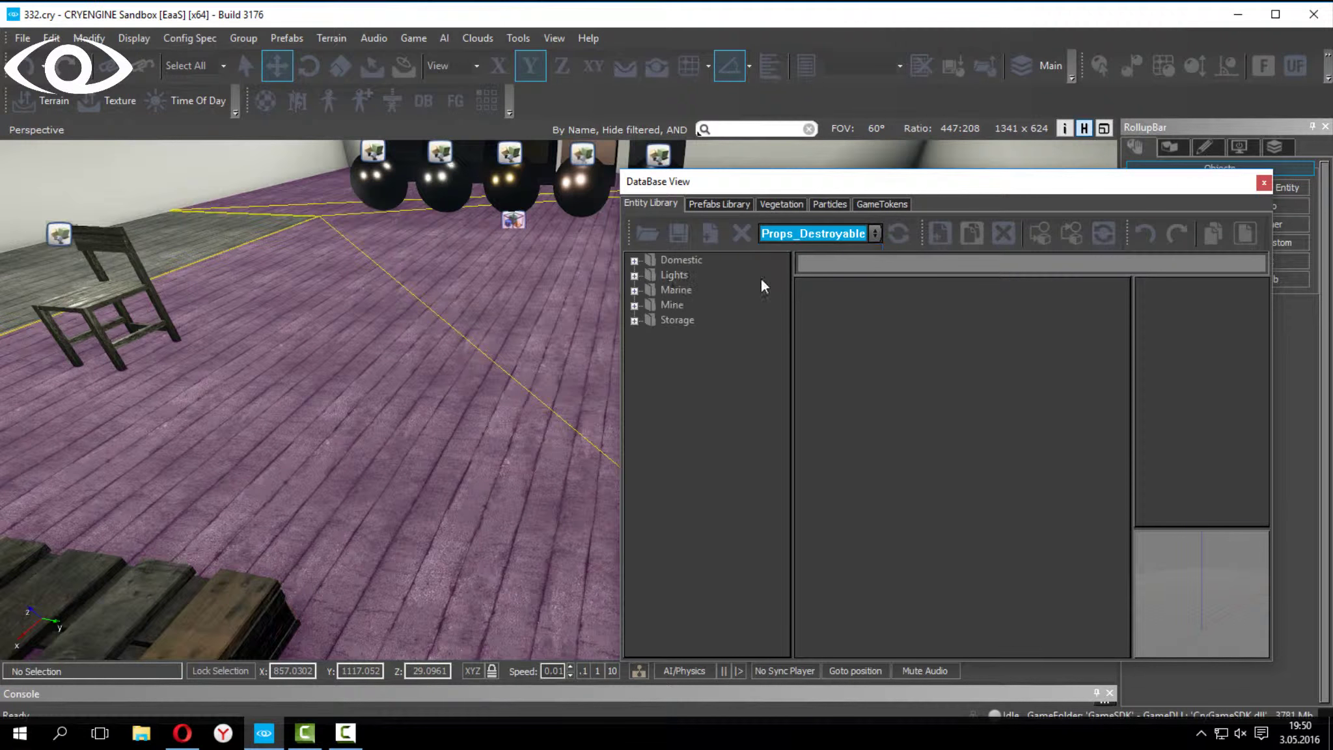
click(634, 261)
click(650, 275)
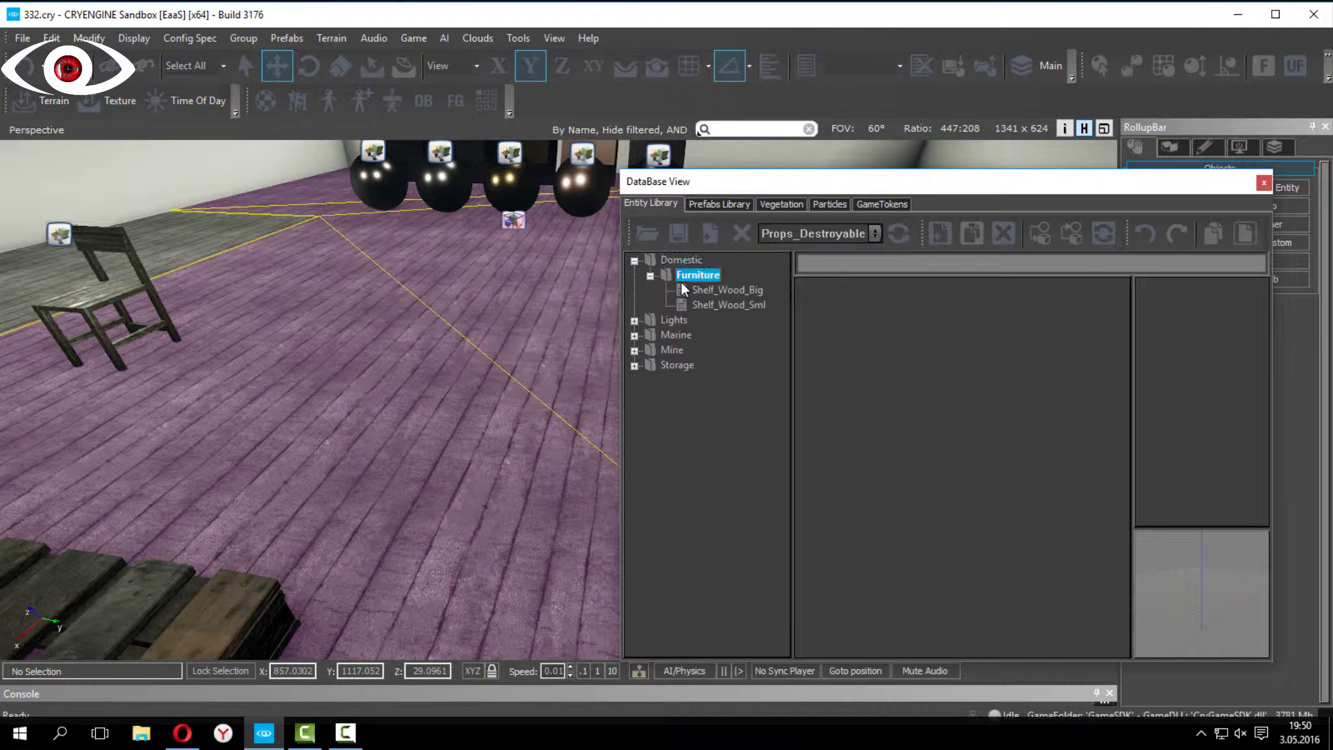
click(688, 291)
click(688, 305)
- Expand the Marine, Mine and Storage groups and examine archetypes such as LampPost01a and Wooden_Barrel_Large
double_click(677, 335)
click(703, 349)
click(633, 365)
click(703, 379)
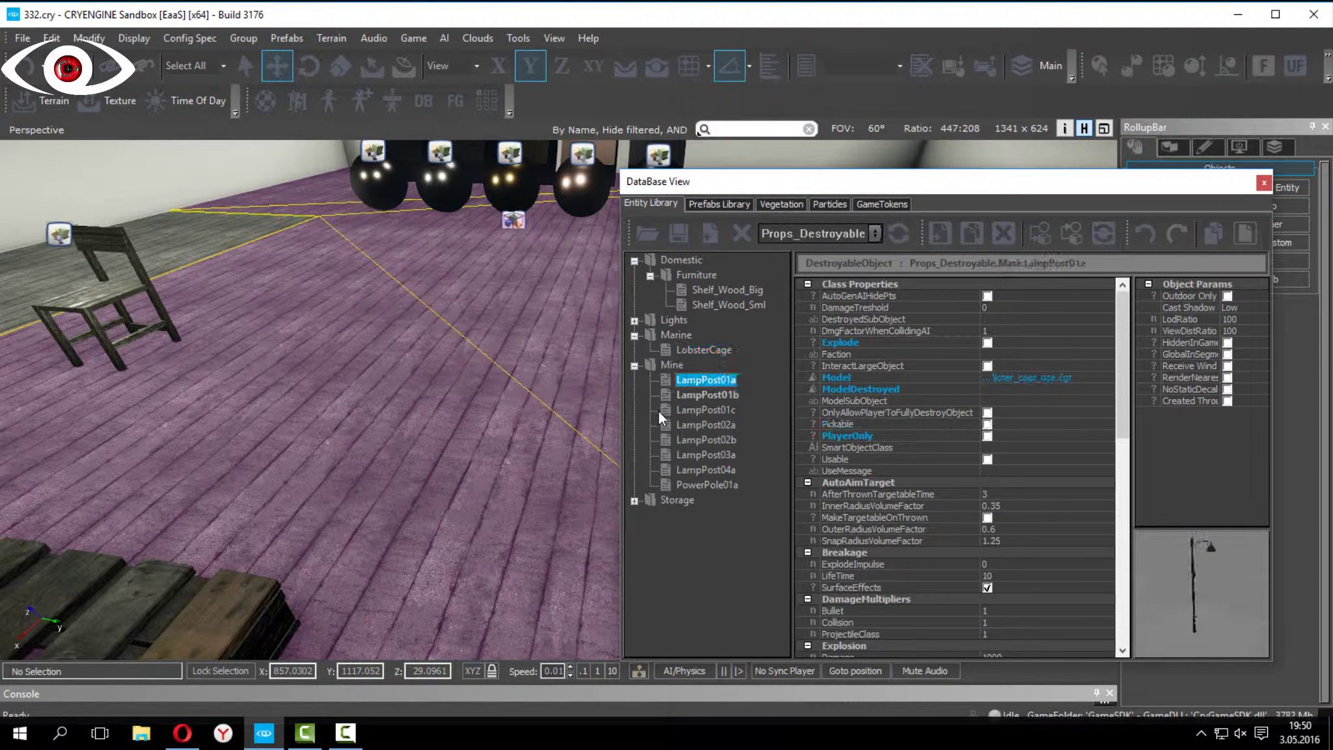
click(633, 500)
click(667, 533)
click(668, 542)
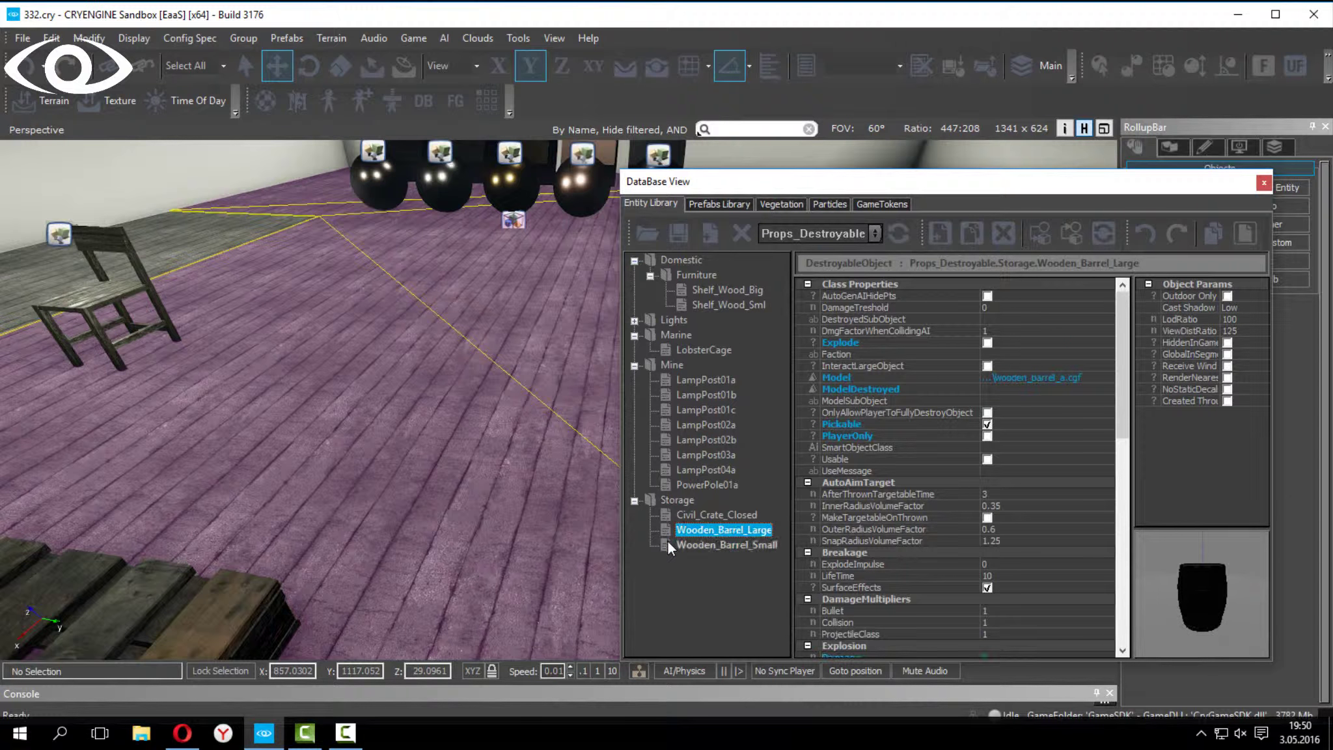
- Place a Civil_Crate_Closed archetype on the floor, turn on snapping to terrain and objects, and delete the crate
click(687, 518)
drag(687, 518, 440, 425)
right_drag(441, 425, 528, 391)
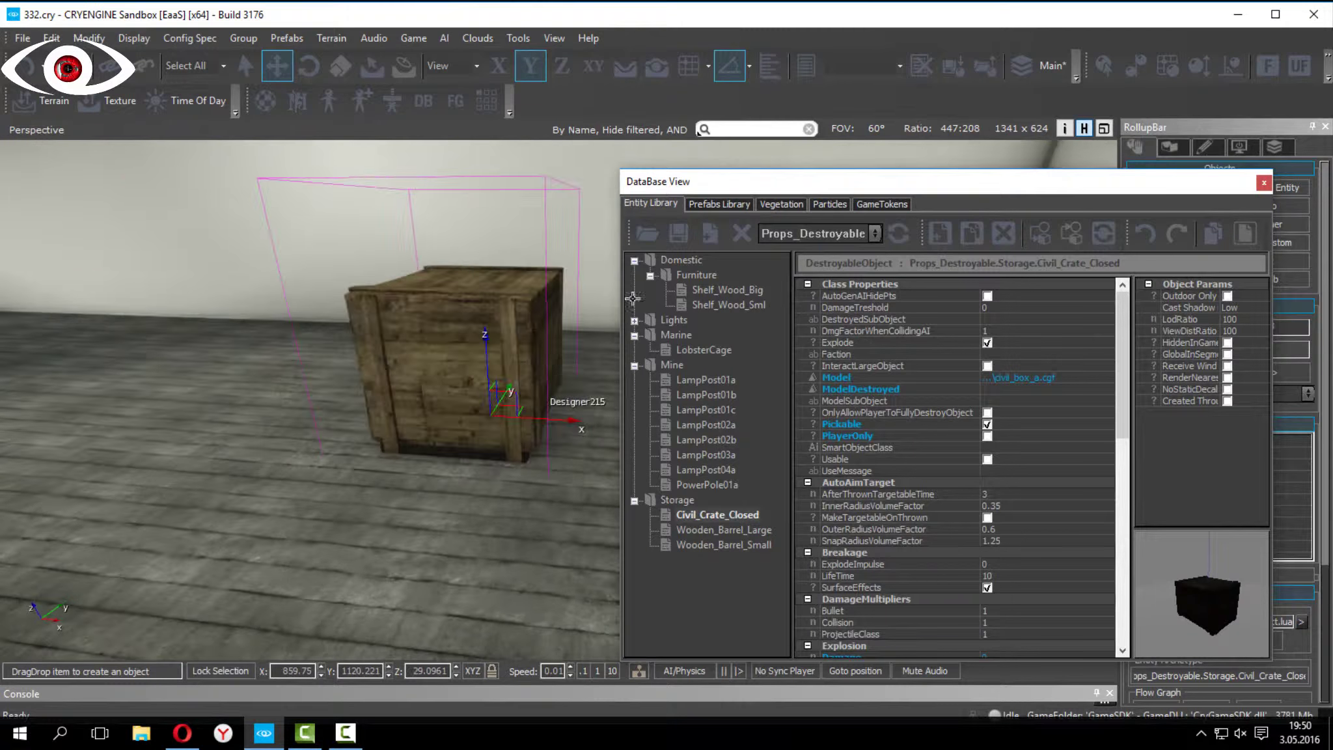
click(653, 74)
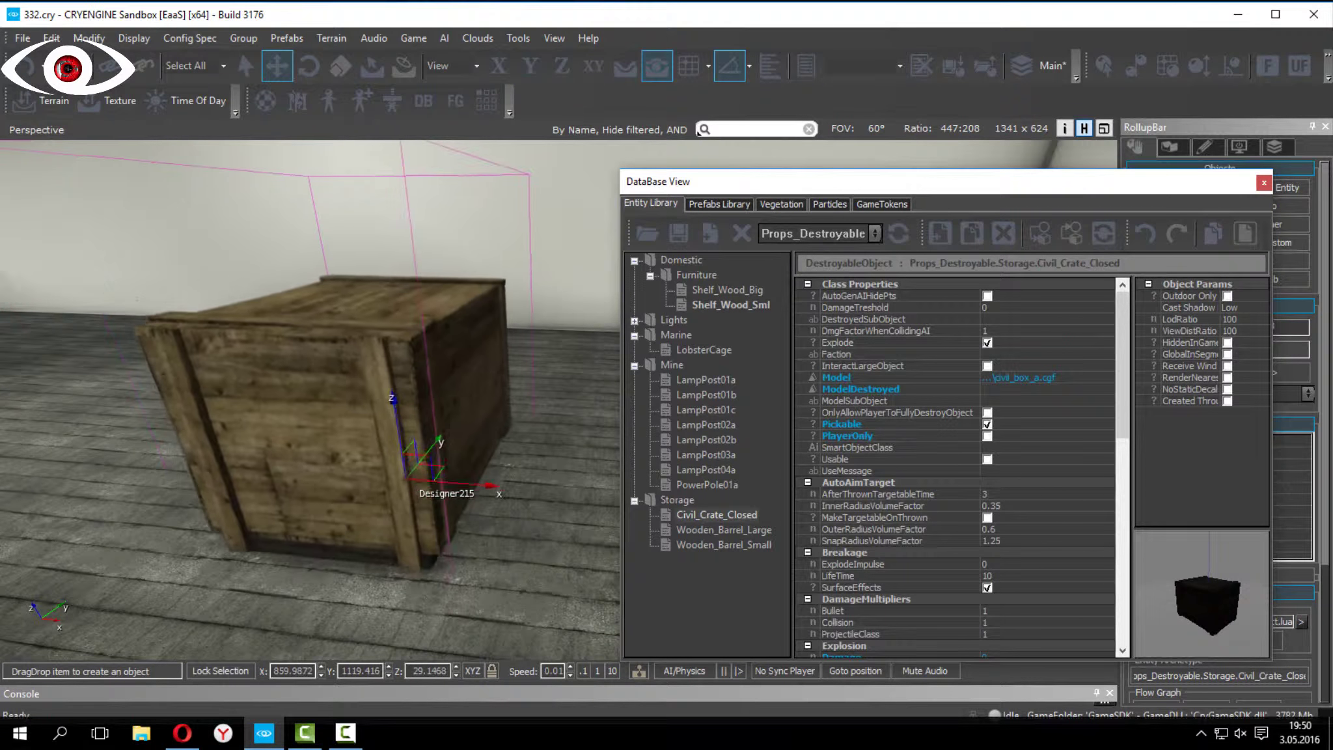
right_drag(418, 473, 218, 407)
click(365, 470)
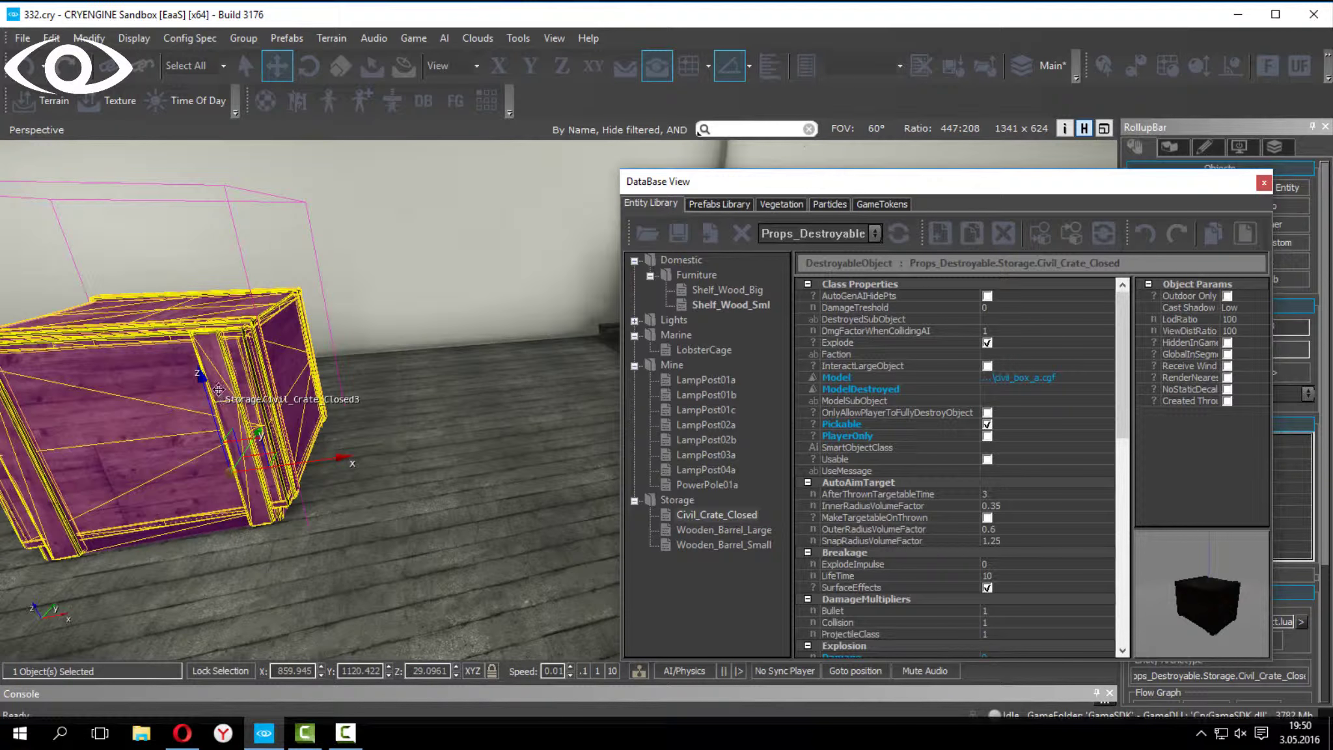
key(Delete)
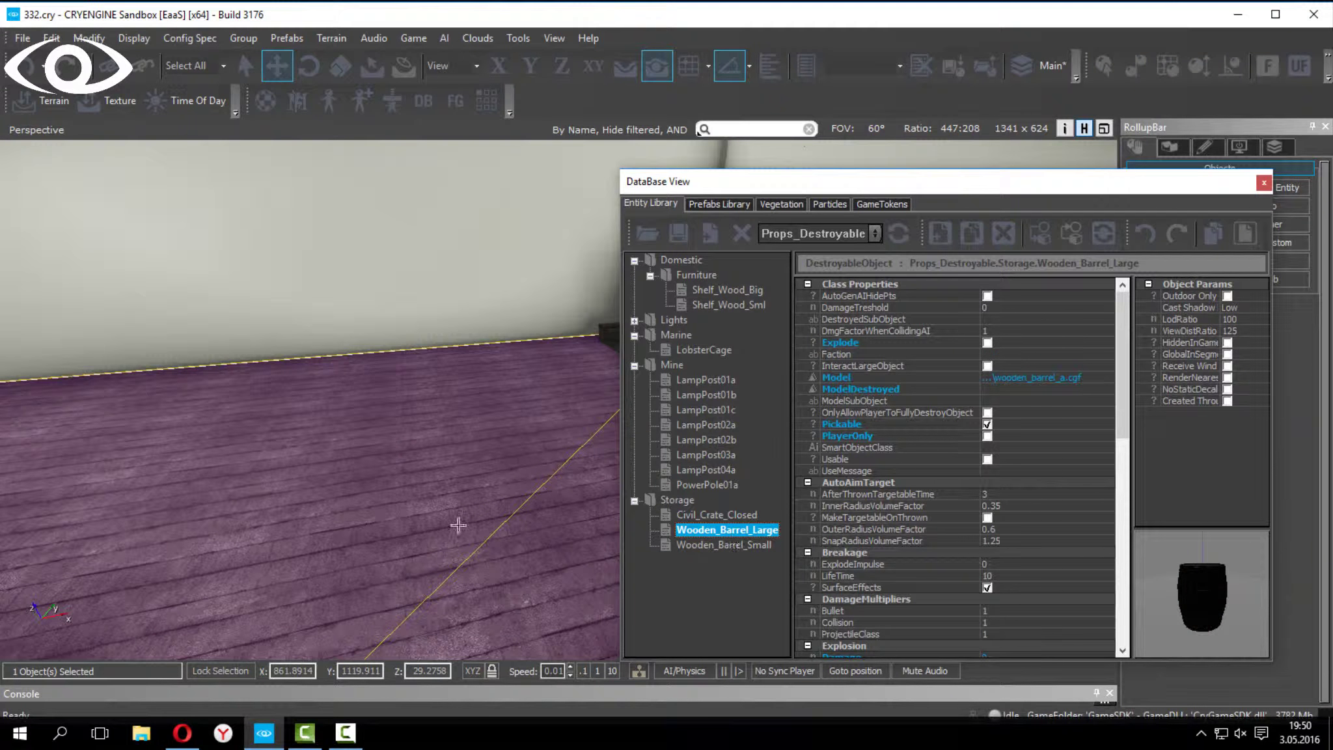
- Try out Wooden_Barrel_Large, Wooden_Barrel_Small and PowerPole01a in the level, removing each one after placing it
drag(525, 541, 363, 484)
key(Delete)
drag(700, 547, 403, 515)
key(Delete)
drag(689, 487, 425, 470)
key(ctrl+z)
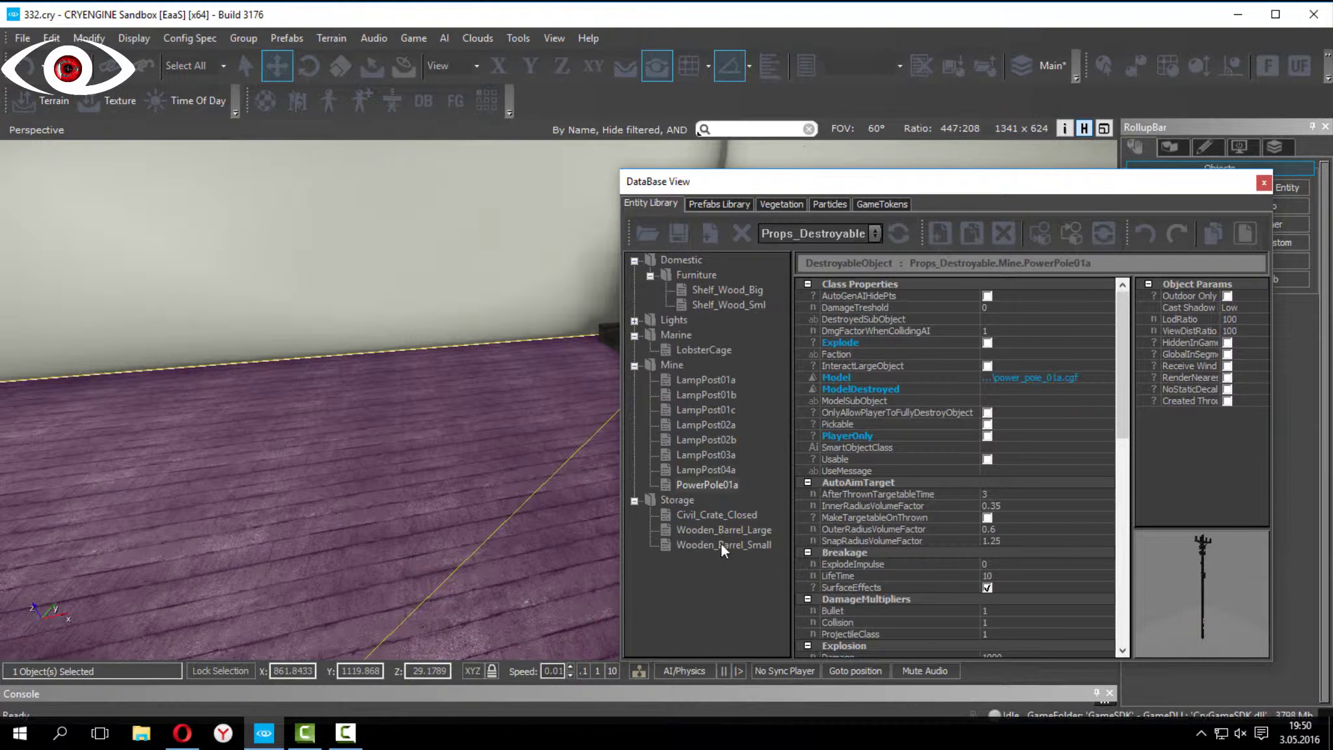
drag(720, 544, 564, 541)
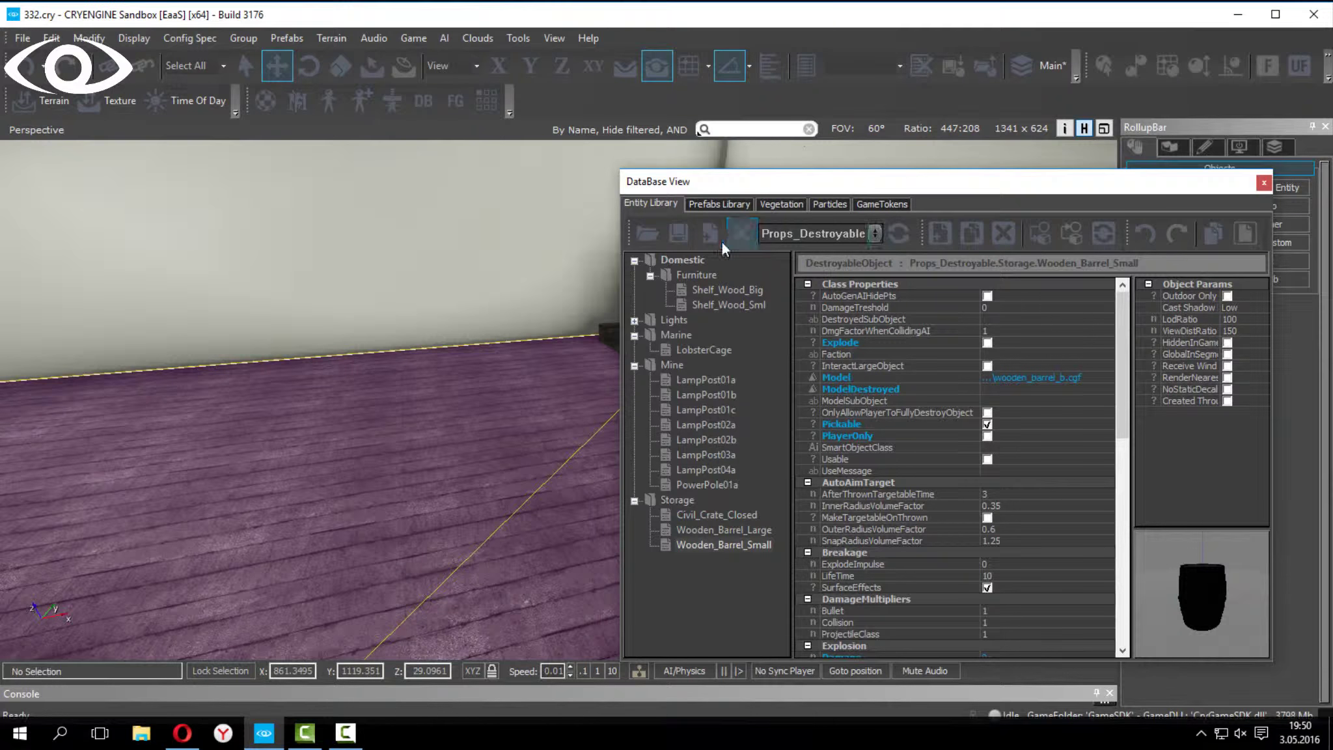
- Examine the Shelf_Wood_Big, Shelf_Wood_Sml, LobsterCage and Mine_Lamp archetypes
click(693, 304)
click(702, 290)
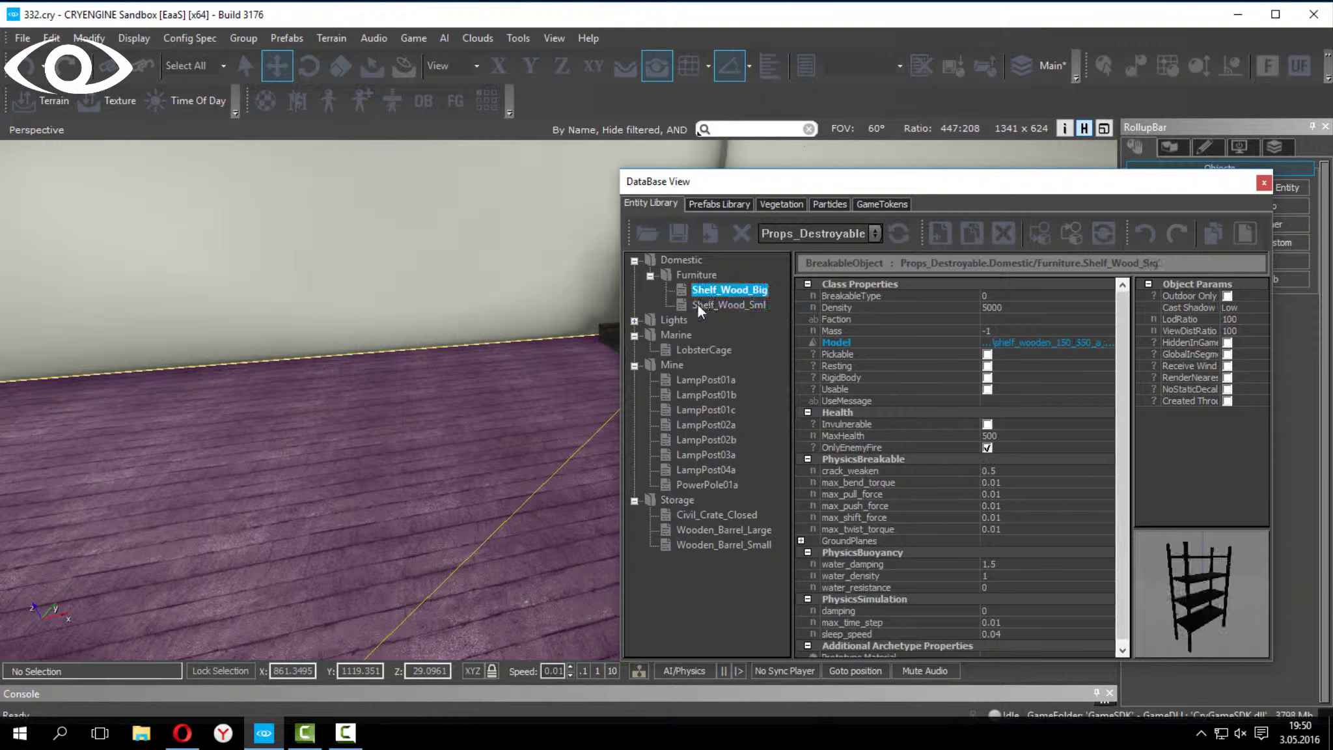
click(698, 304)
click(680, 349)
click(634, 319)
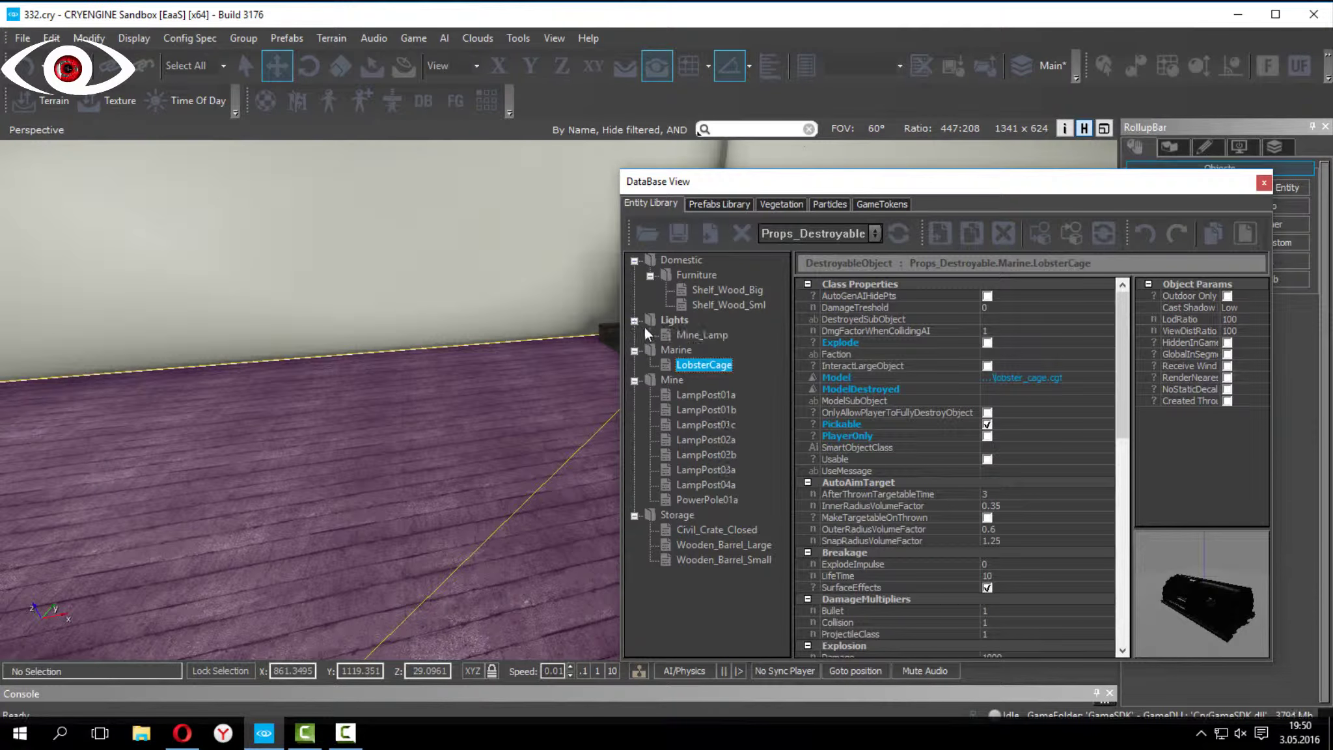
click(663, 334)
- Try to load the props_destroyable.xml entity library and close the error windows
click(641, 233)
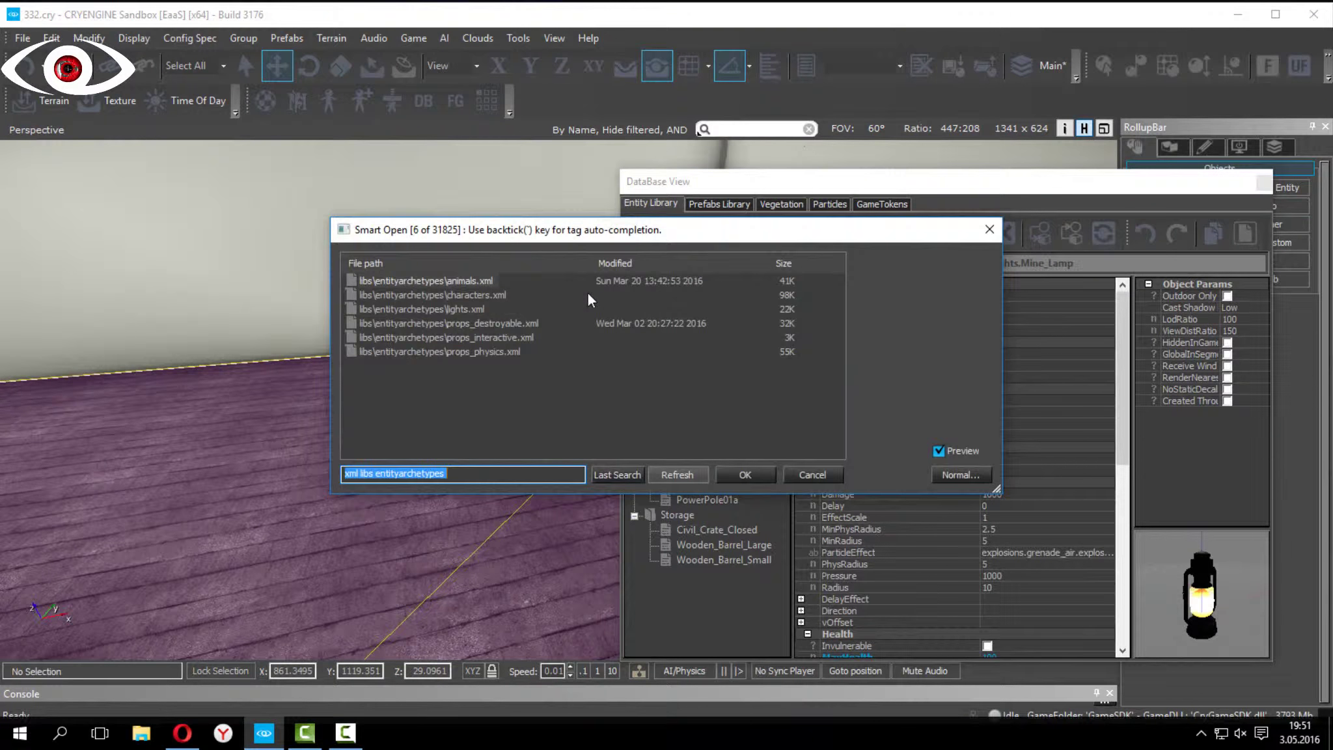
click(466, 293)
double_click(475, 324)
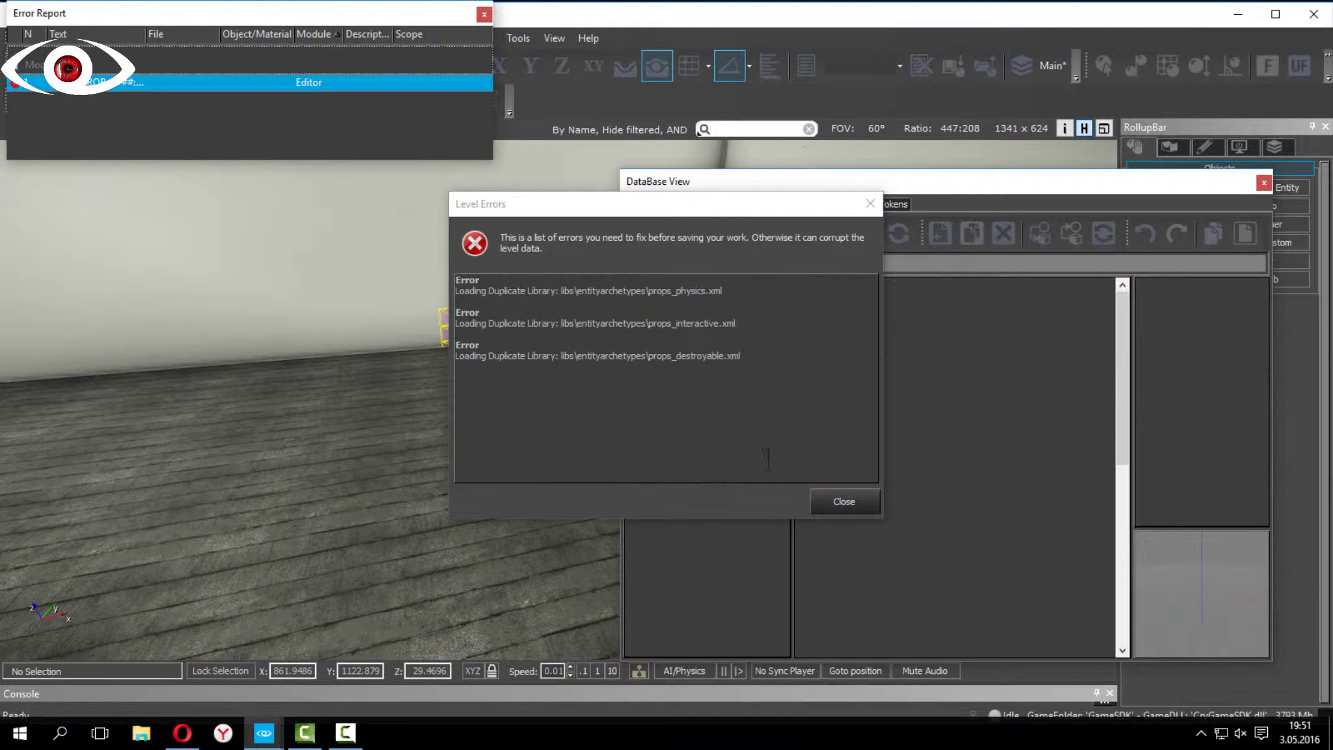
click(843, 503)
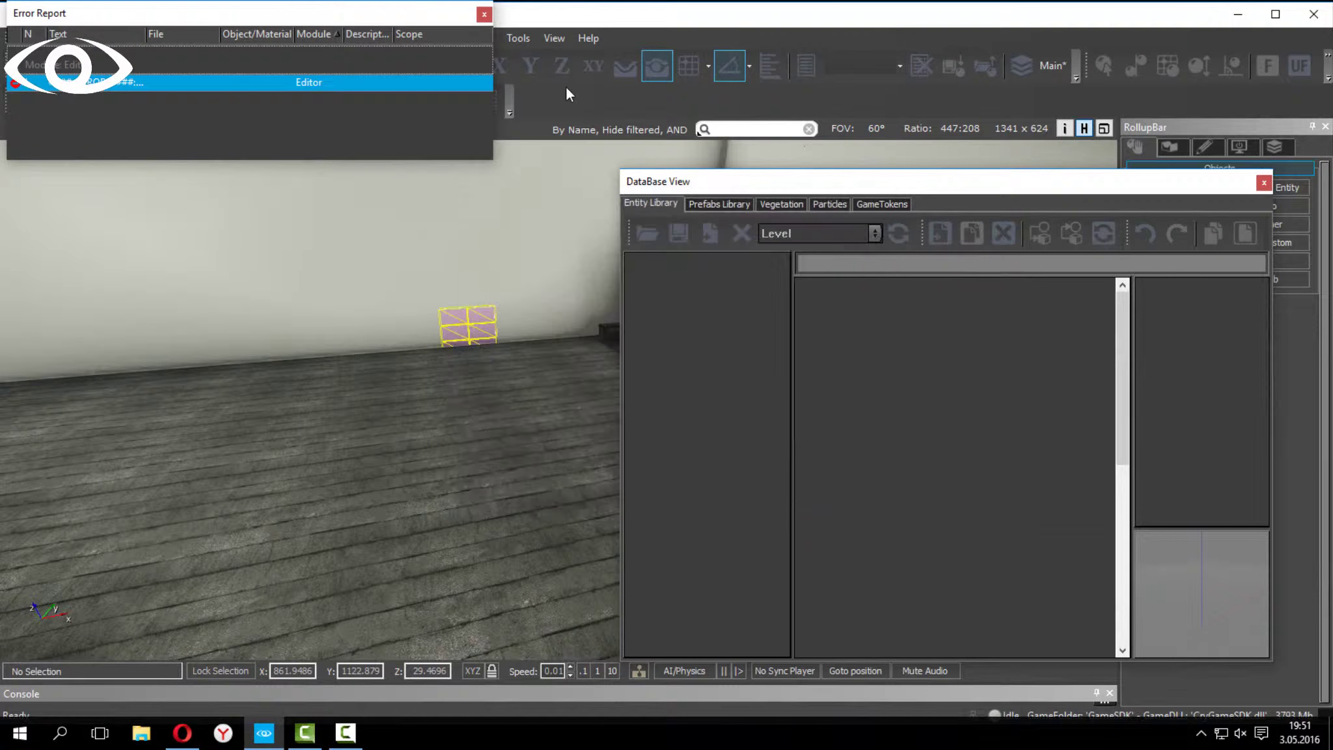
click(484, 14)
- Close the DataBase View and clone the pallet together with its crate, placing the copies beside the originals
click(1264, 184)
key(w)
right_drag(678, 344, 717, 382)
click(717, 382)
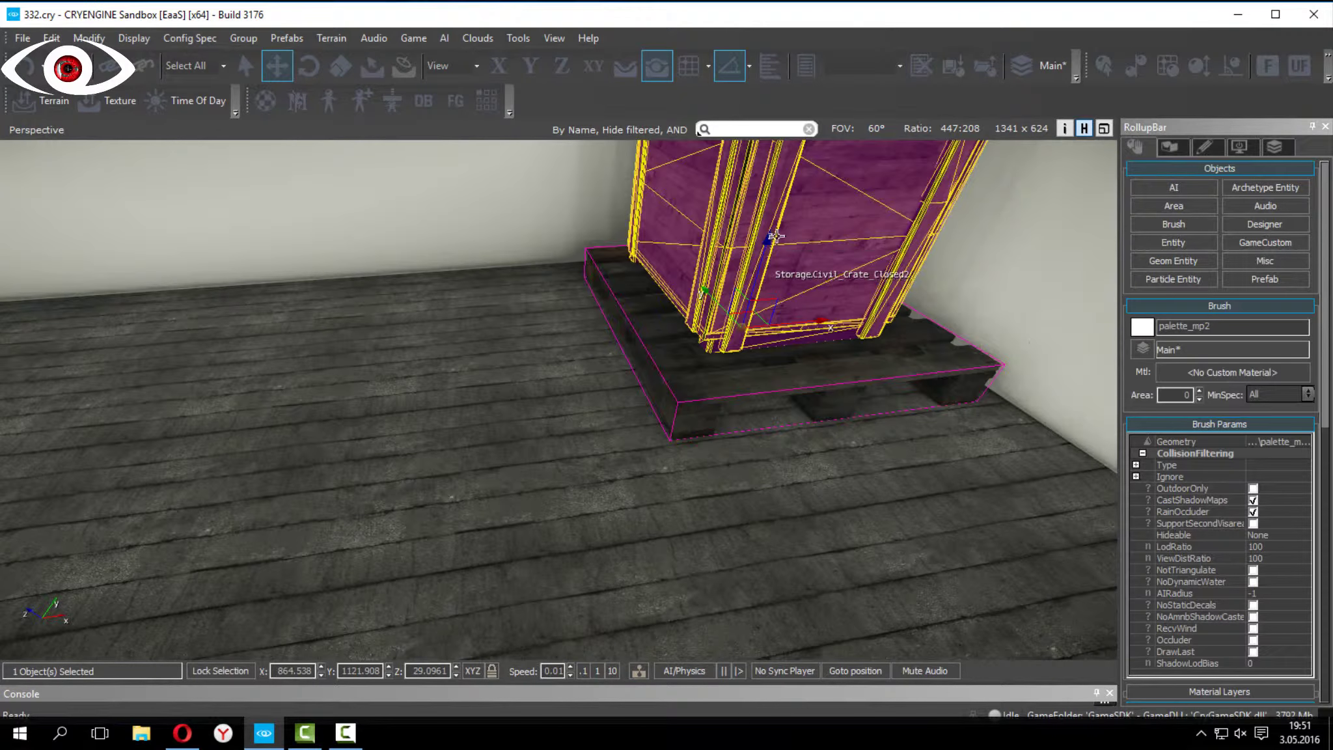
ctrl+click(778, 240)
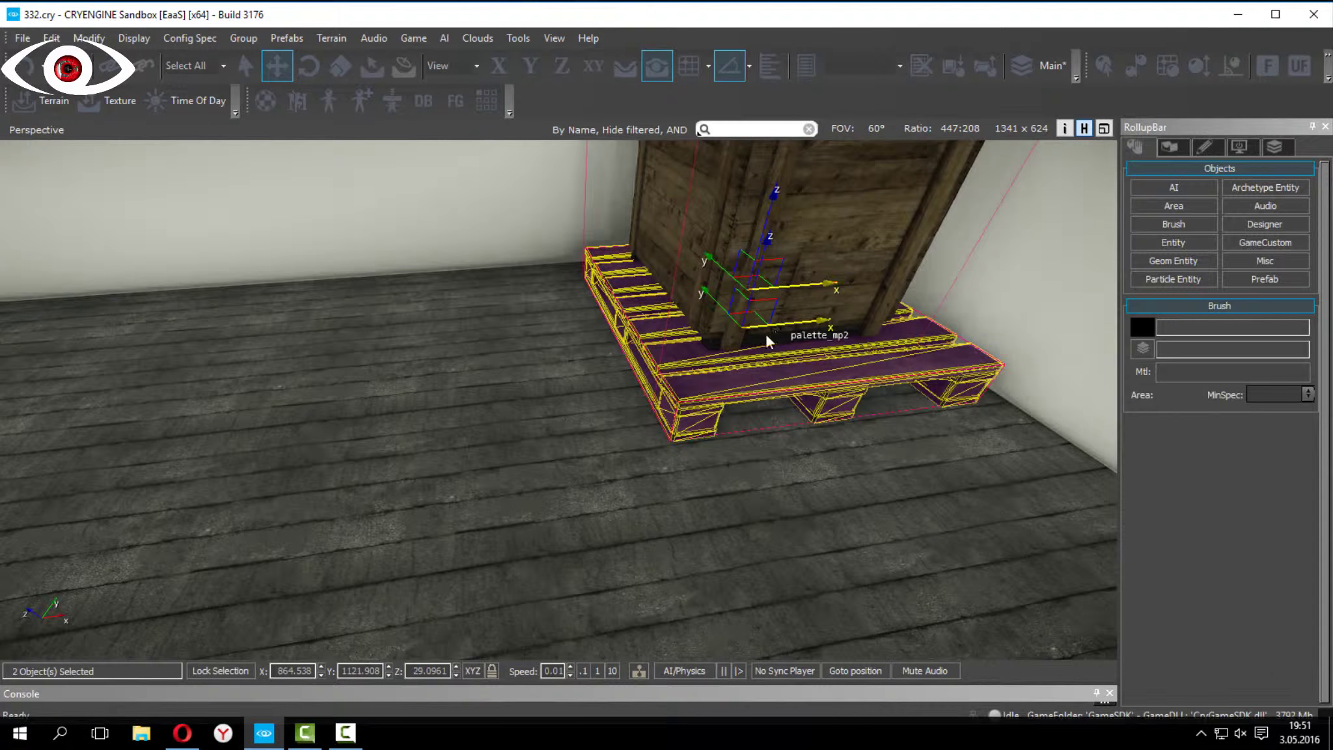
click(767, 333)
key(ctrl+c)
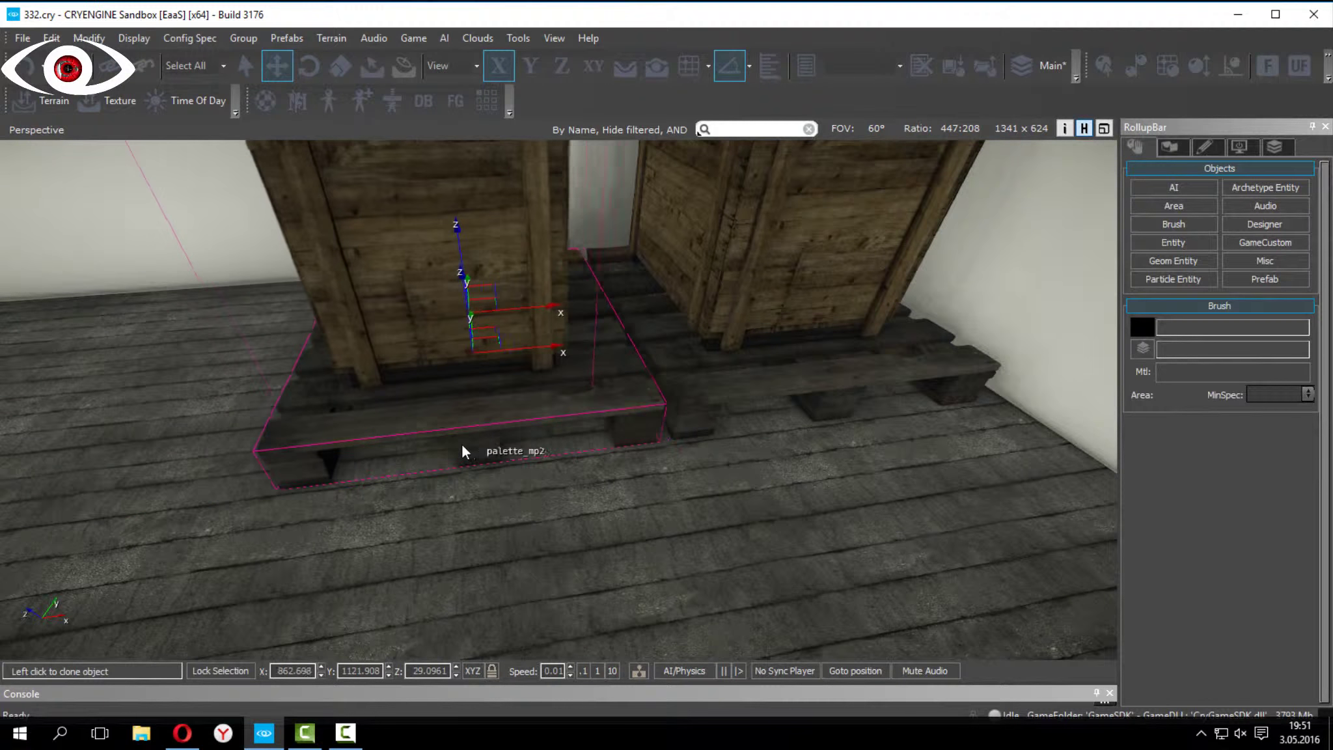
click(462, 443)
- Select only the cloned crate and move it along the X axis off its pallet, to about X 860.68
right_drag(660, 467, 602, 358)
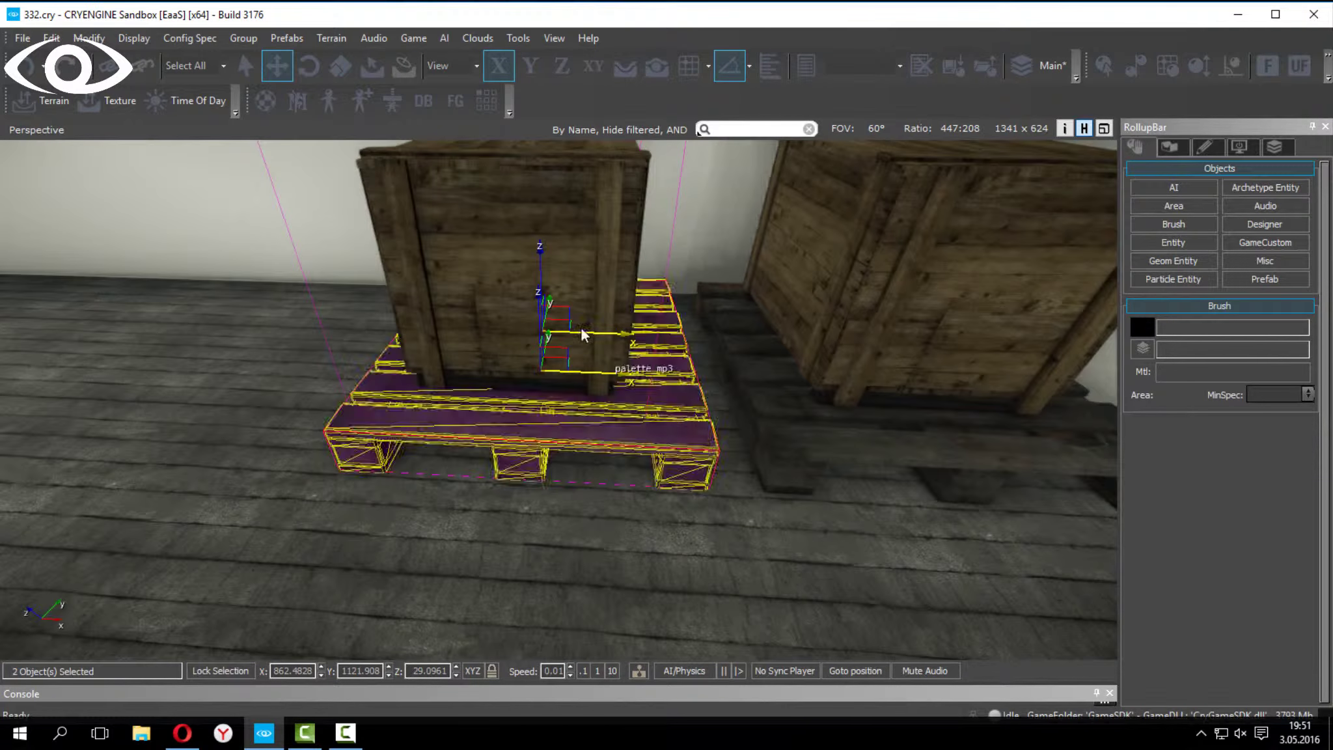
click(753, 380)
click(541, 335)
click(541, 335)
drag(441, 325, 169, 325)
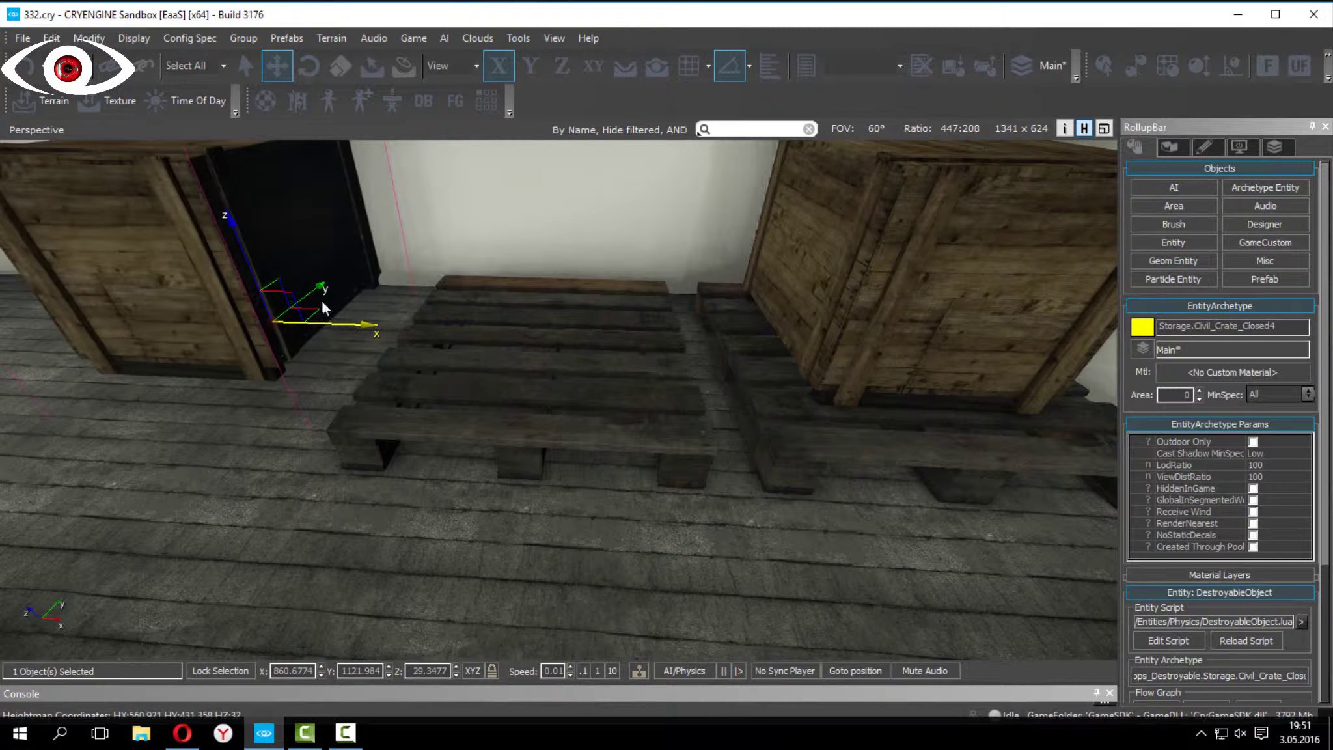
- Place a Rifle item entity above the empty pallet and raise it along Z to about 30.19
click(1168, 241)
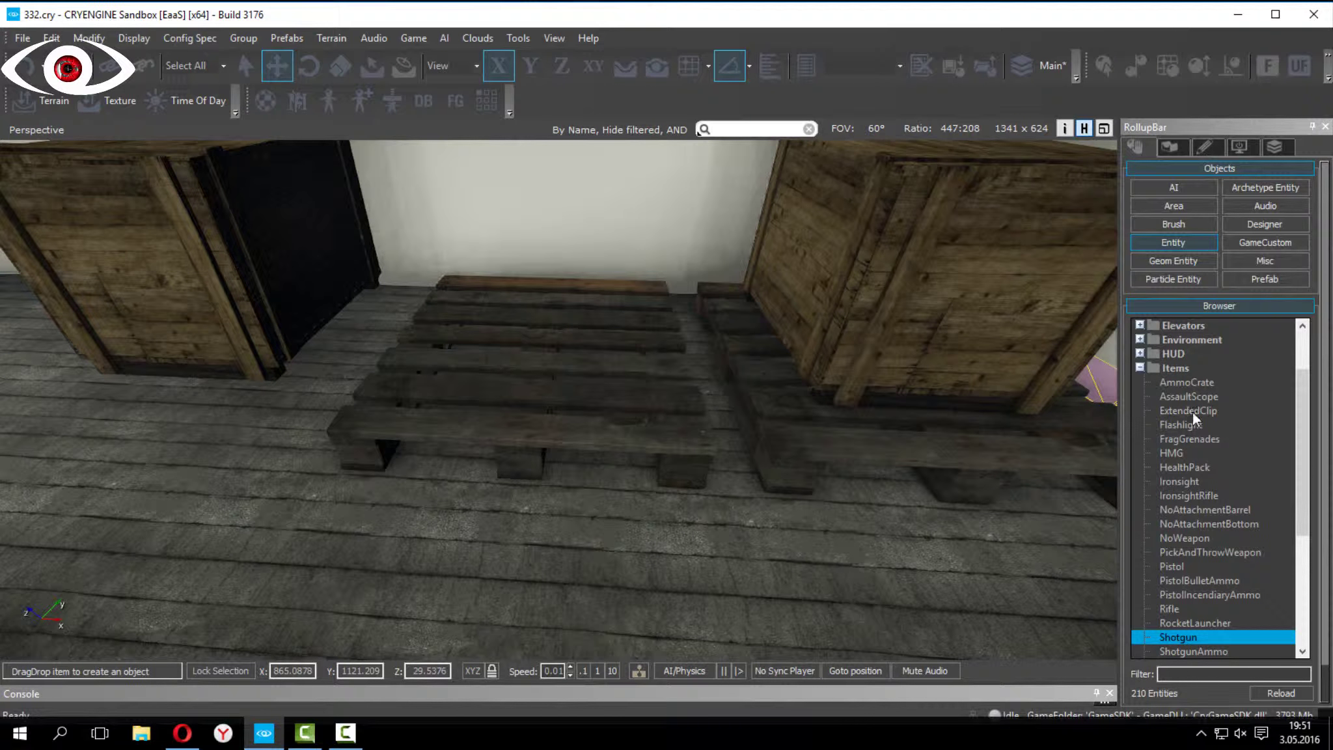
click(1181, 552)
scroll(1180, 550, down, 3)
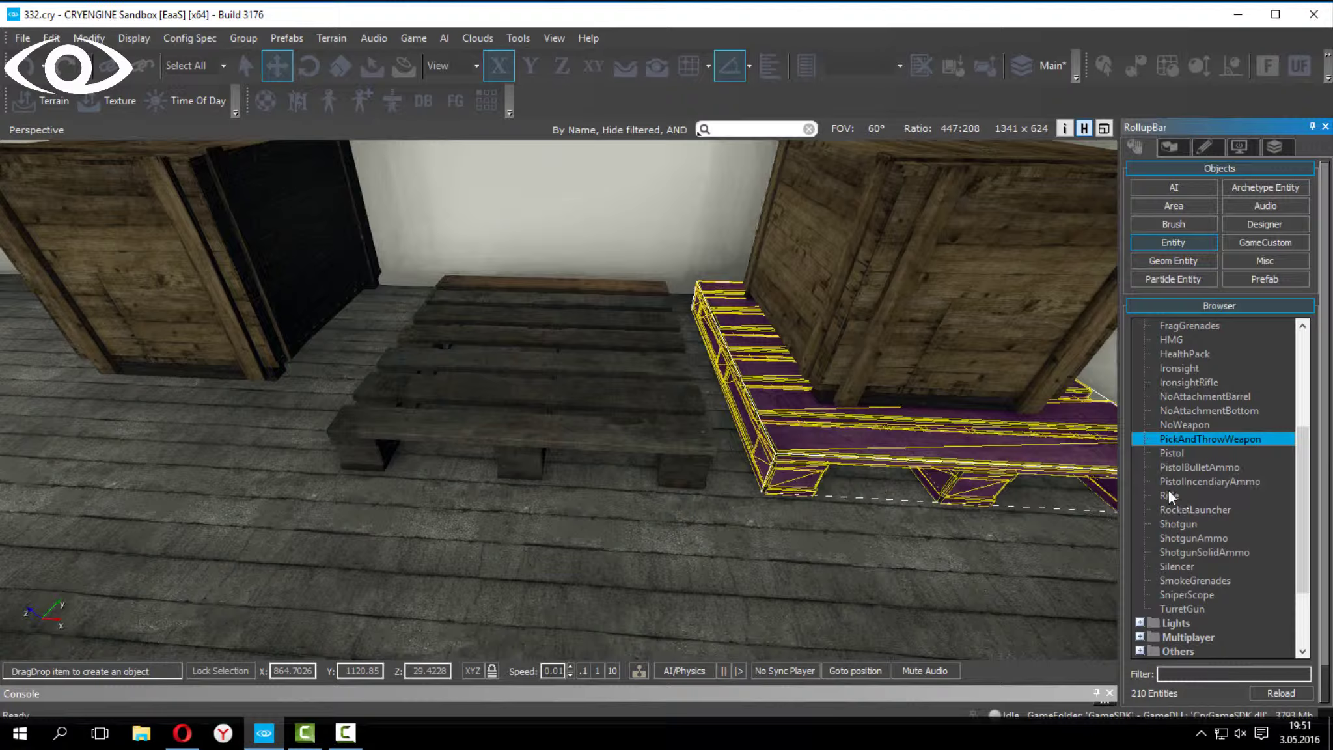
drag(1168, 496, 557, 329)
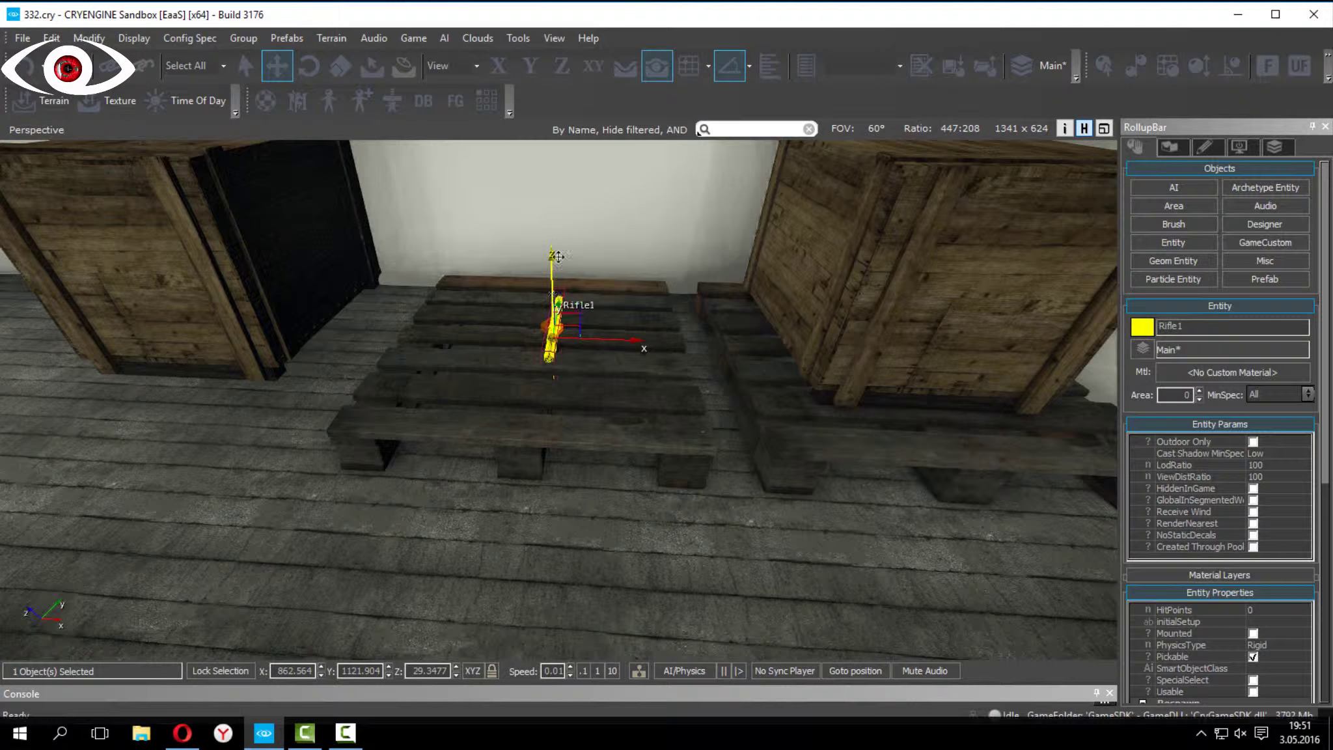
drag(557, 257, 558, 115)
key(w)
right_drag(676, 329, 678, 278)
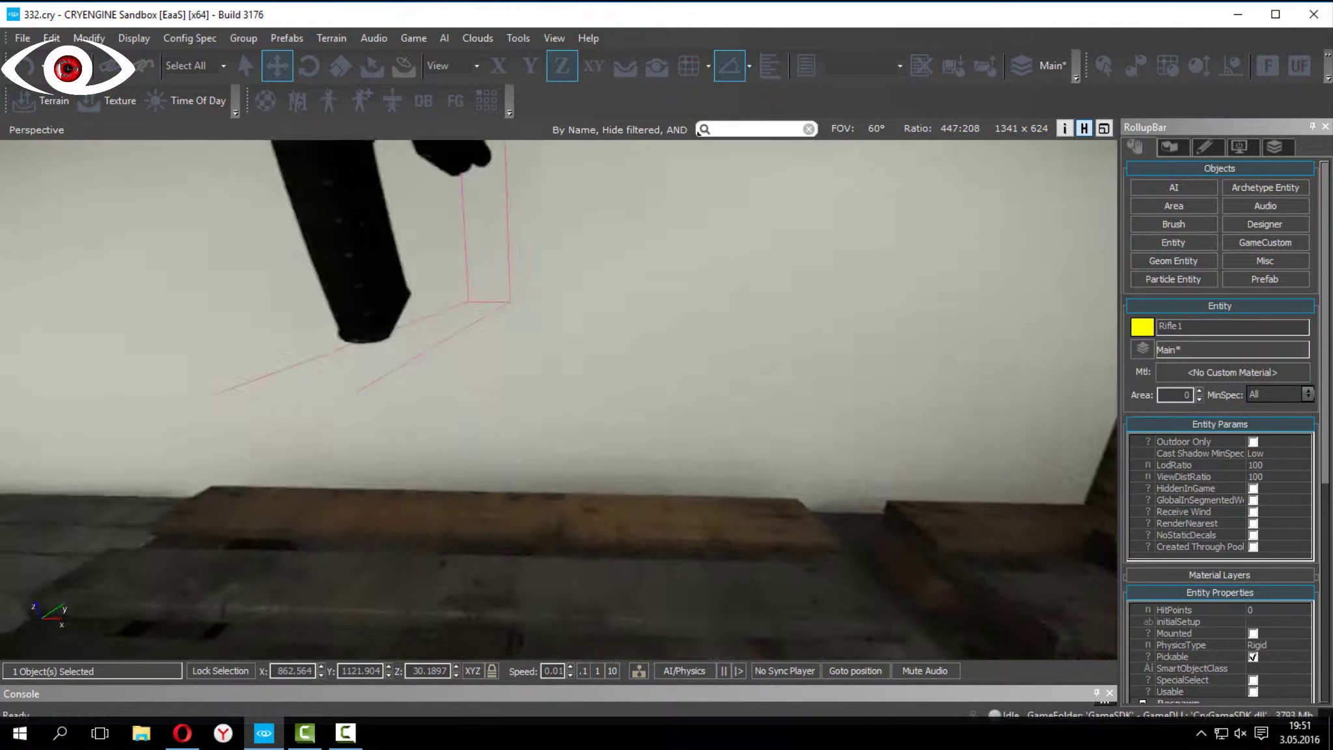
- Rotate the rifle 75 degrees about its Z axis so it lies crosswise above the pallet
scroll(550, 195, down, 5)
click(309, 65)
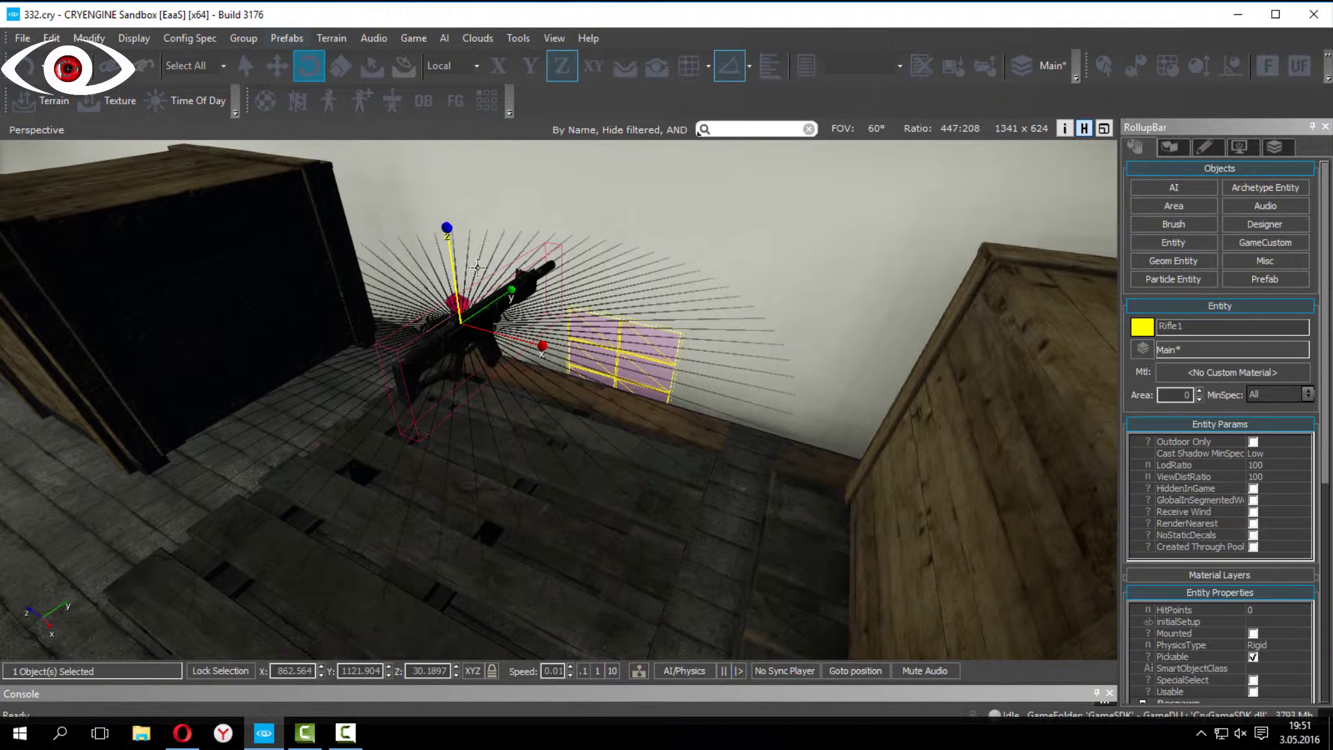
drag(473, 171, 477, 203)
right_drag(496, 218, 430, 221)
key(w)
scroll(559, 400, down, 5)
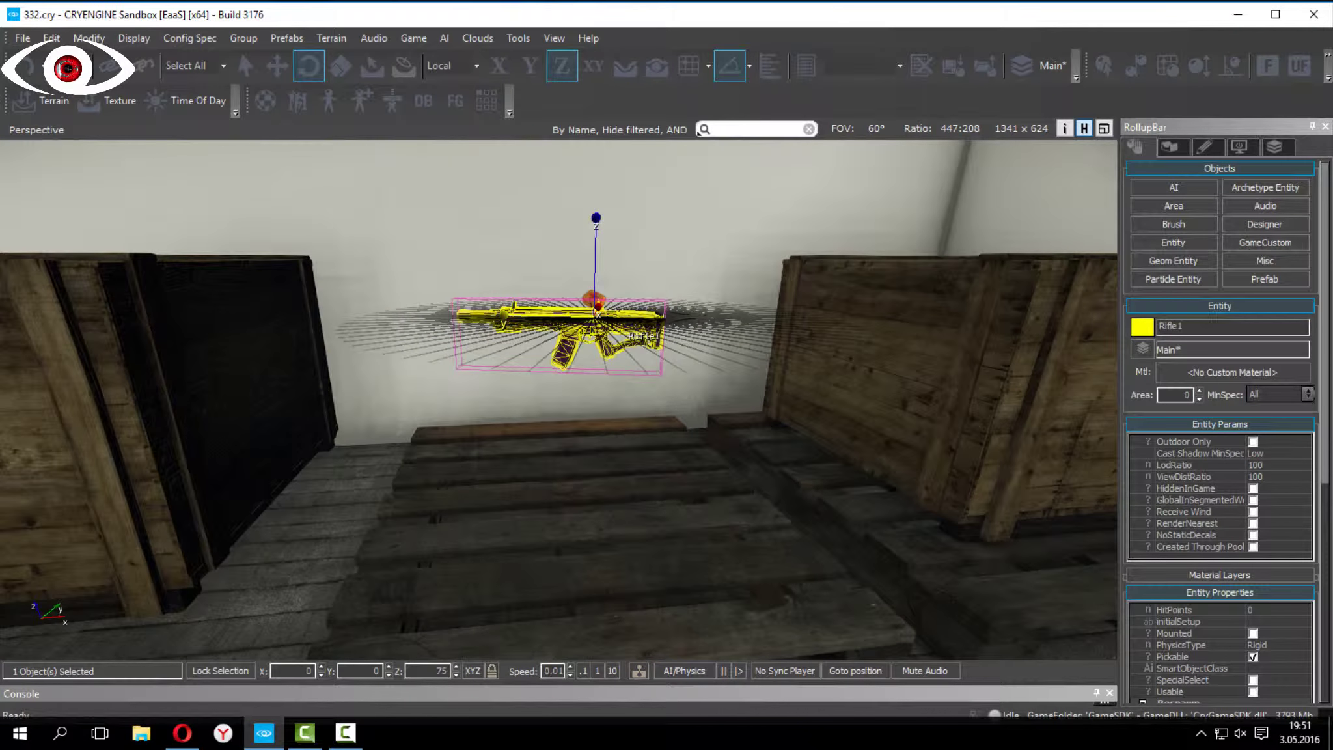
scroll(595, 312, up, 3)
scroll(585, 317, down, 5)
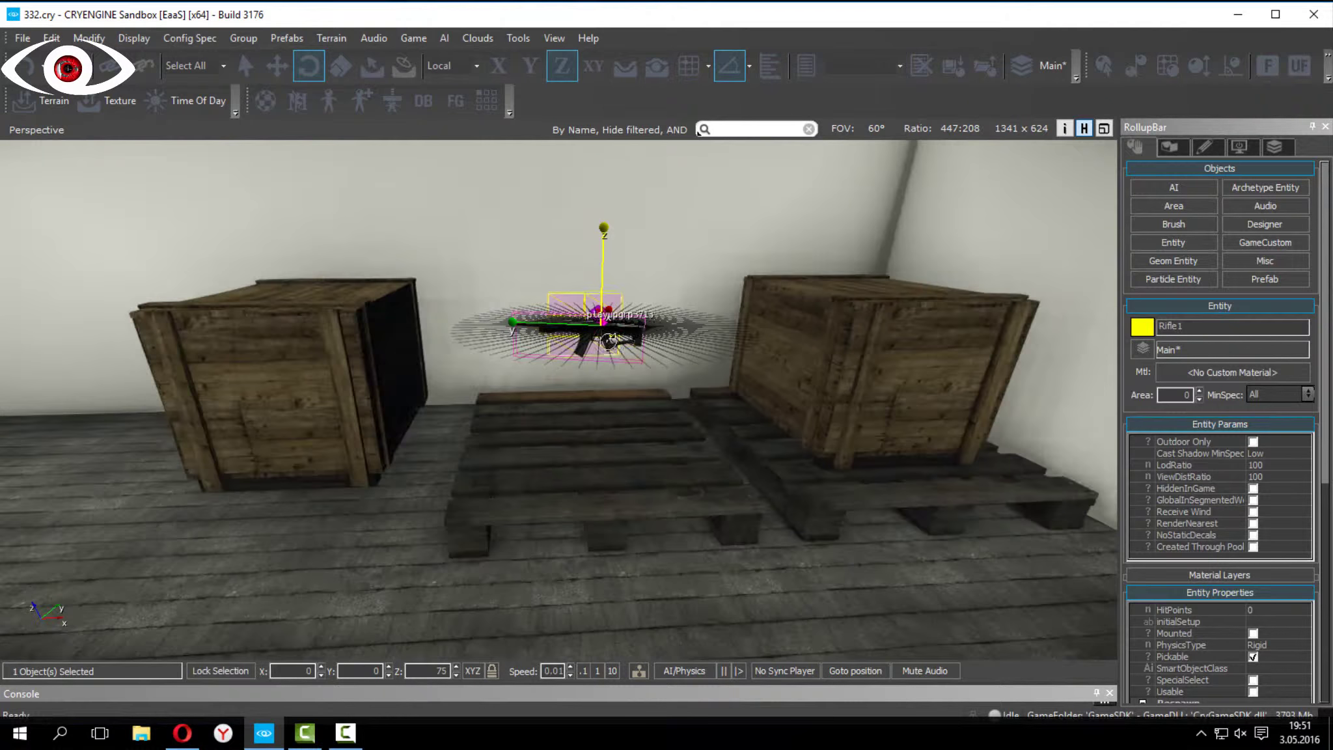
- Create a flow graph for the rifle with the default group name <None> and add a Start node
right_click(618, 335)
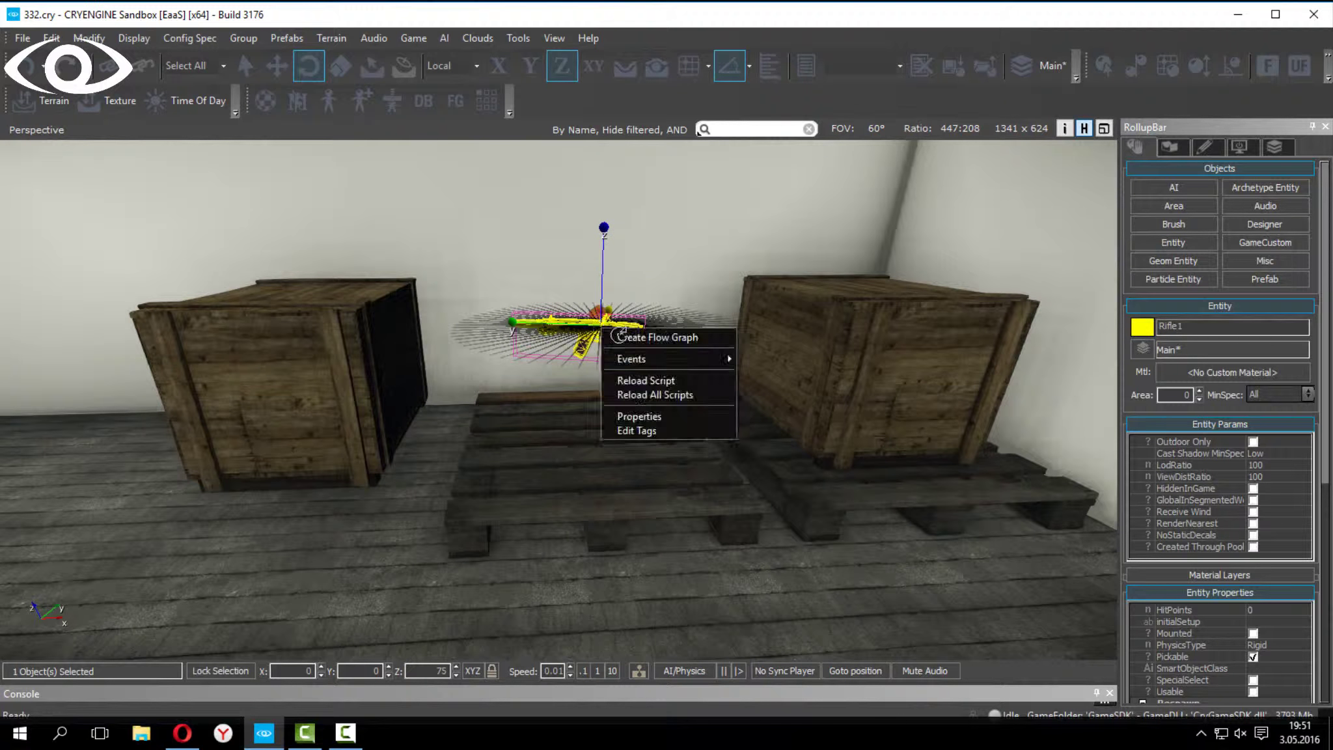
click(642, 336)
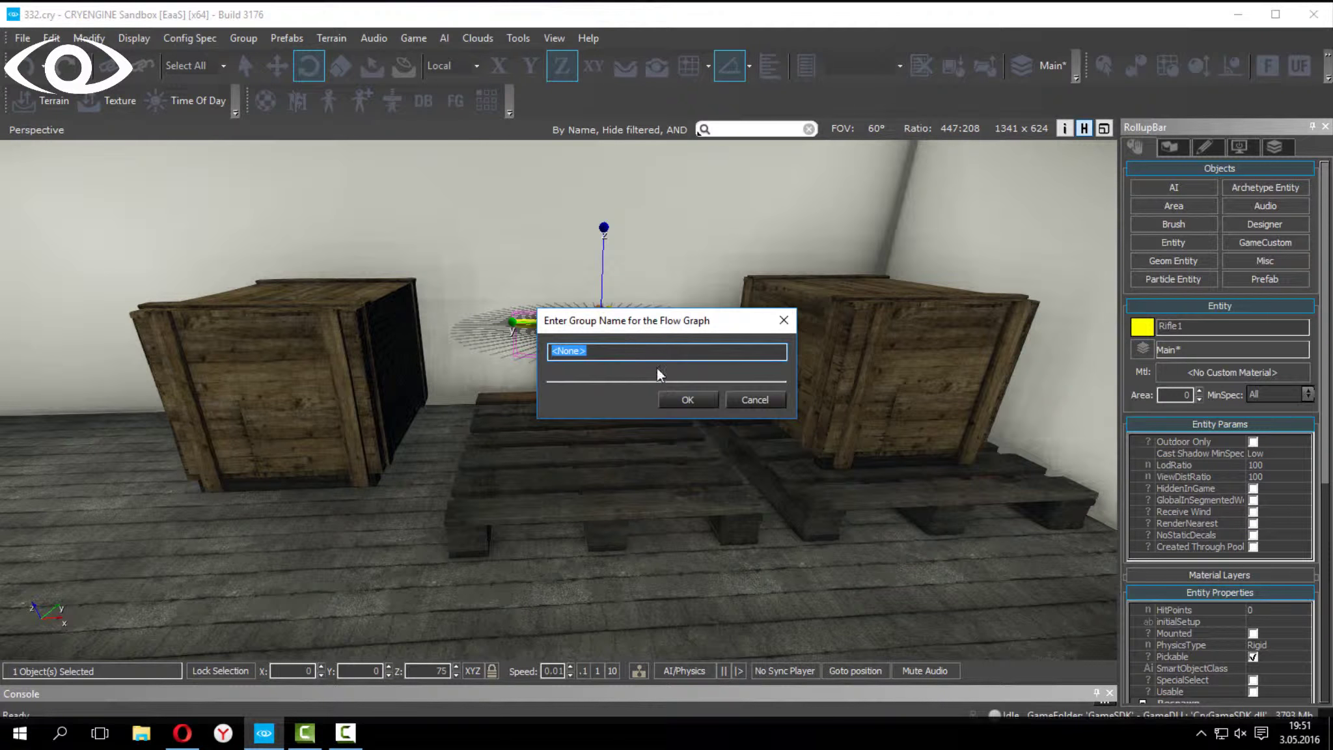
click(684, 399)
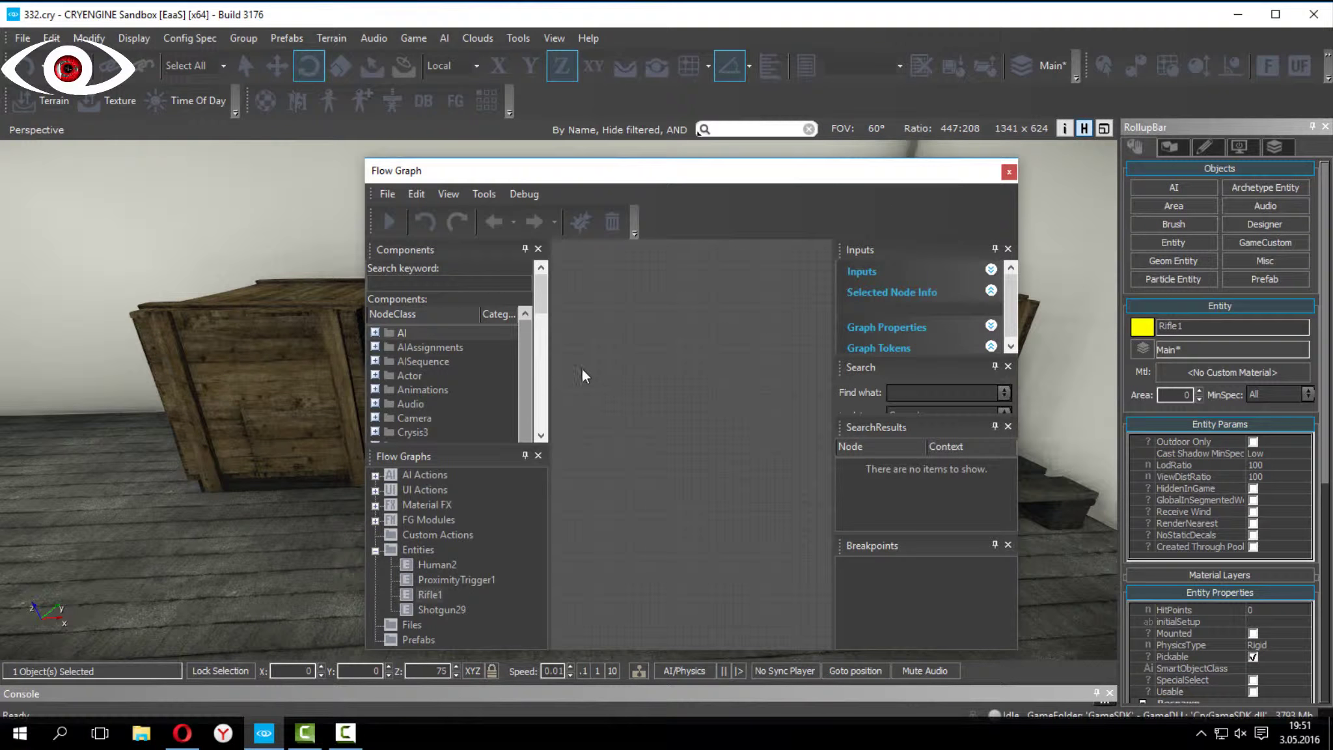
right_click(619, 363)
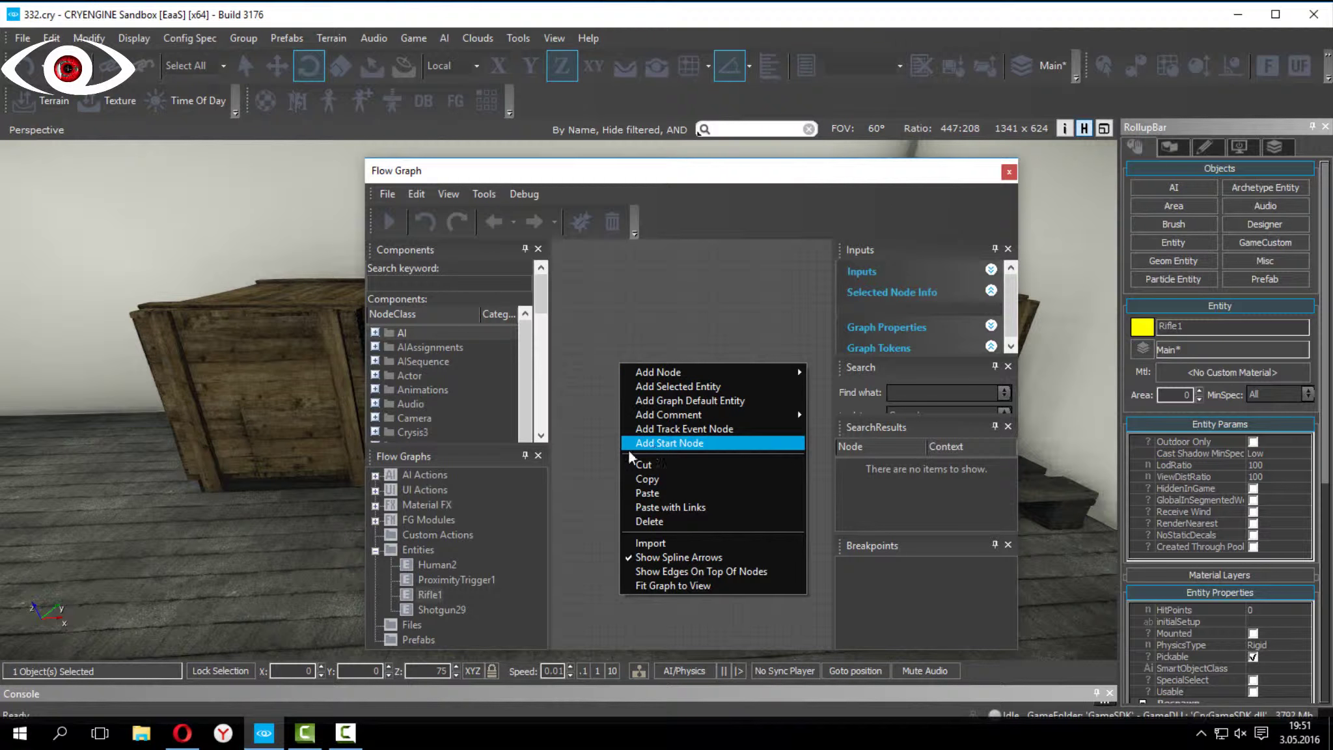
click(651, 445)
right_click(675, 394)
right_drag(221, 342, 227, 336)
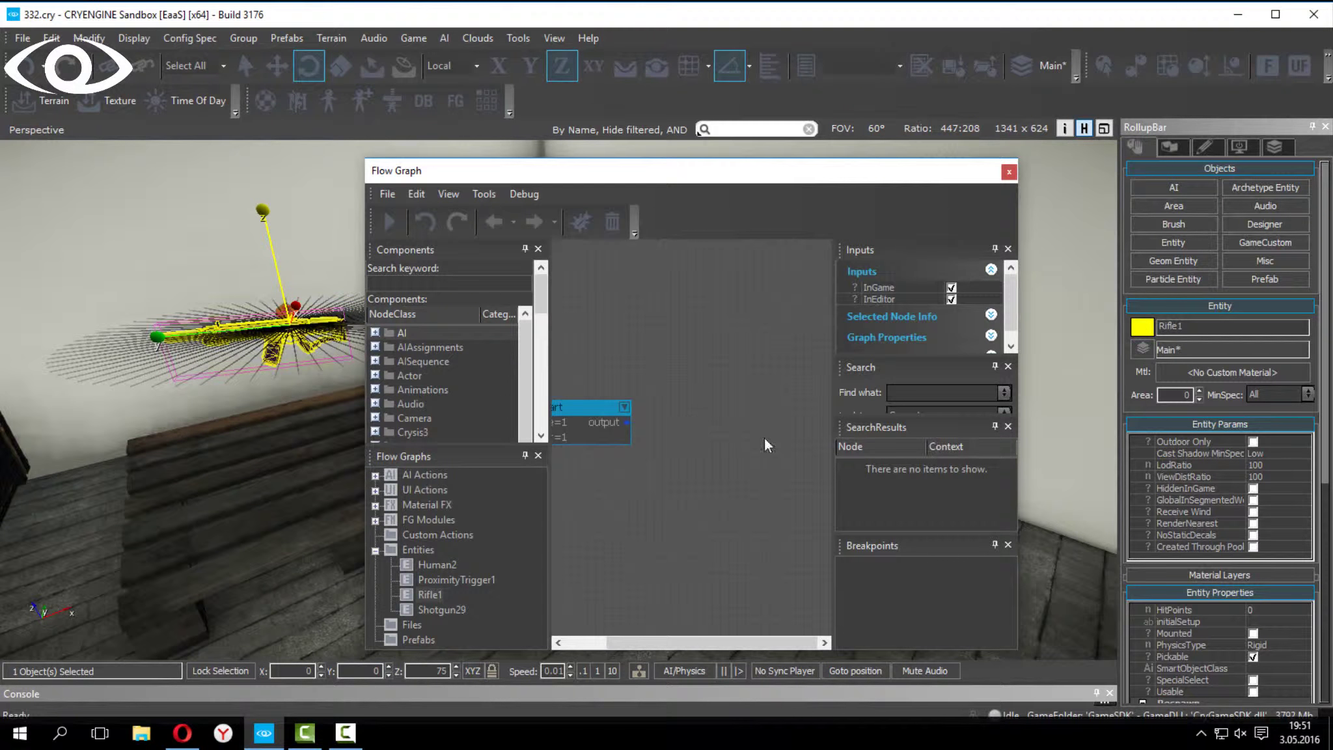
- Add the rifle as an entity node and link the Start node's output to its Hide input
right_click(687, 411)
click(720, 433)
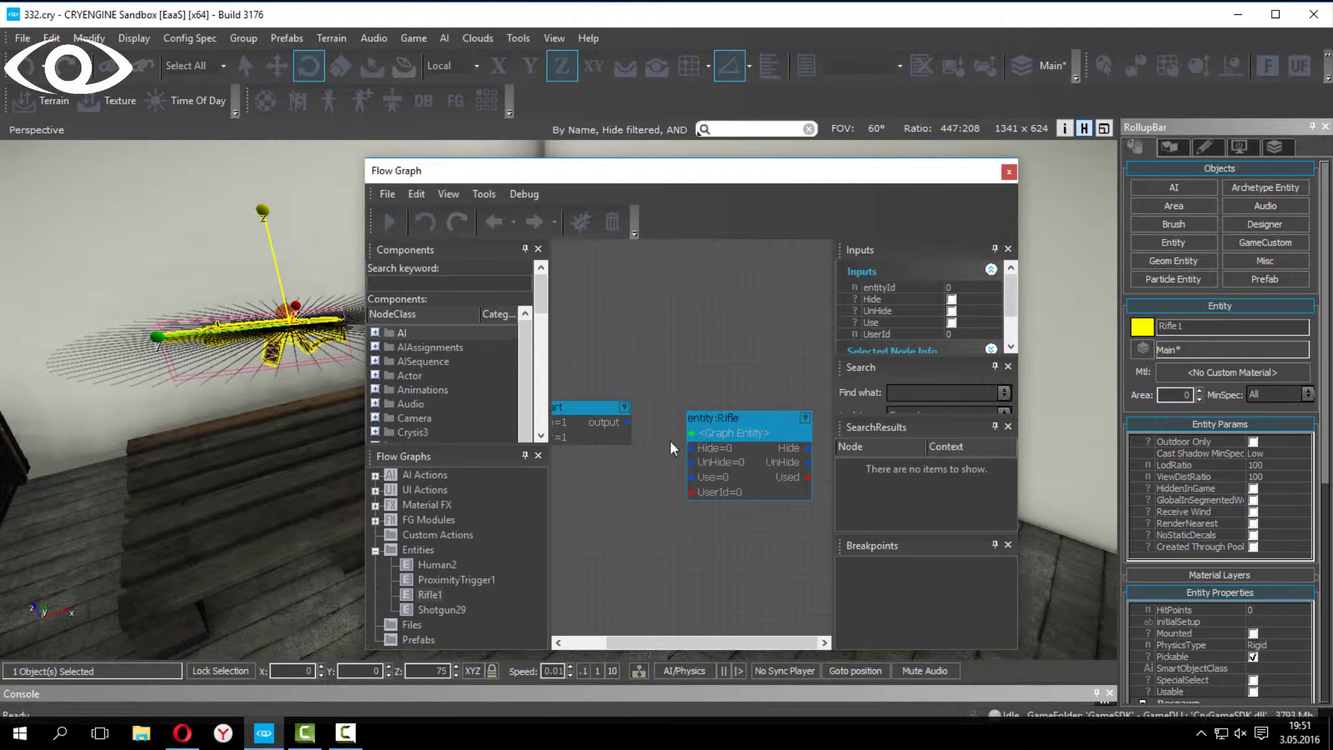
mouse_move(626, 422)
mouse_down()
mouse_move(712, 451)
mouse_move(672, 456)
mouse_up()
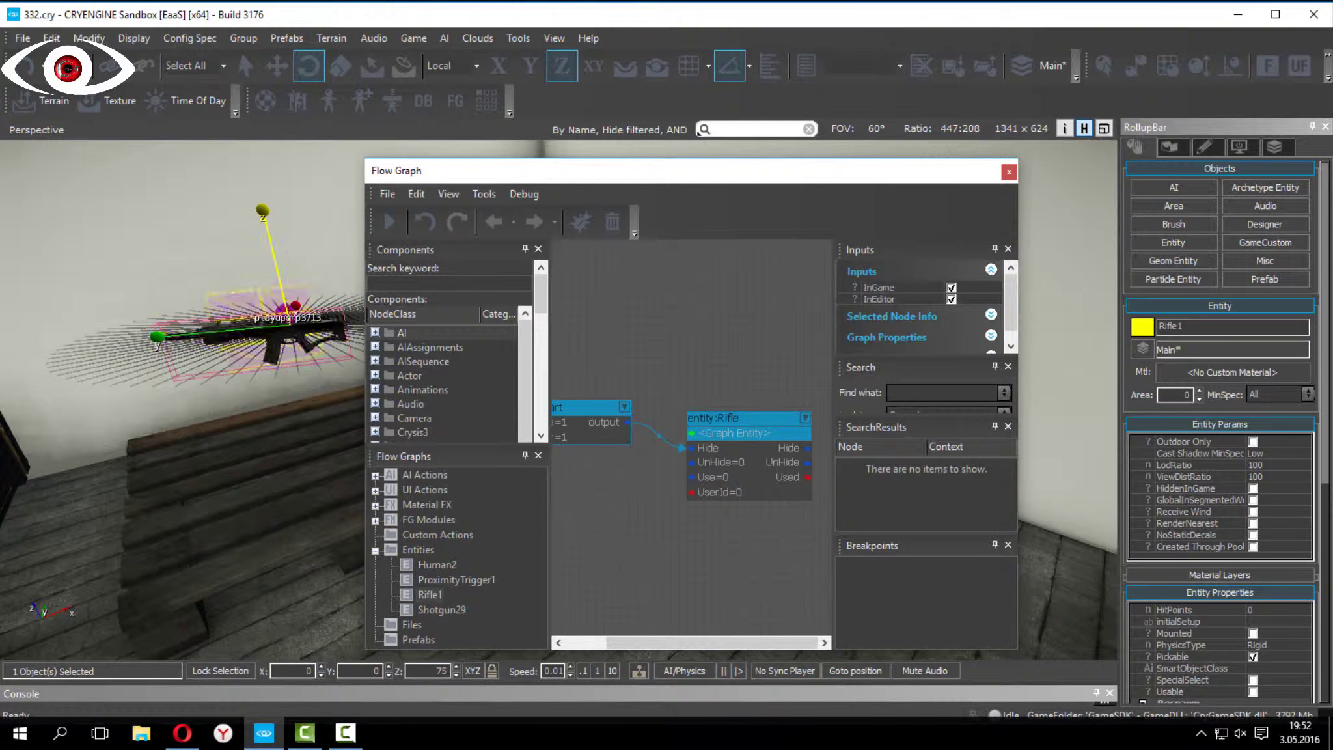
- Select the cloned Storage.Civil_Crate_Closed4 crate, add it to the rifle's flow graph as an entity node and position it above the other nodes
right_drag(273, 371, 256, 378)
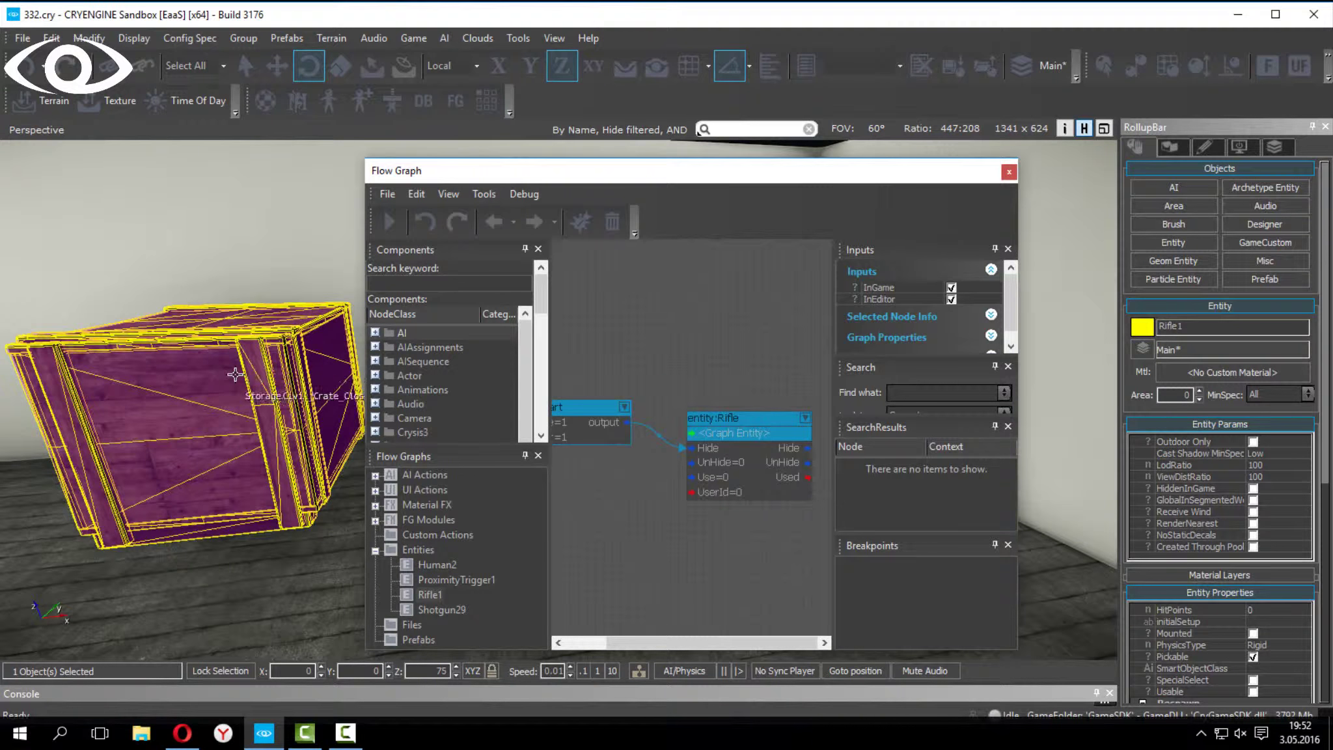
click(235, 374)
right_click(584, 310)
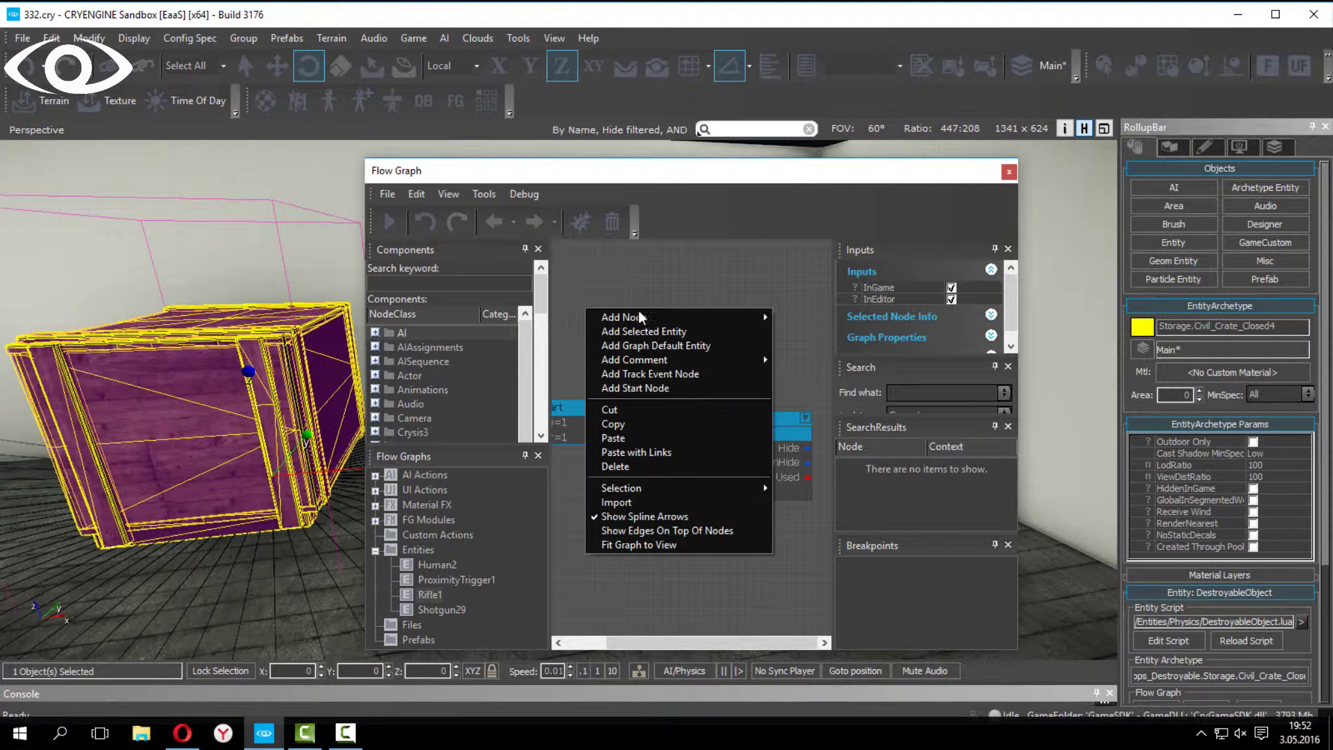
click(655, 389)
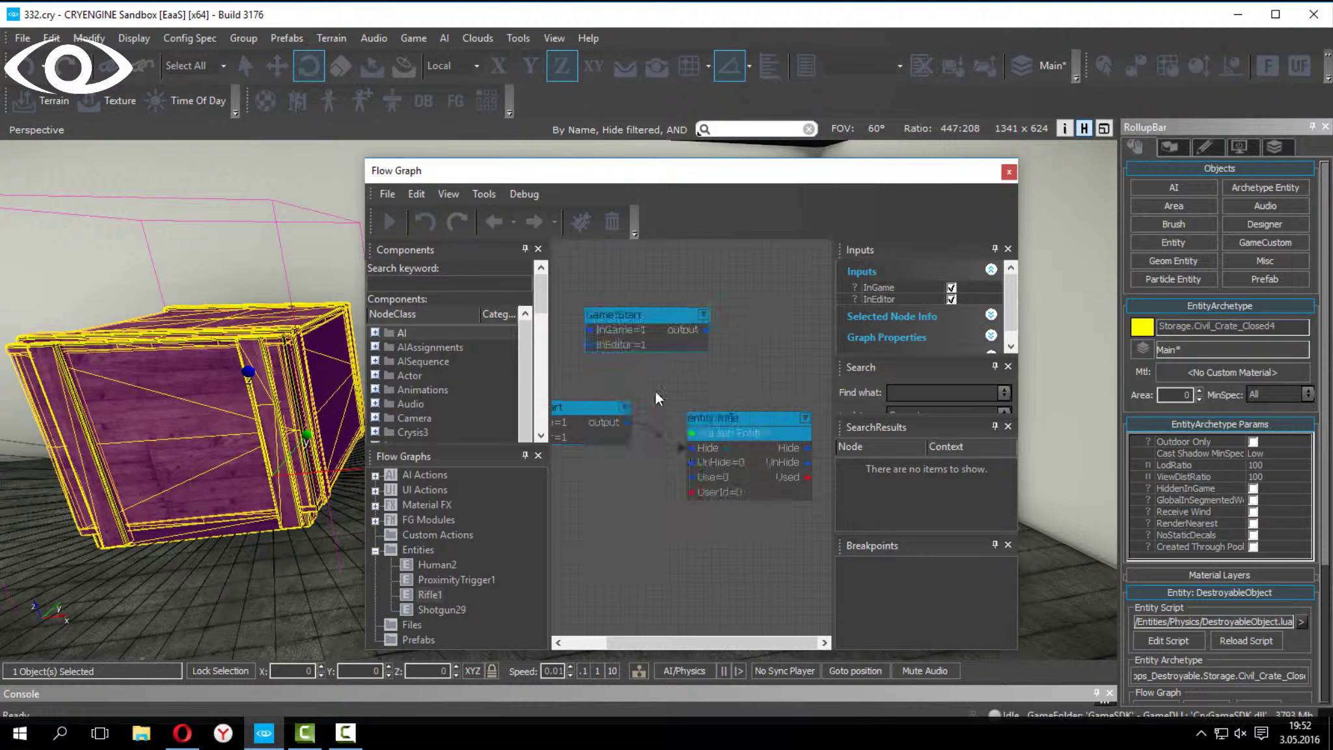
right_click(639, 317)
click(662, 338)
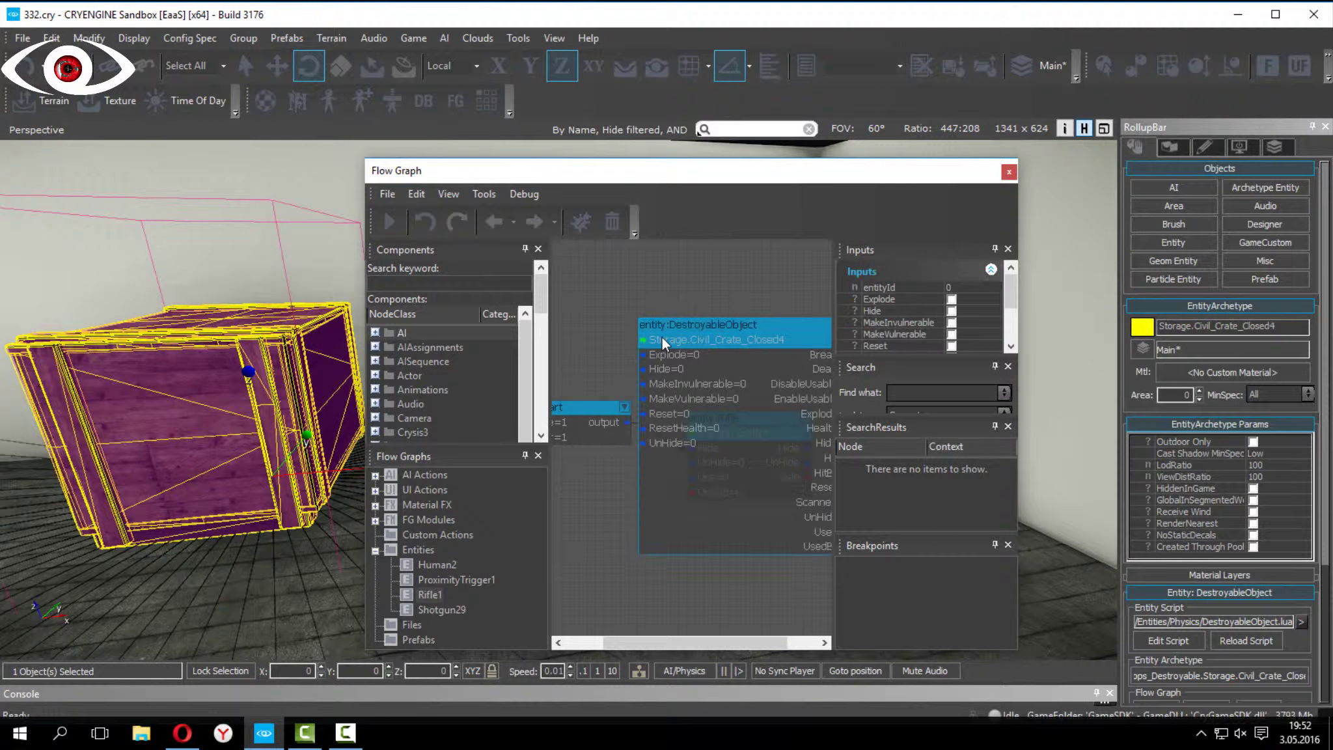
drag(670, 326, 496, 136)
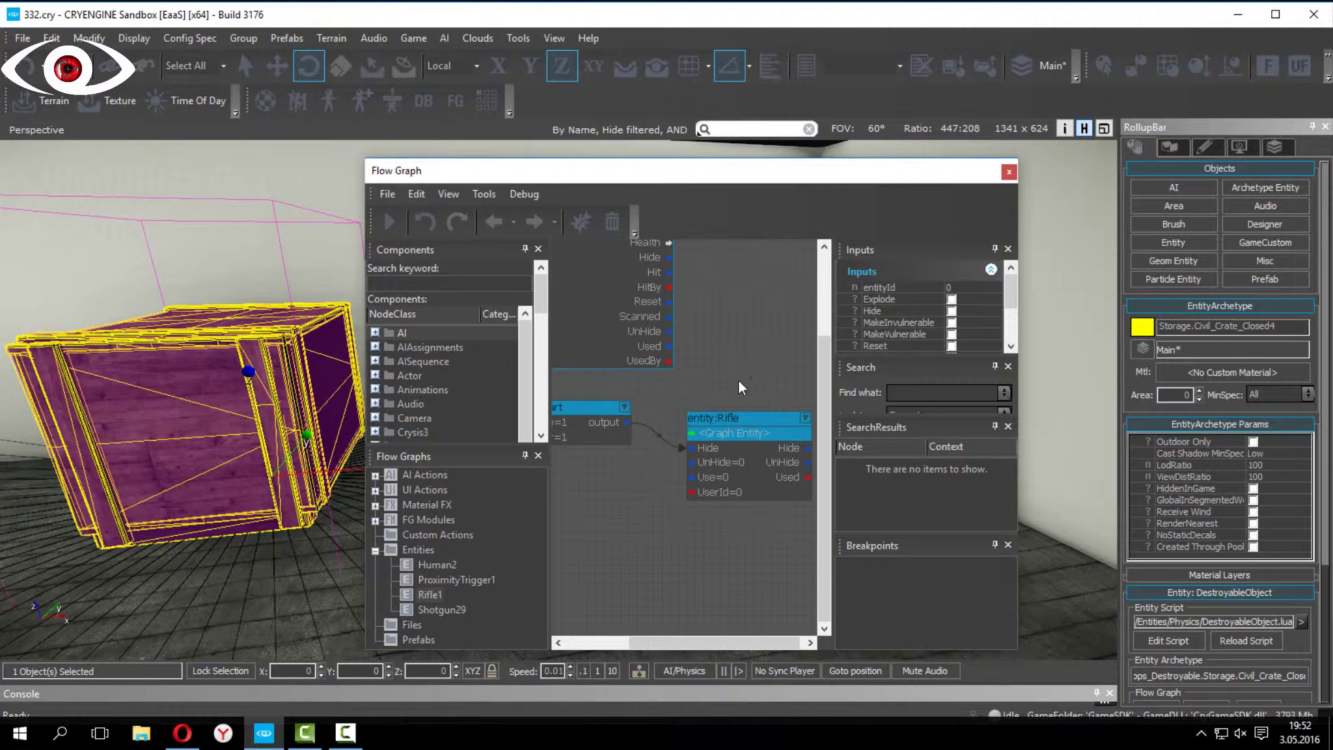
- Link the crate node's Dead output to the rifle node's UnHide input and close the Flow Graph editor
right_drag(639, 335, 641, 368)
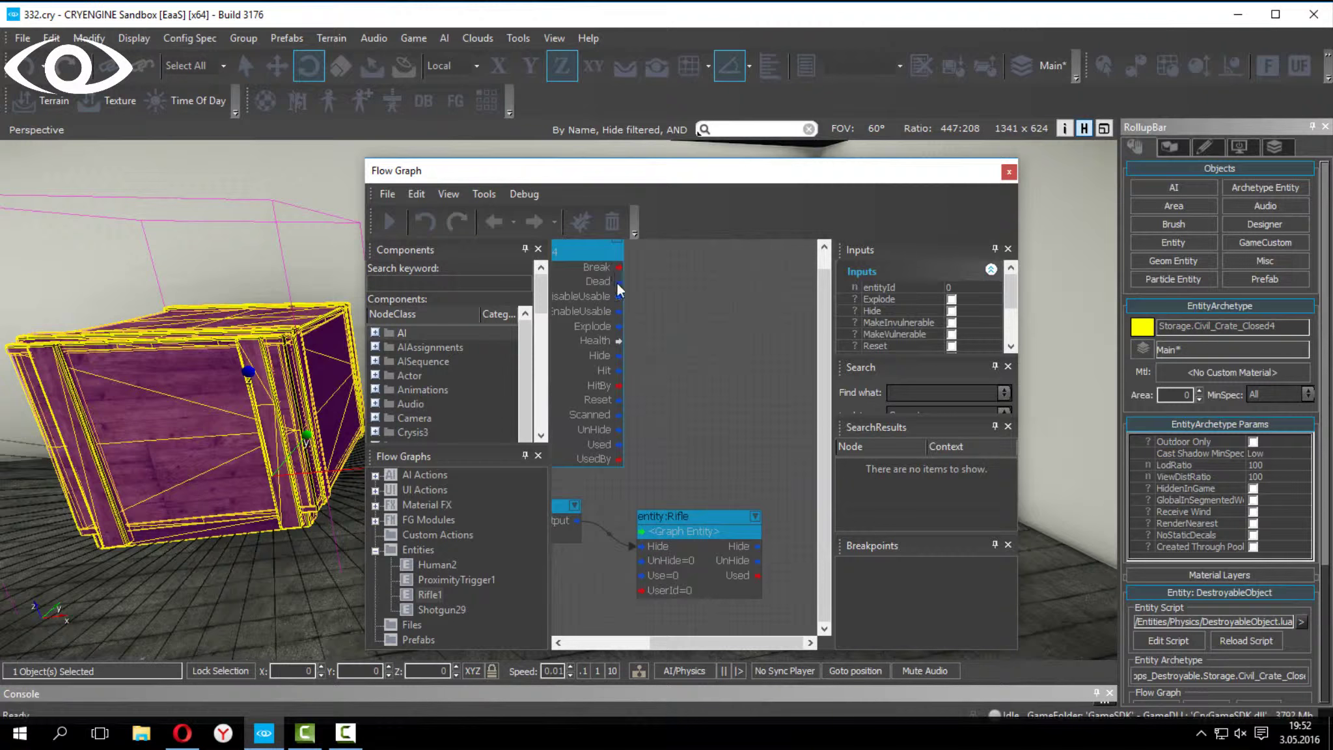
drag(613, 278, 681, 508)
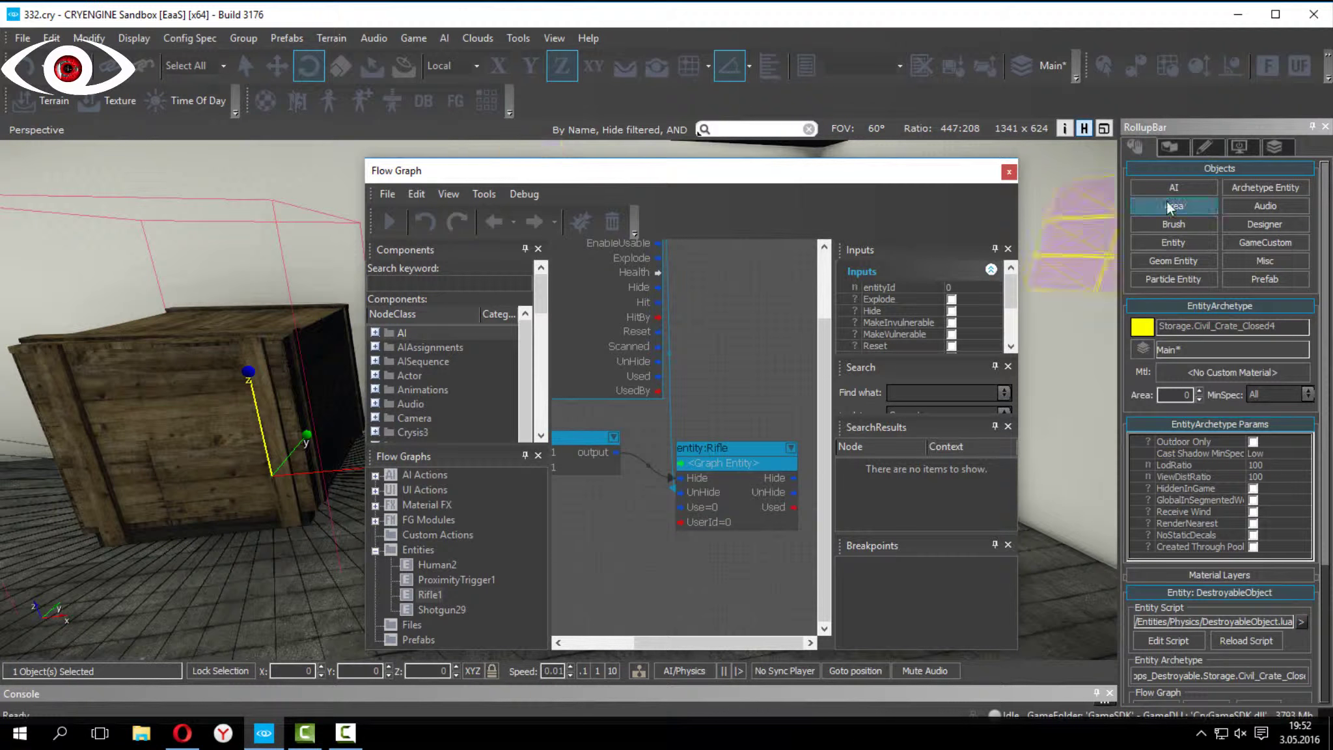
click(1008, 173)
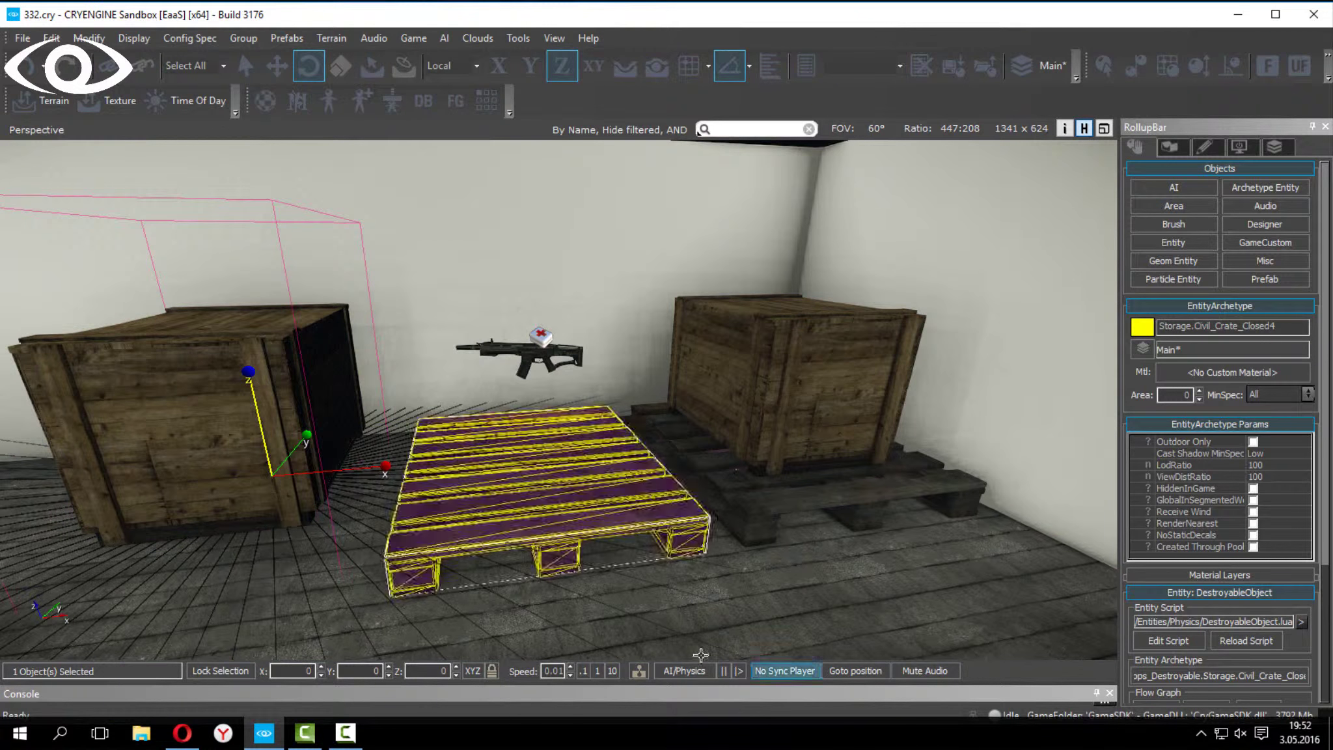
- With AI/Physics off, move the cloned crate along X onto the empty pallet around the rifle, to about X 862.54
click(688, 673)
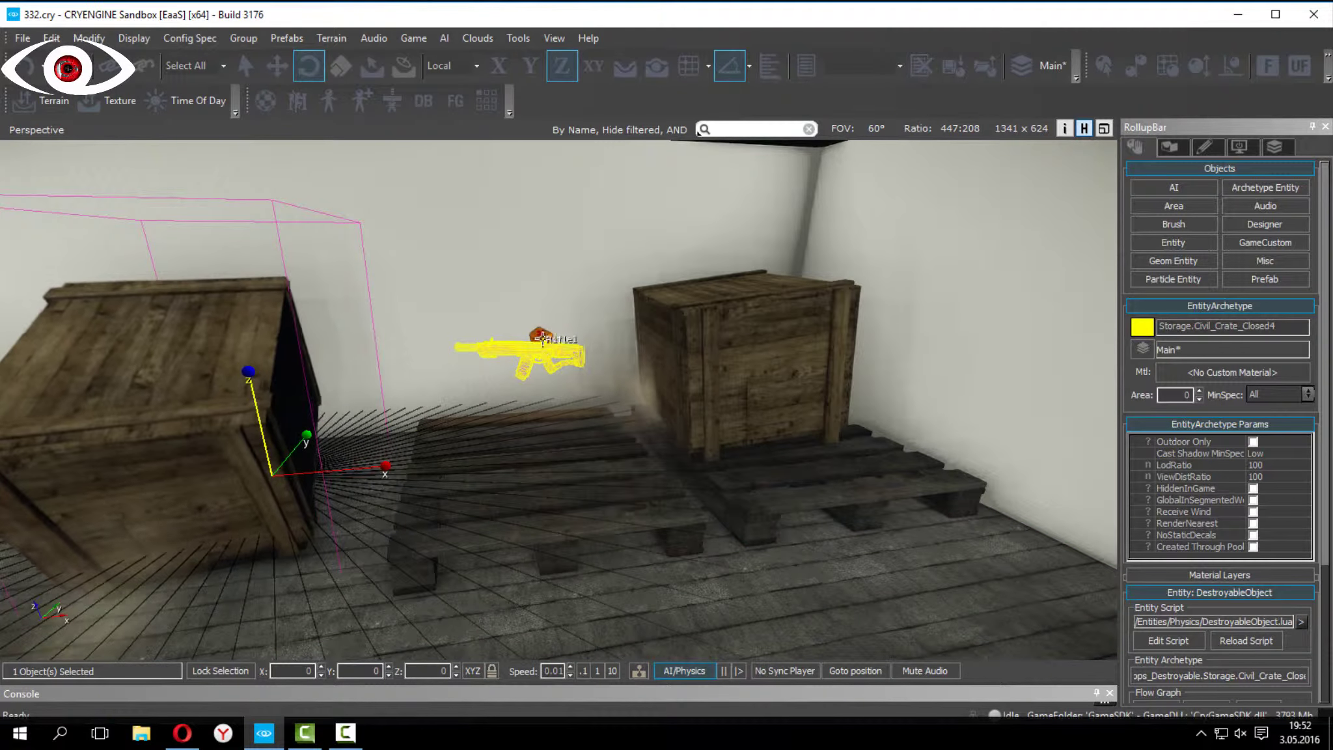
click(677, 671)
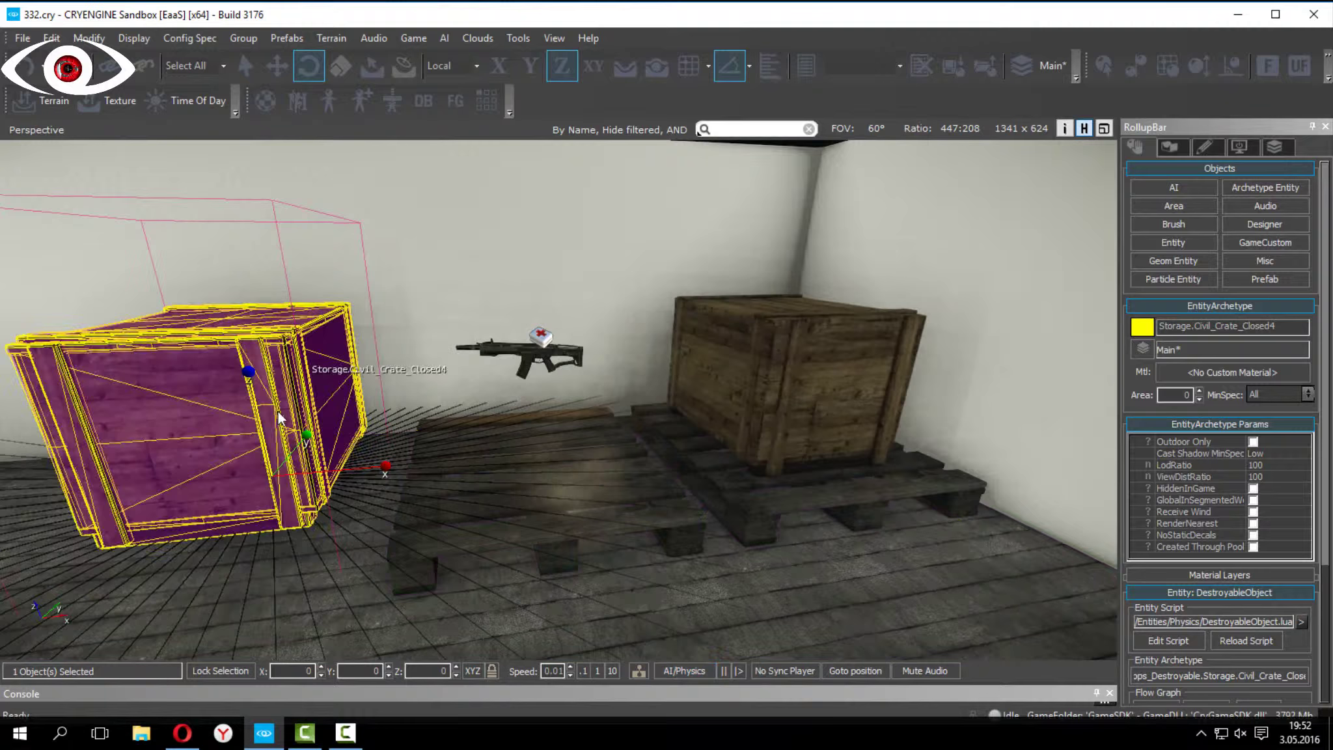
click(278, 65)
drag(423, 471, 686, 452)
- Run the AI/Physics simulation and inspect the rifle's placement inside the crate, selecting first the rifle and then the crate
click(683, 671)
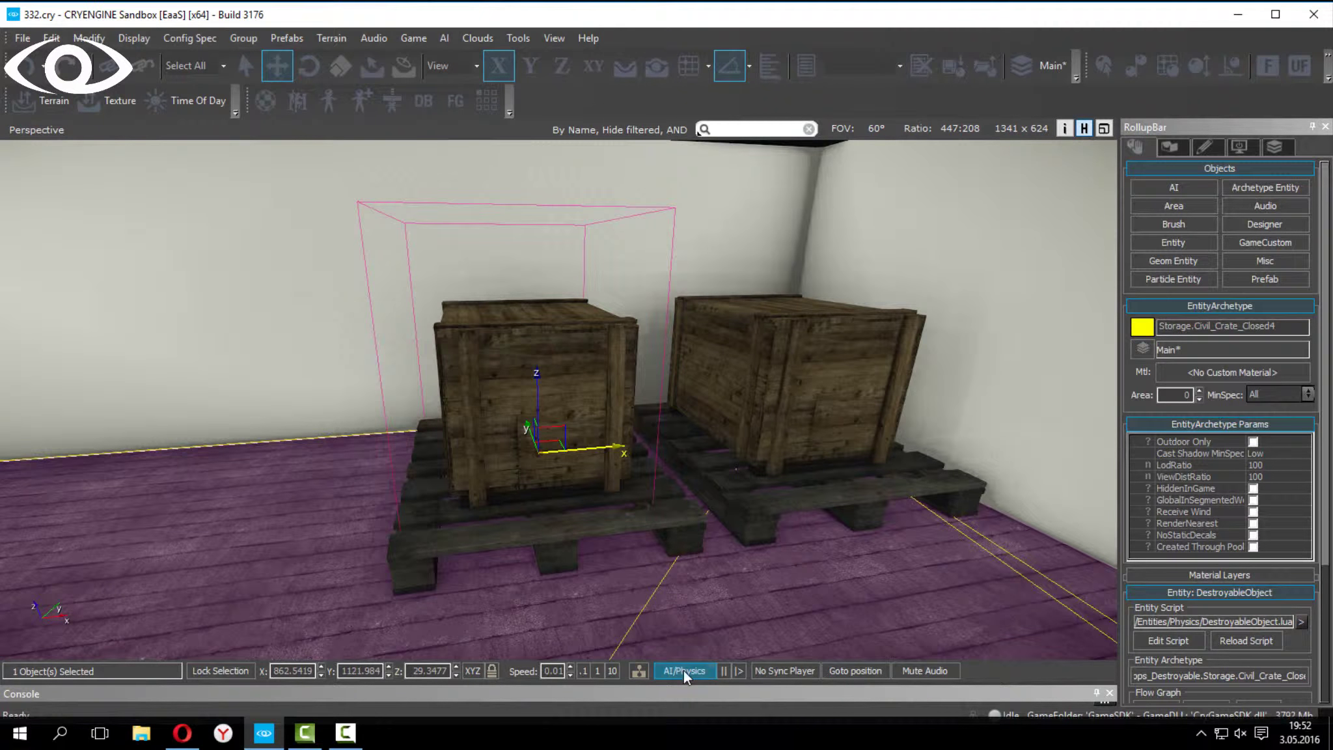
key(w)
right_drag(594, 433, 553, 449)
key(w)
key(s)
right_drag(483, 416, 483, 431)
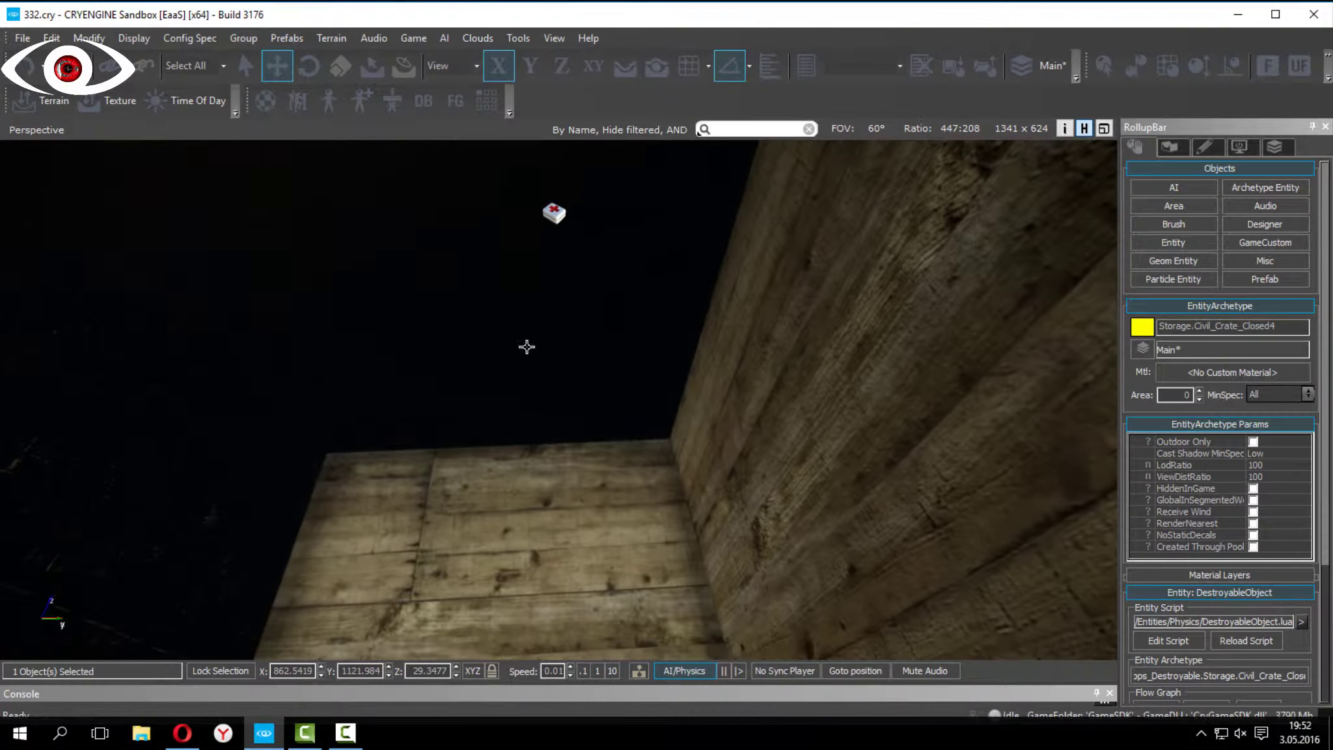
click(561, 207)
key(s)
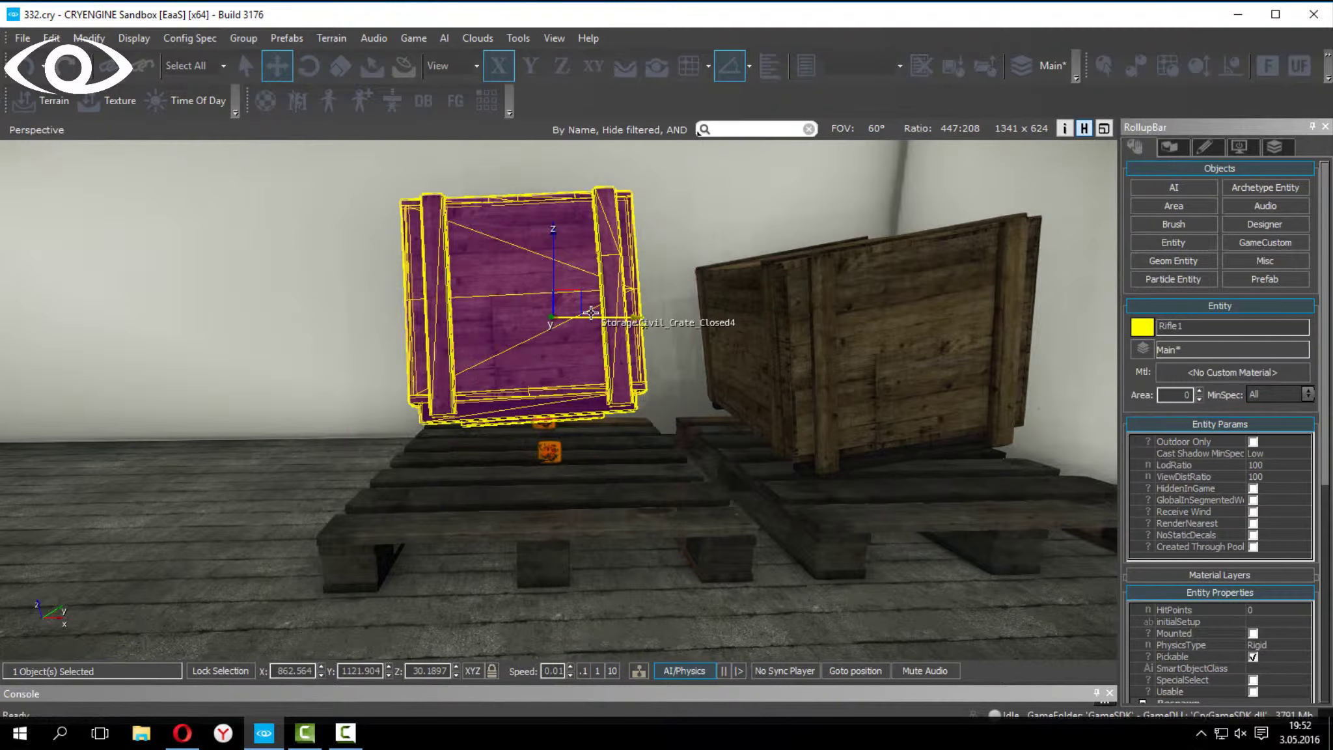
click(590, 312)
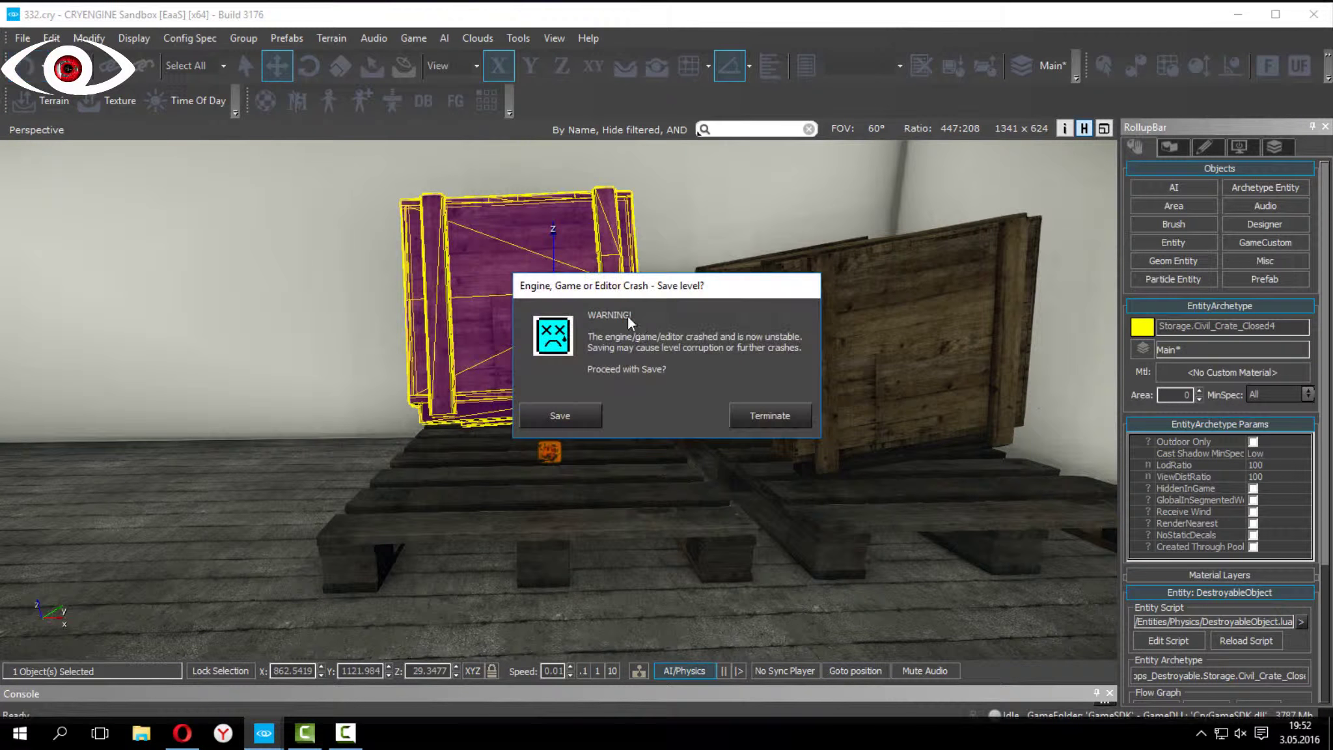
- Save the level from the crash warning, terminate the editor and cancel the Windows problem search
click(586, 423)
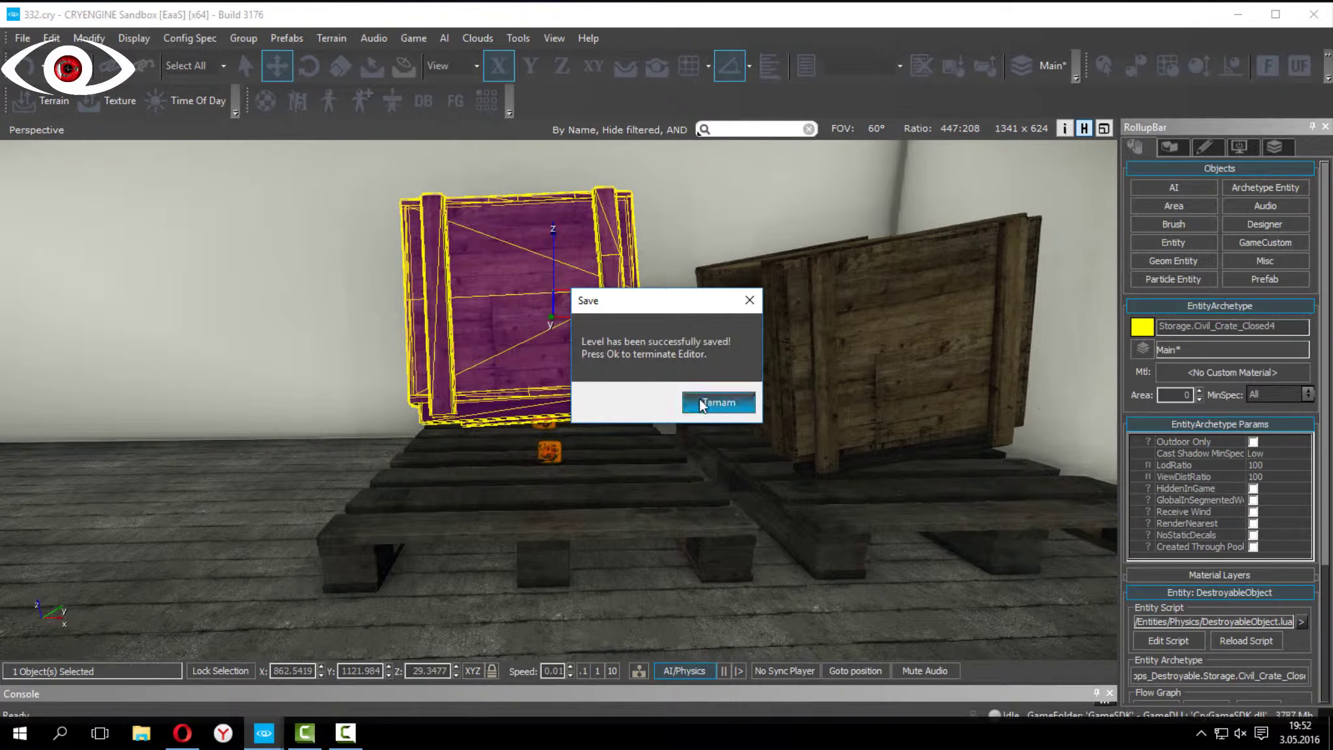
click(699, 401)
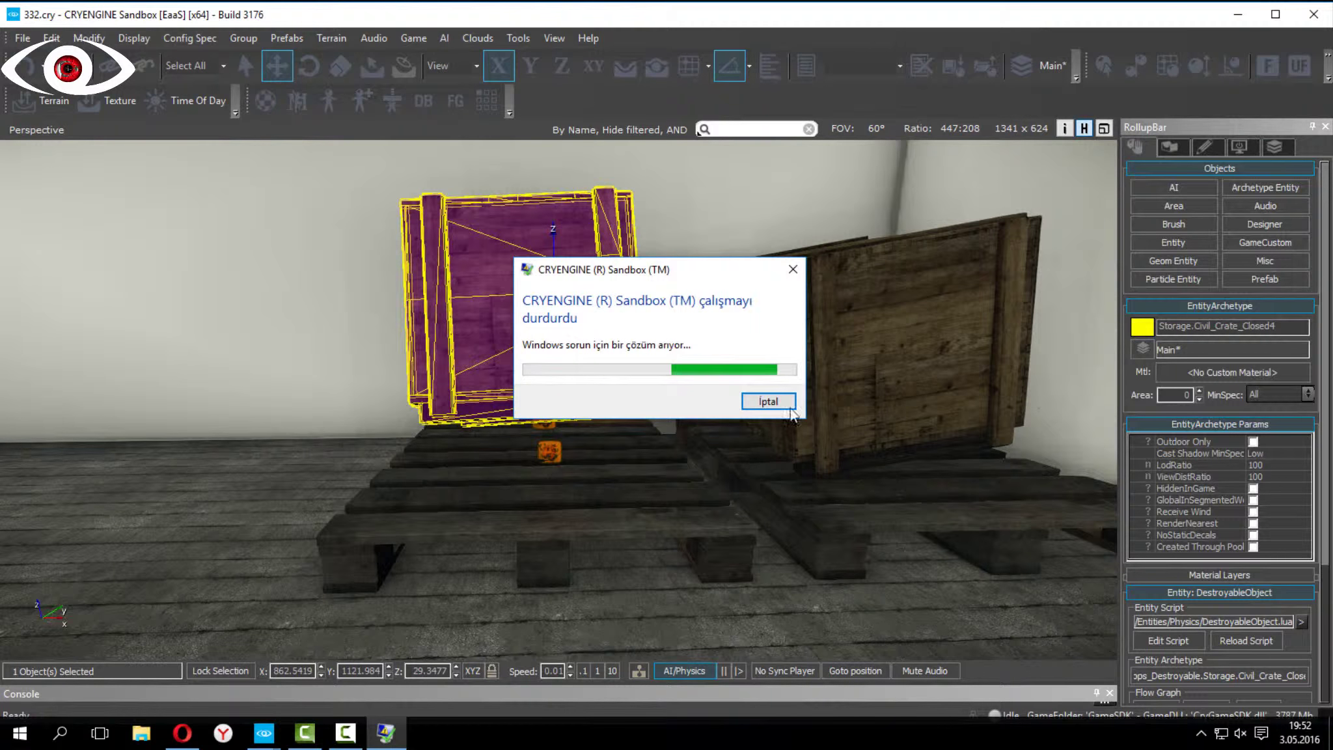
click(775, 401)
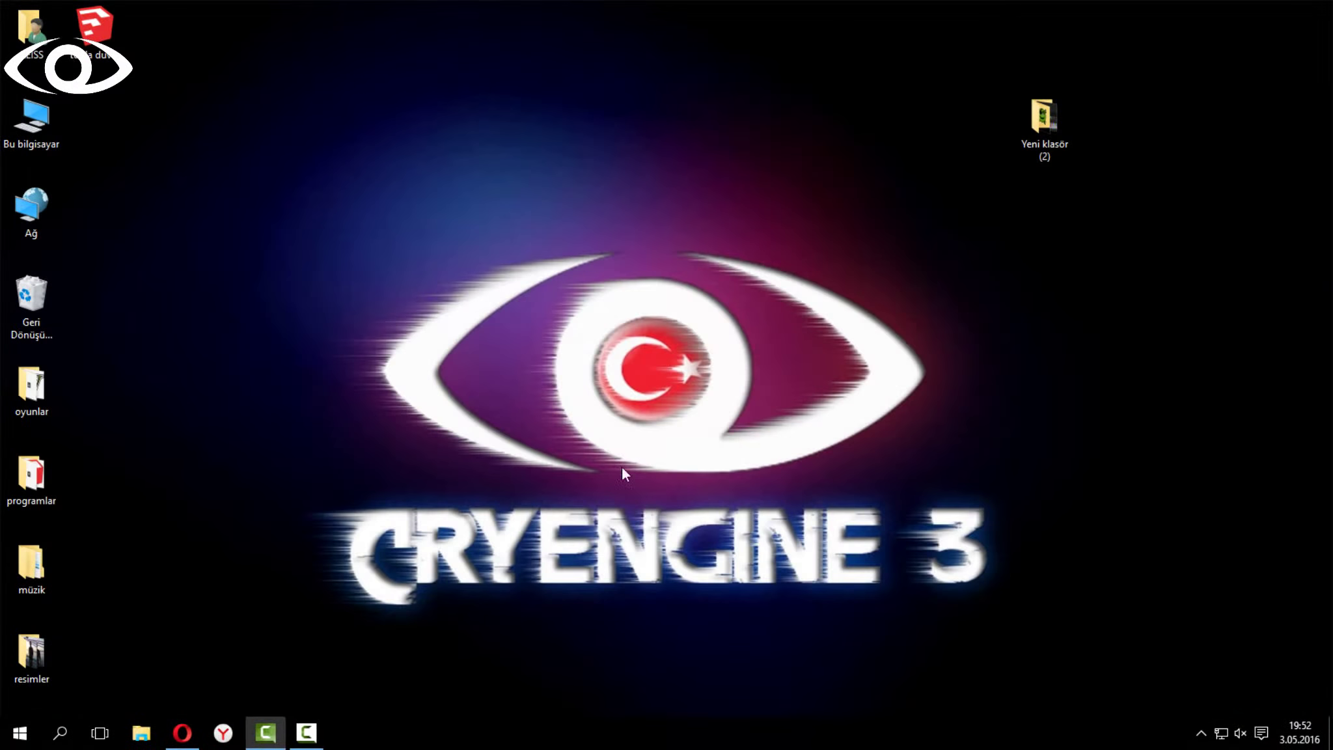
- Restart CRYENGINE Sandbox from the desktop's programlar folder, close the folder and reopen the most recent level
double_click(45, 492)
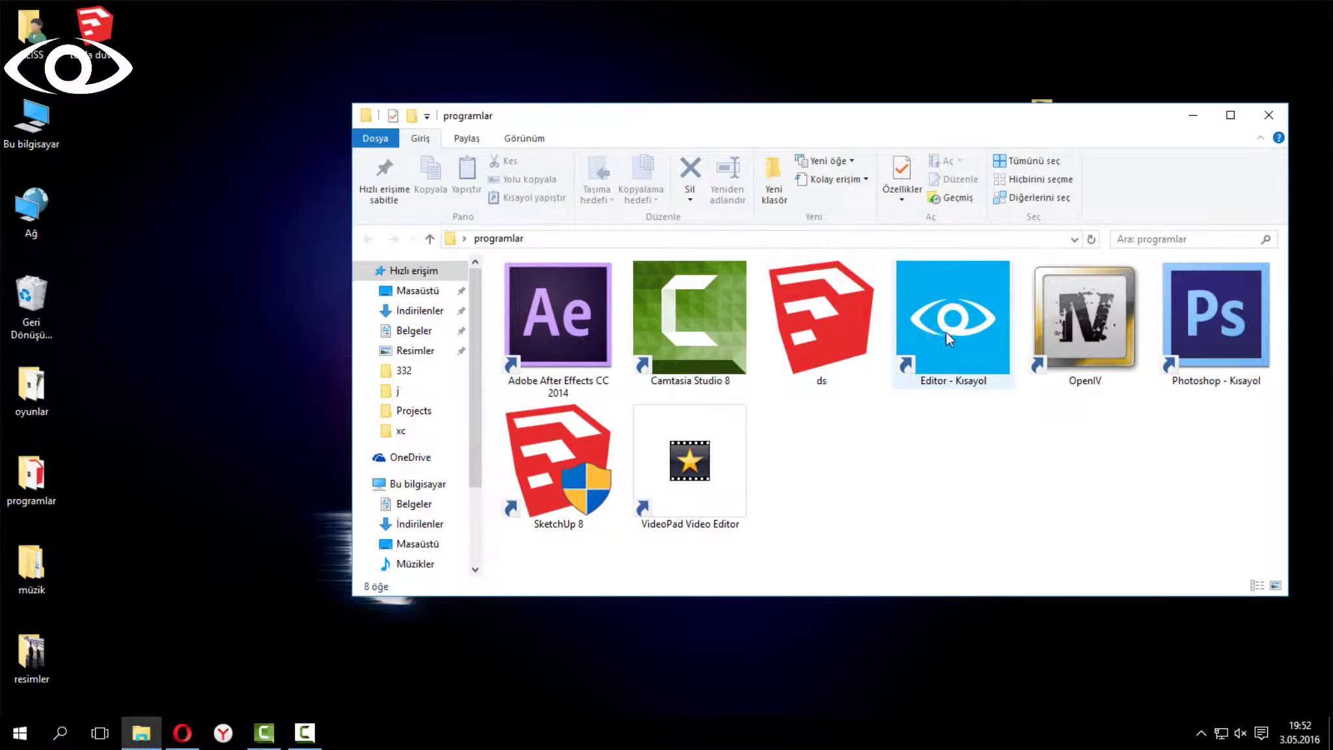
double_click(929, 366)
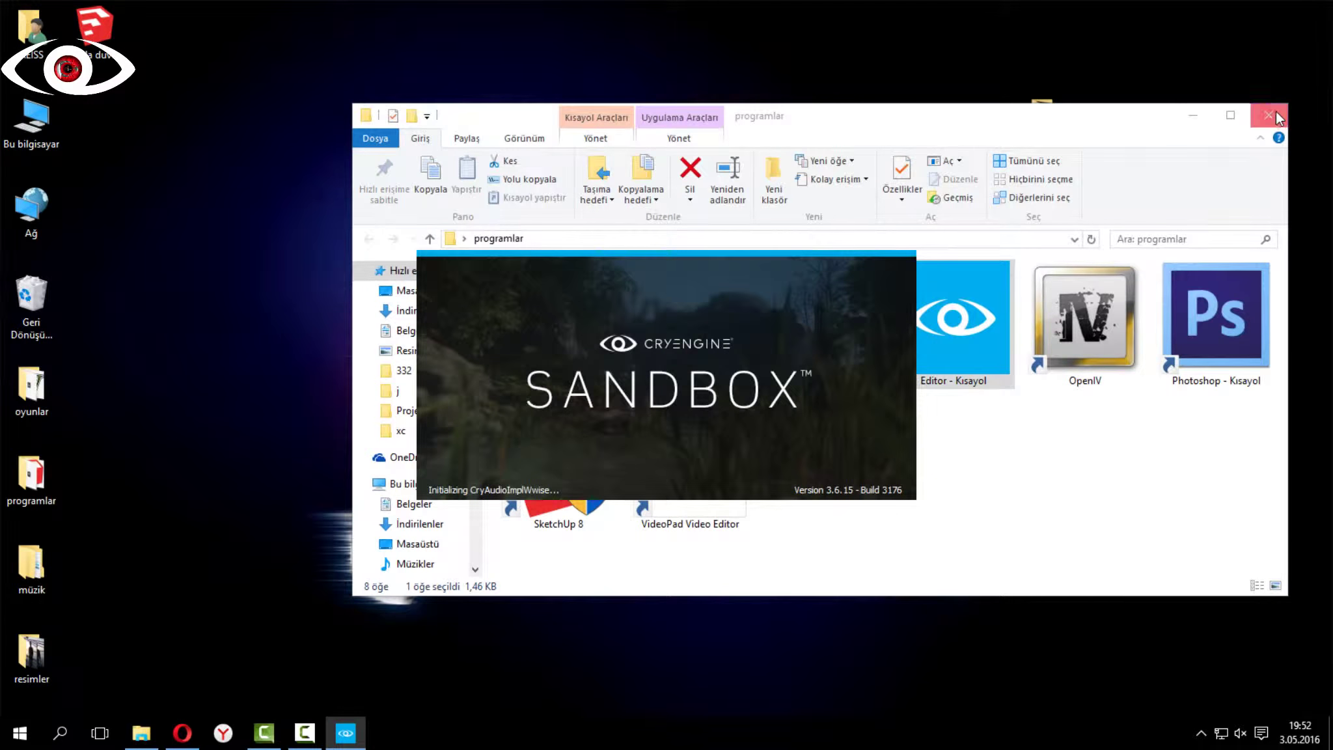
click(1269, 115)
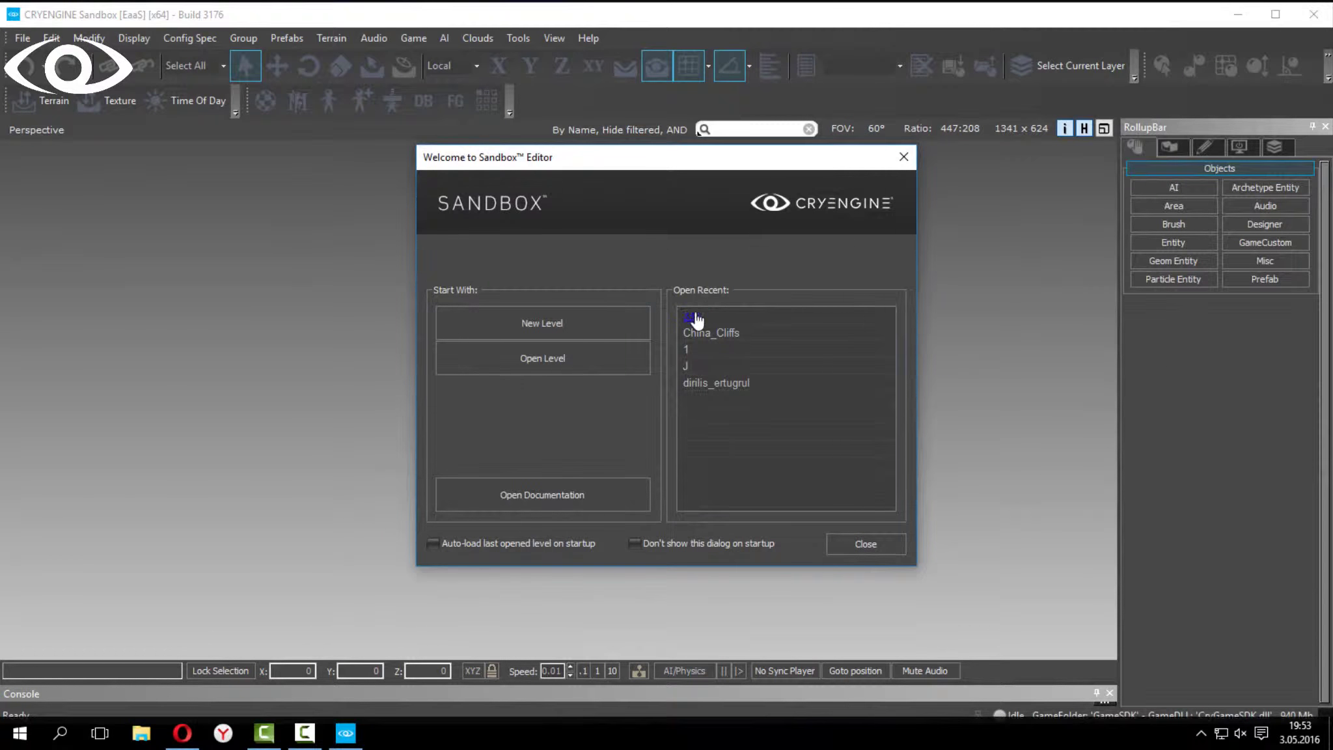
double_click(691, 318)
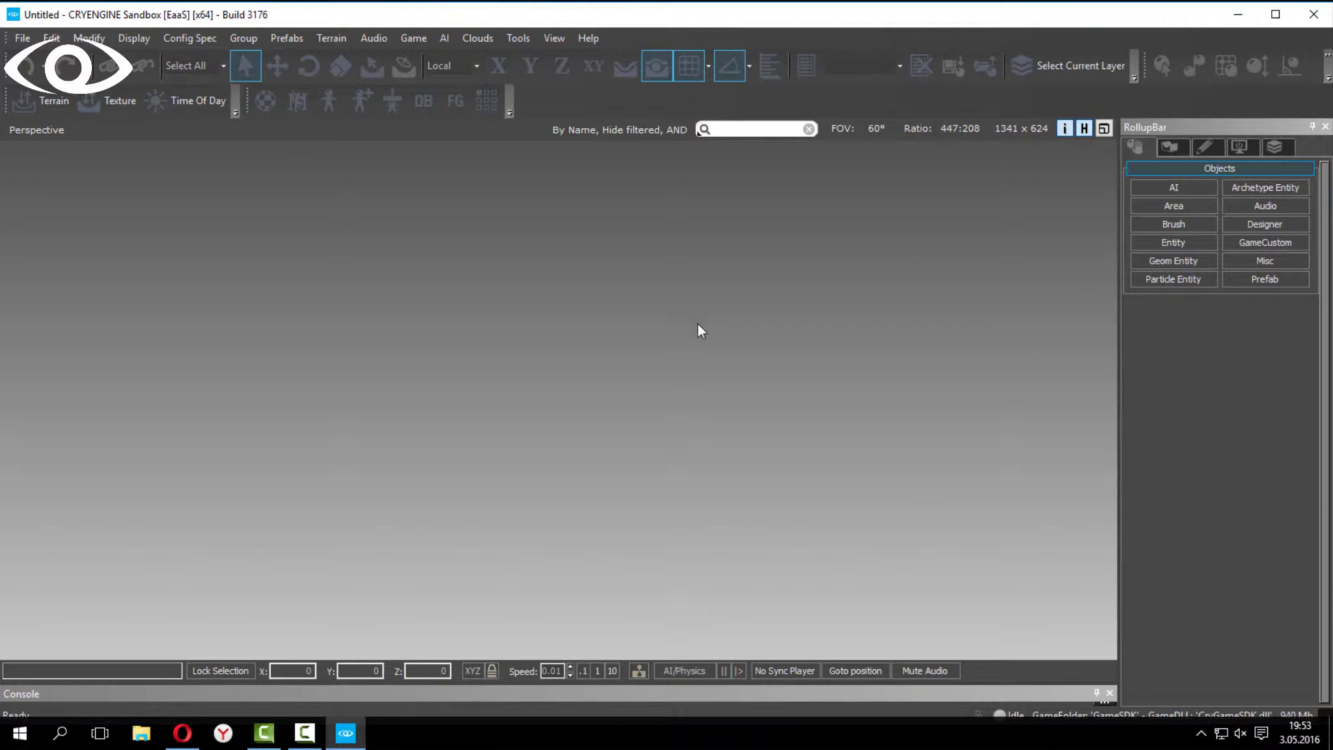
- Switch to the Opera browser, look through the YouTube channel and its related CRYENGINE 3 DERSLERİ channel, and return to CRYENGINE Sandbox
click(185, 731)
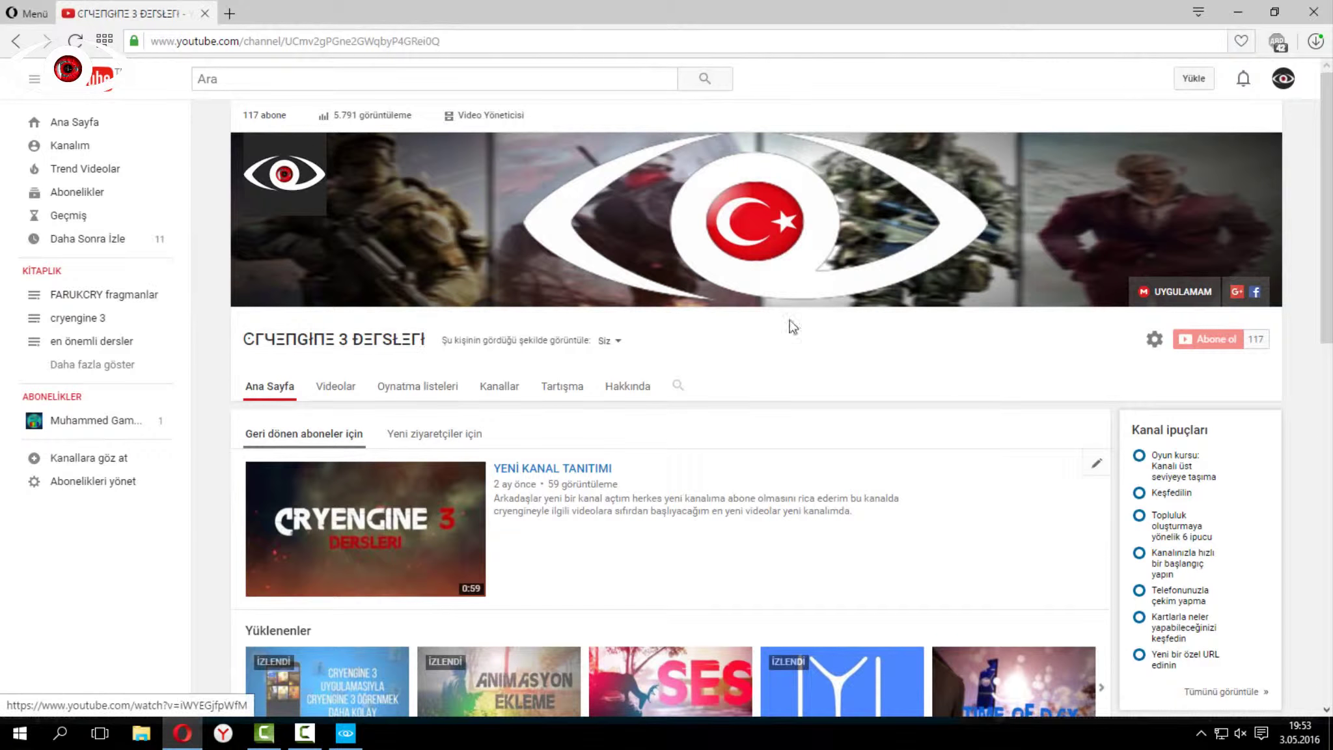
scroll(1100, 394, down, 3)
scroll(1110, 407, down, 2)
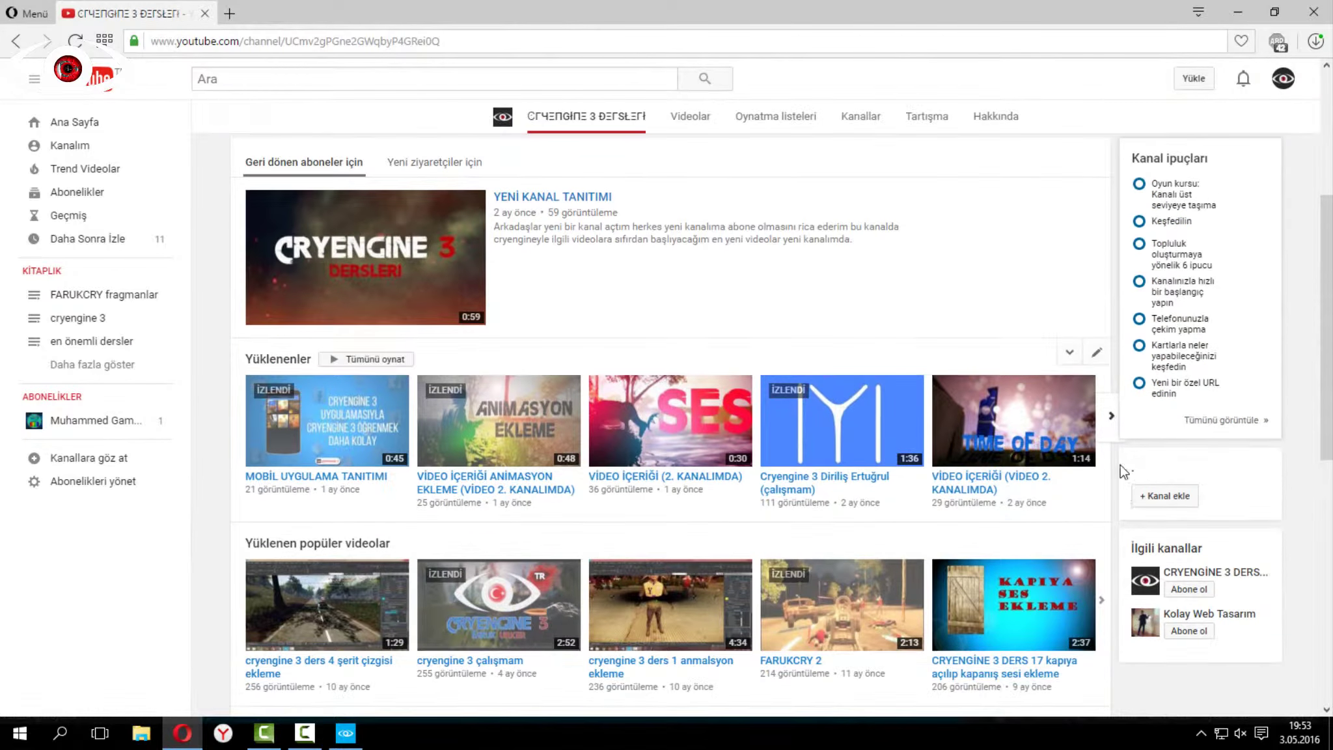
click(1152, 593)
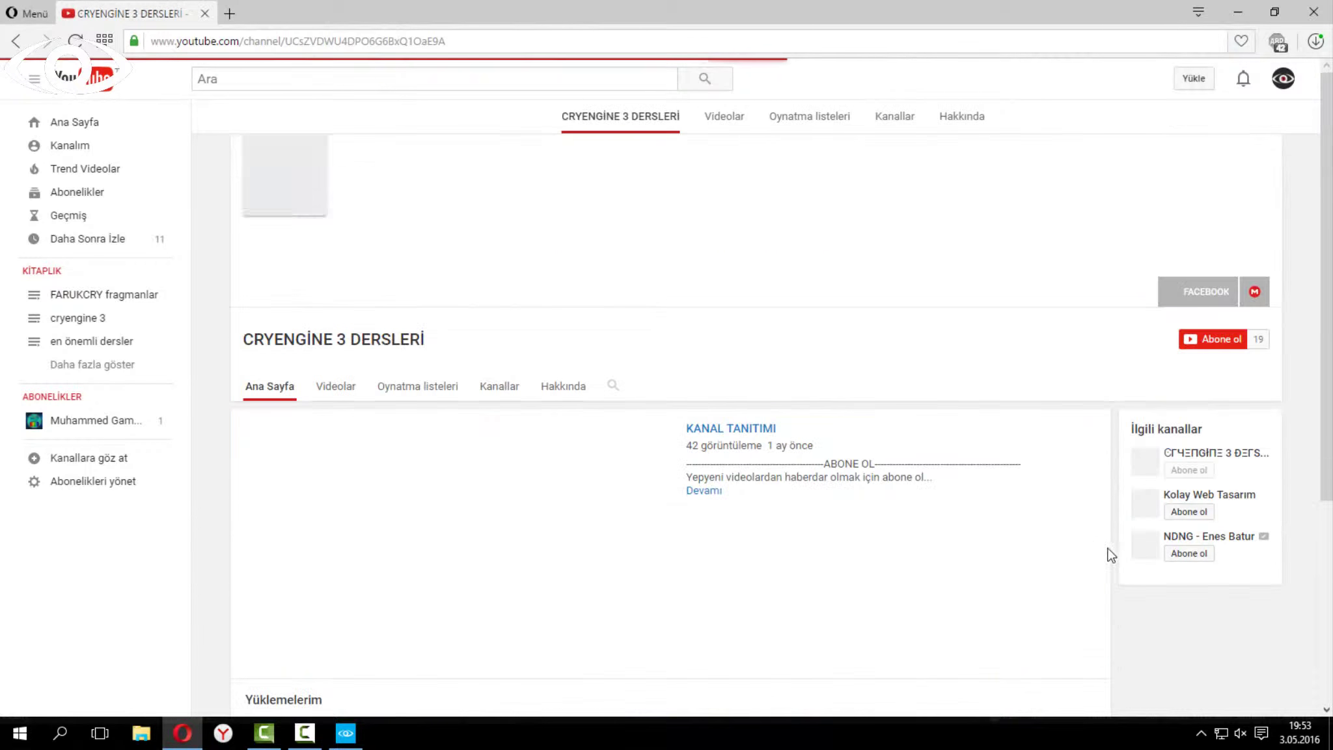
scroll(537, 391, down, 2)
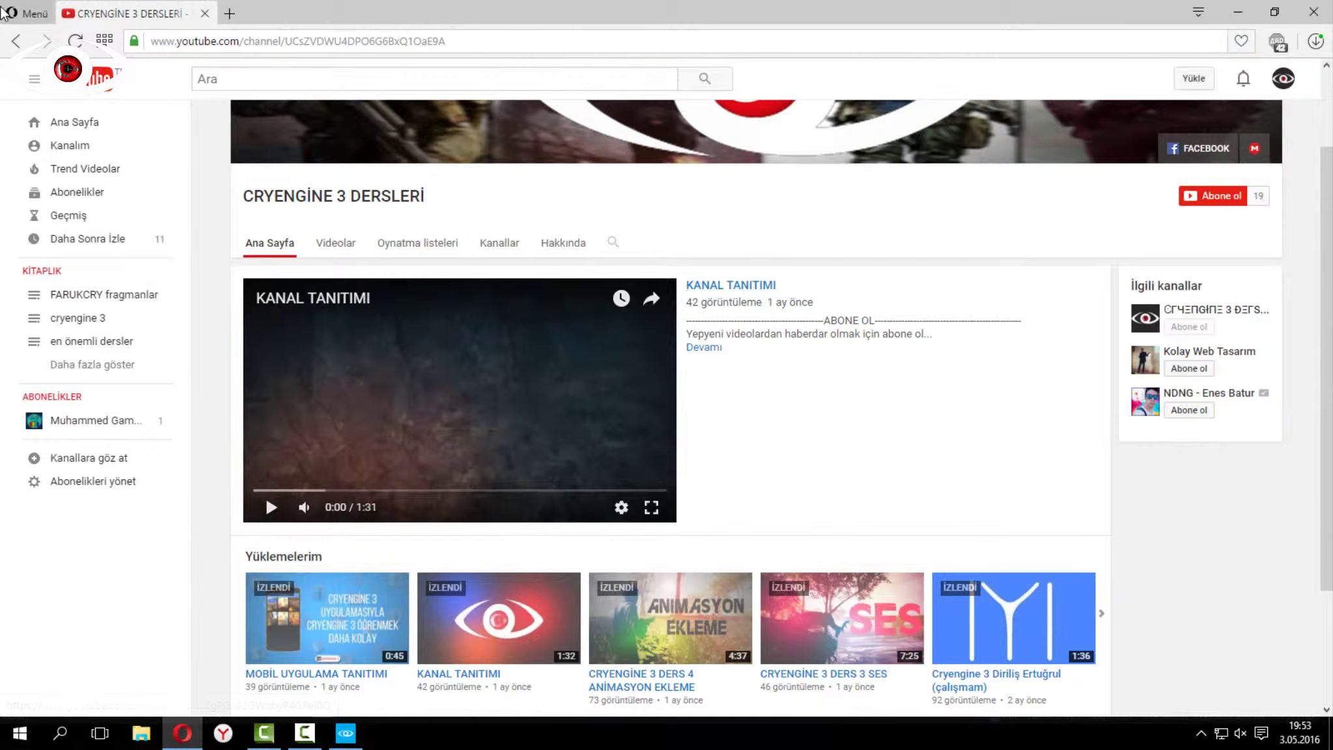
click(12, 41)
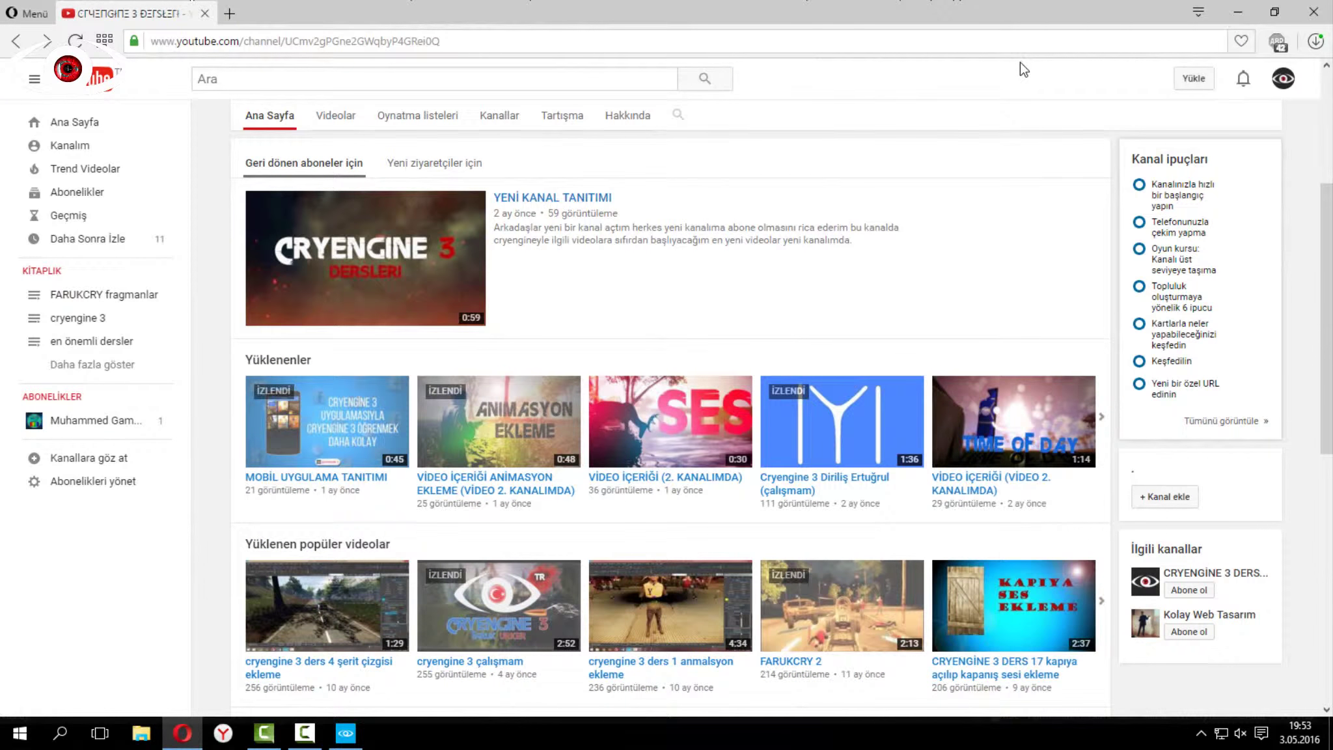
click(1238, 13)
click(483, 13)
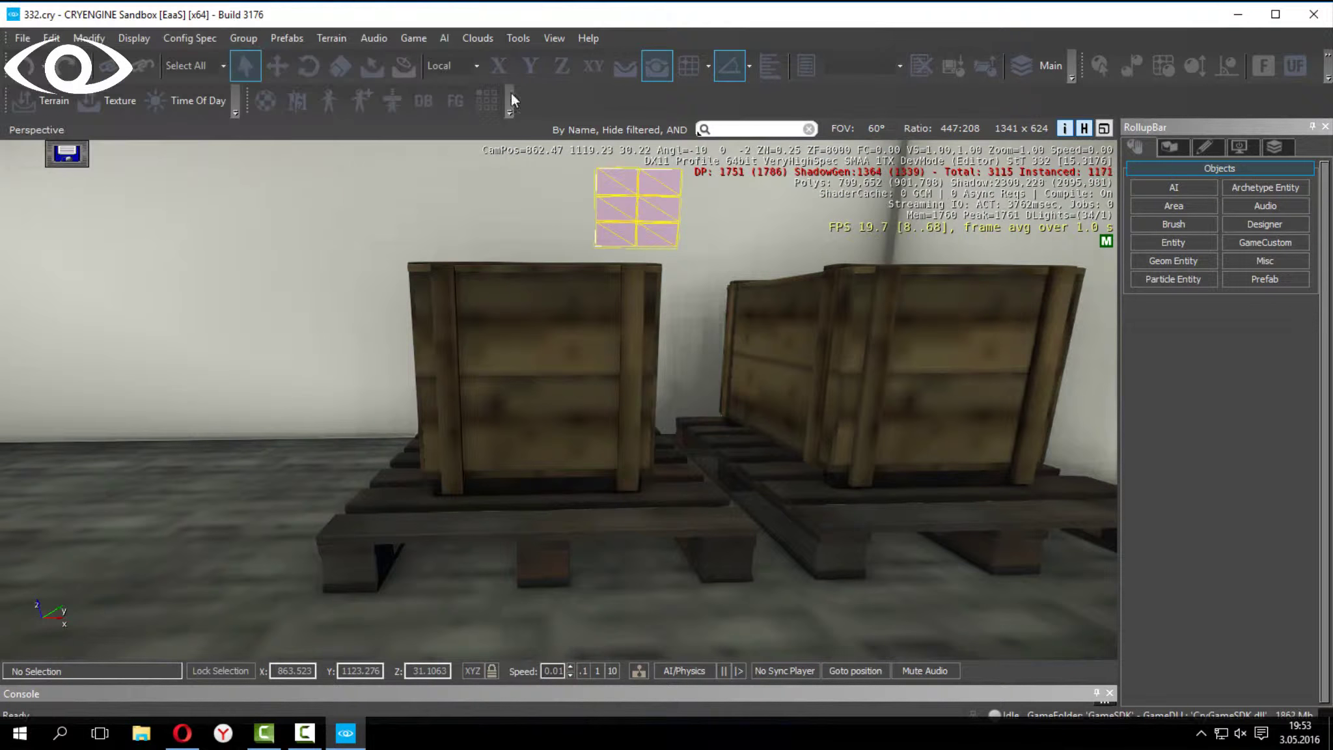
- Select the crate Storage.Civil_Crate_Closed4, start game mode and back away to face both crates
right_drag(605, 376, 555, 410)
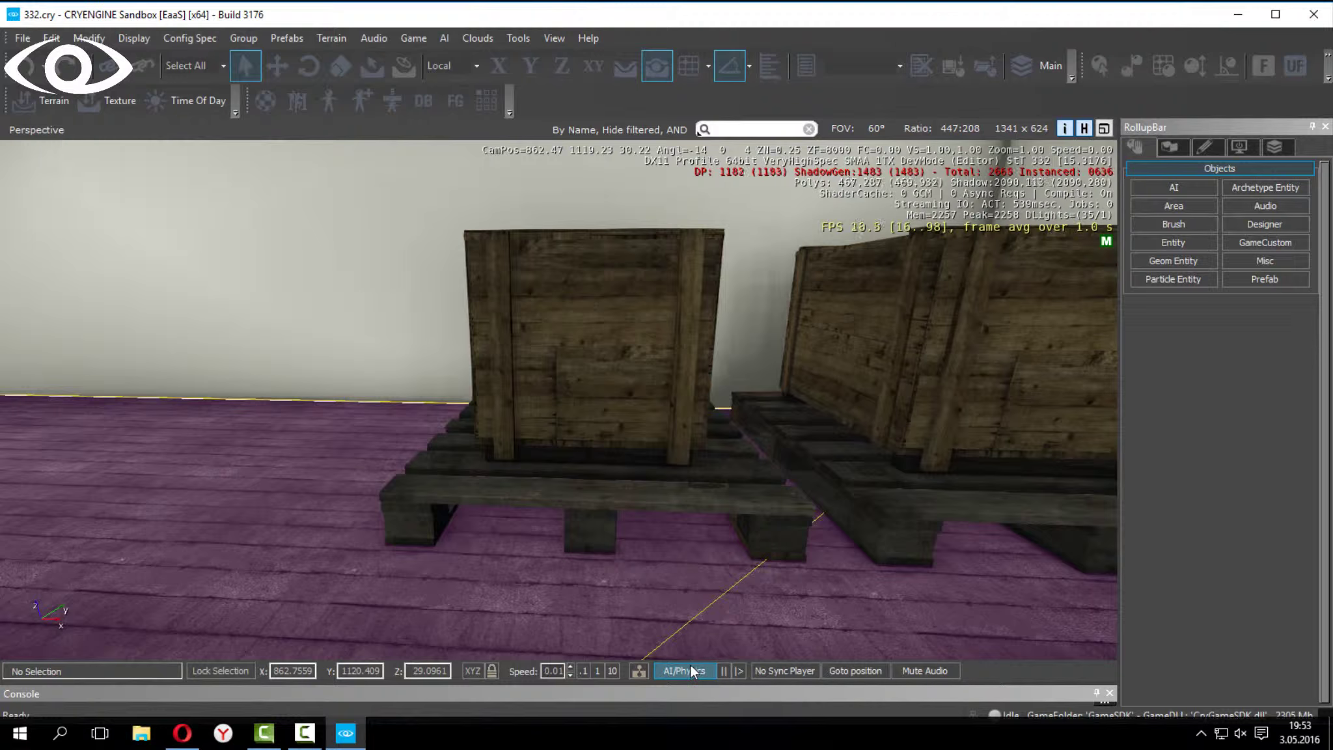
click(619, 381)
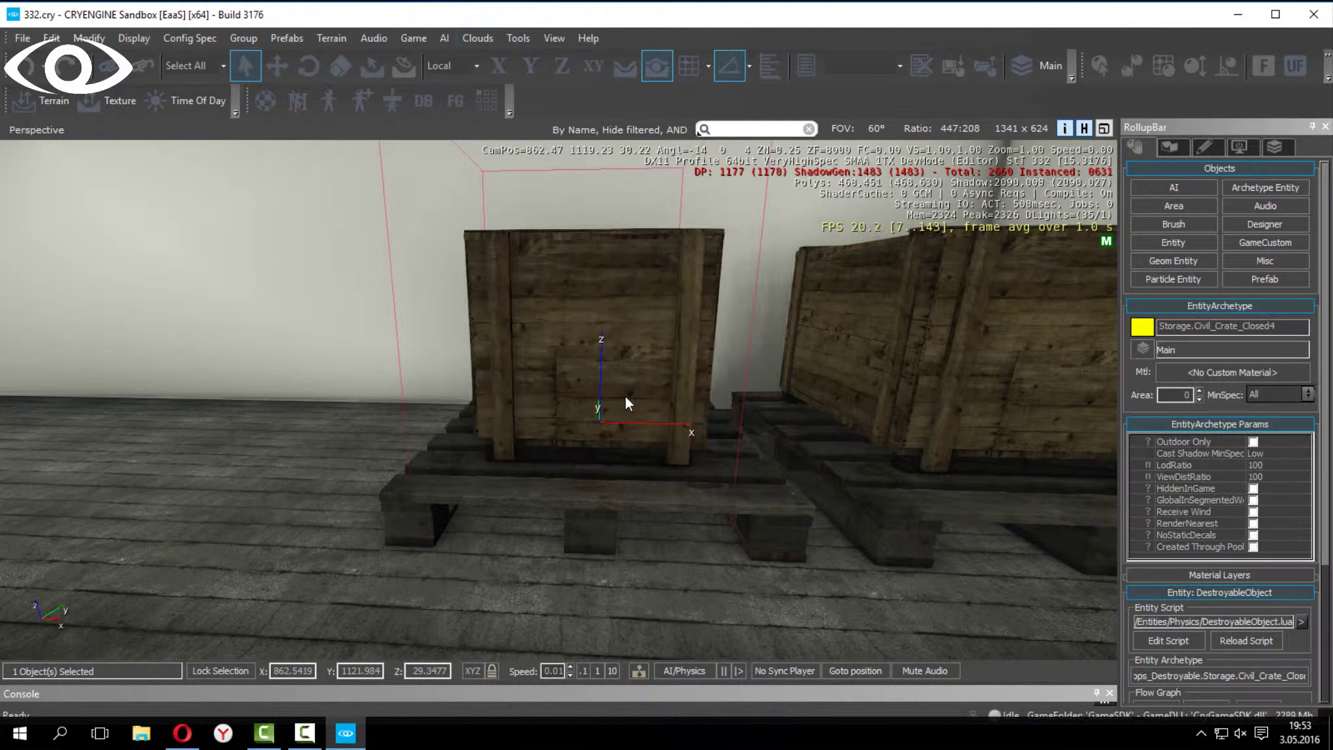
click(413, 38)
click(427, 56)
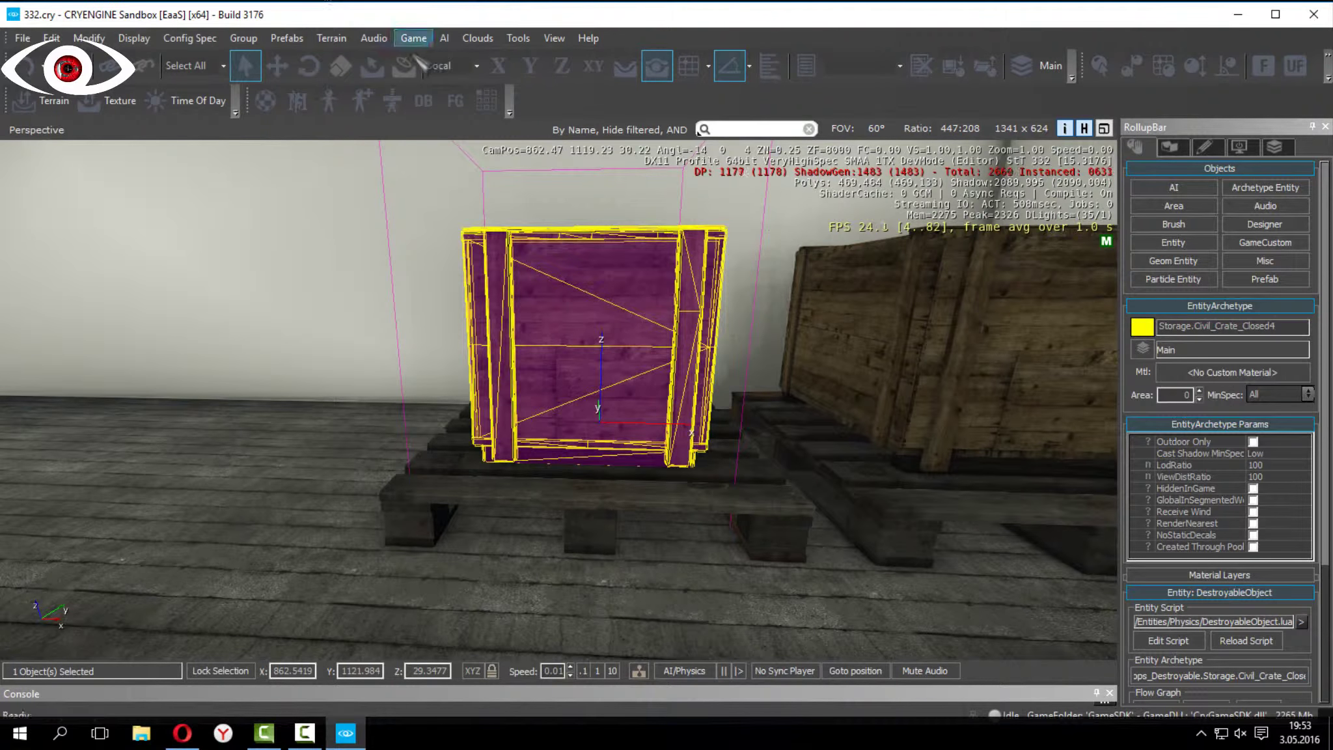
key(s)
key(d)
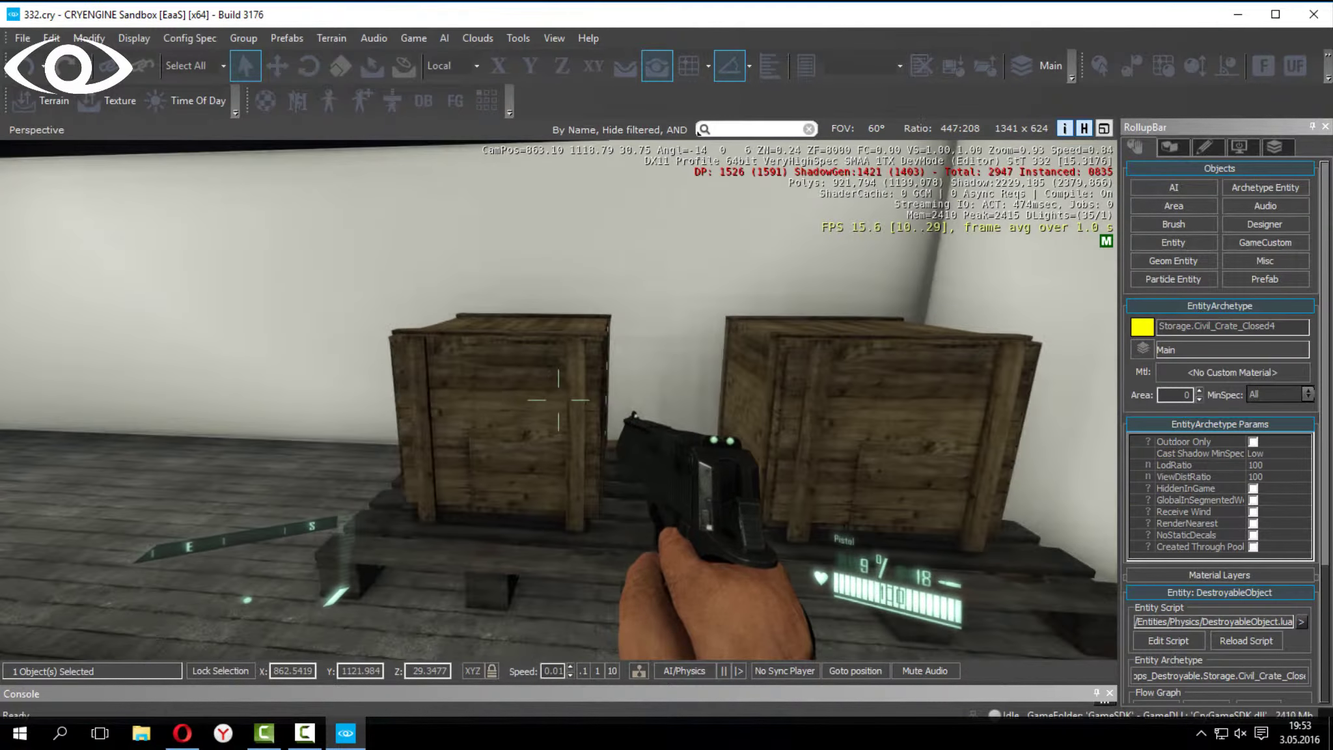
- Shoot the Storage.Civil_Crate_Closed4 crate with the pistol until it breaks apart
click(558, 399)
click(558, 400)
click(558, 400)
click(558, 399)
click(558, 399)
click(558, 400)
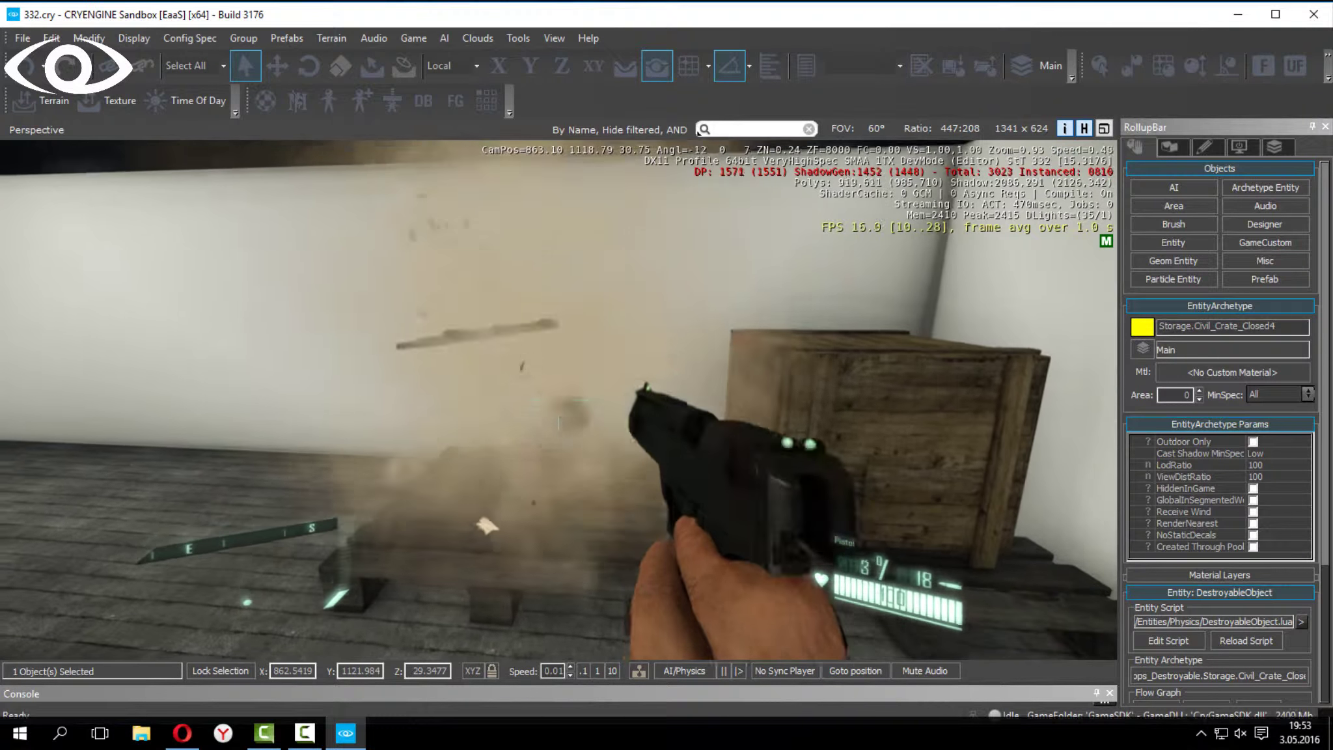
click(557, 400)
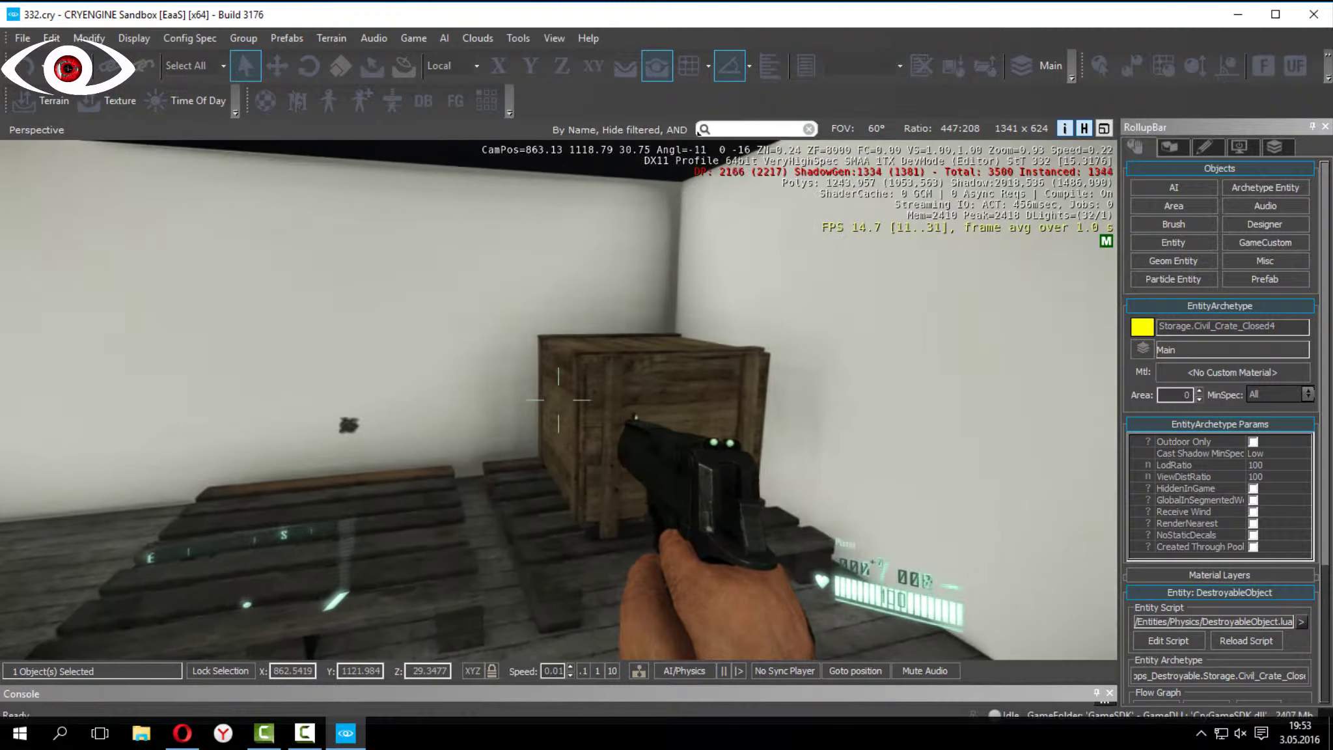
- Break the corner crate with the shotgun, walk up to the weapons on its pallet and leave game mode
scroll(559, 400, down, 2)
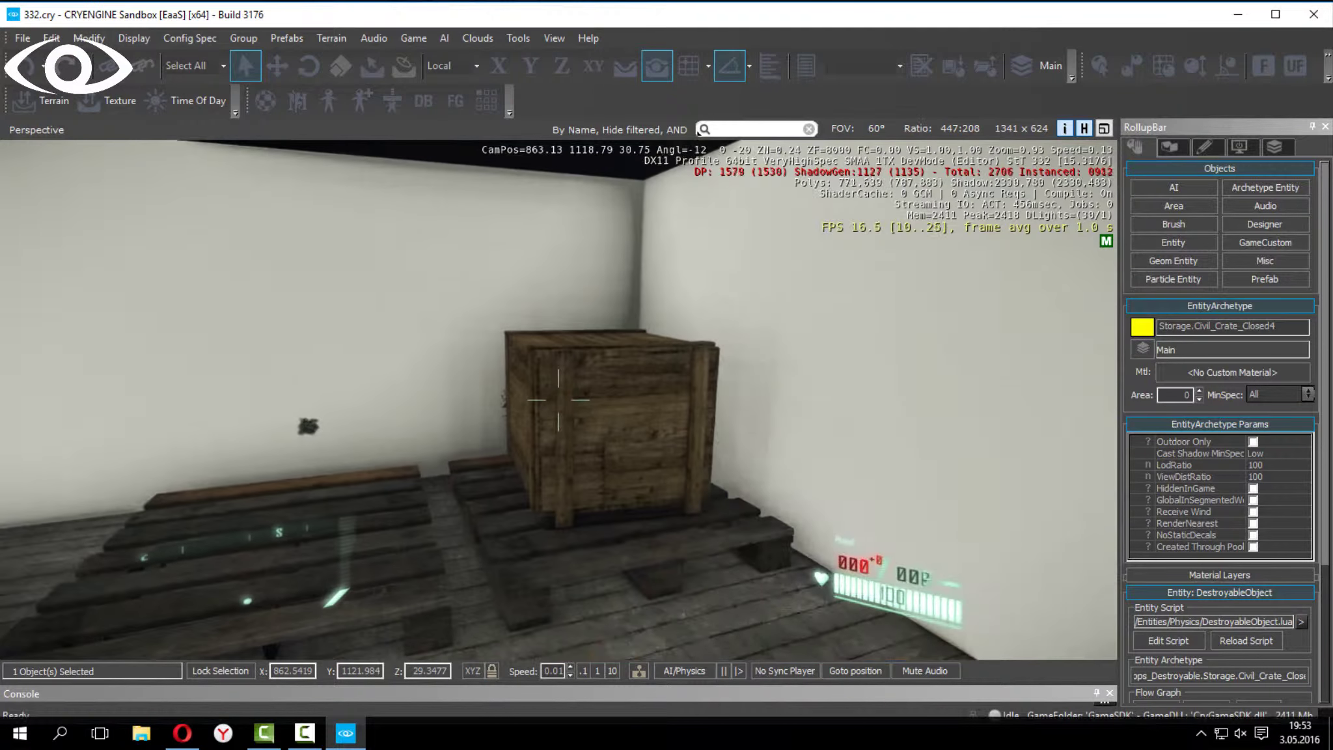
click(558, 399)
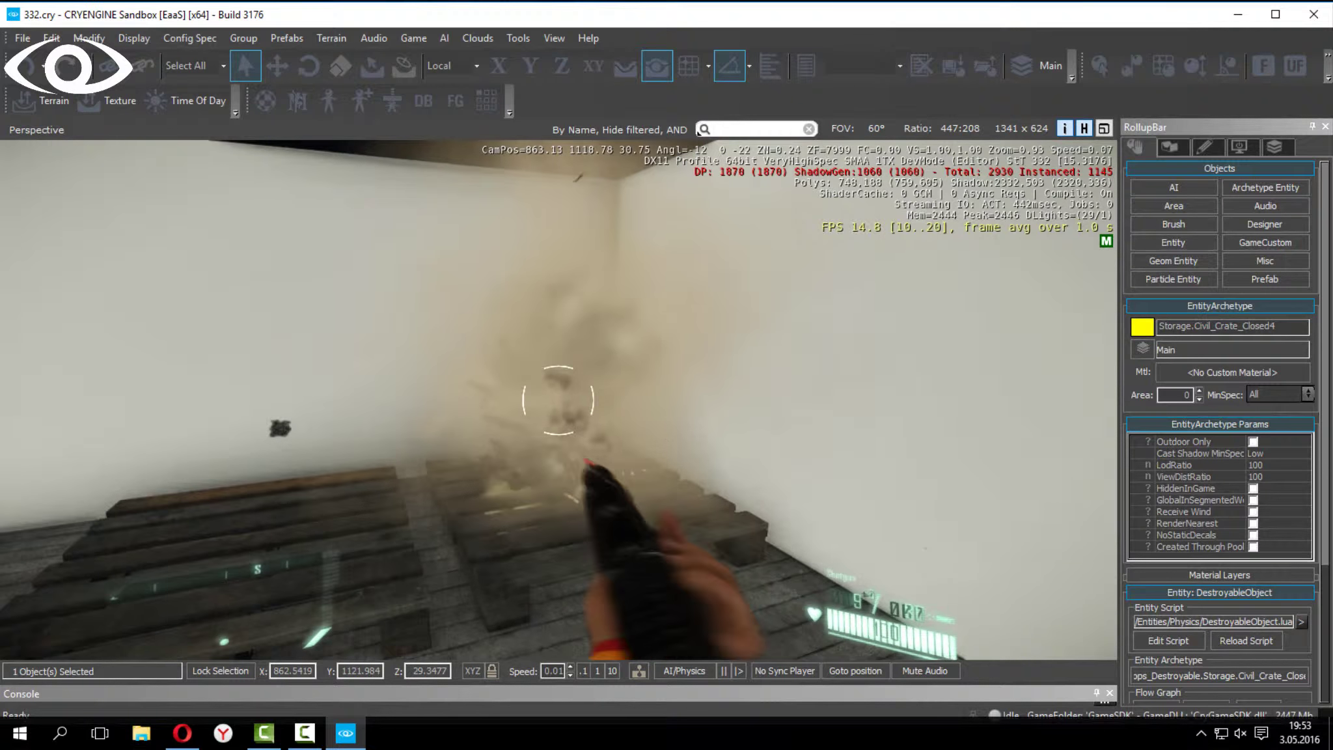
key(w)
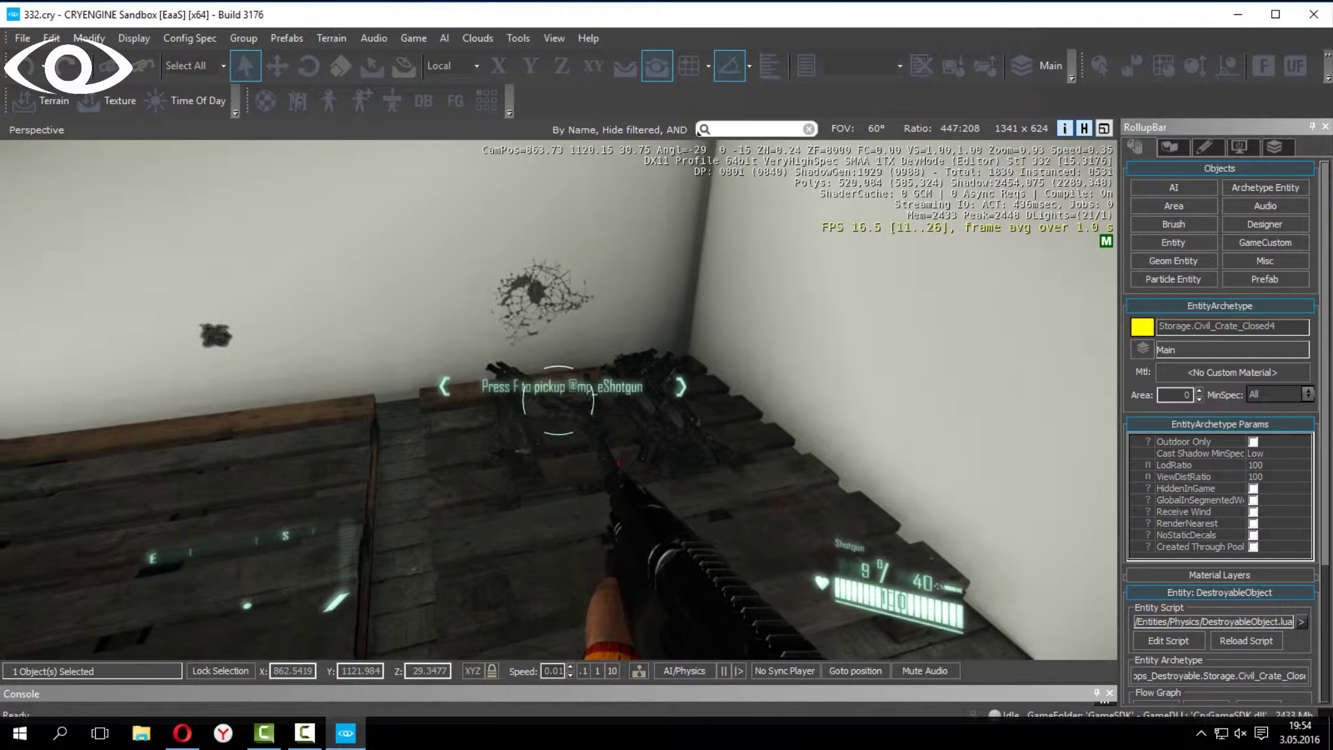
click(557, 400)
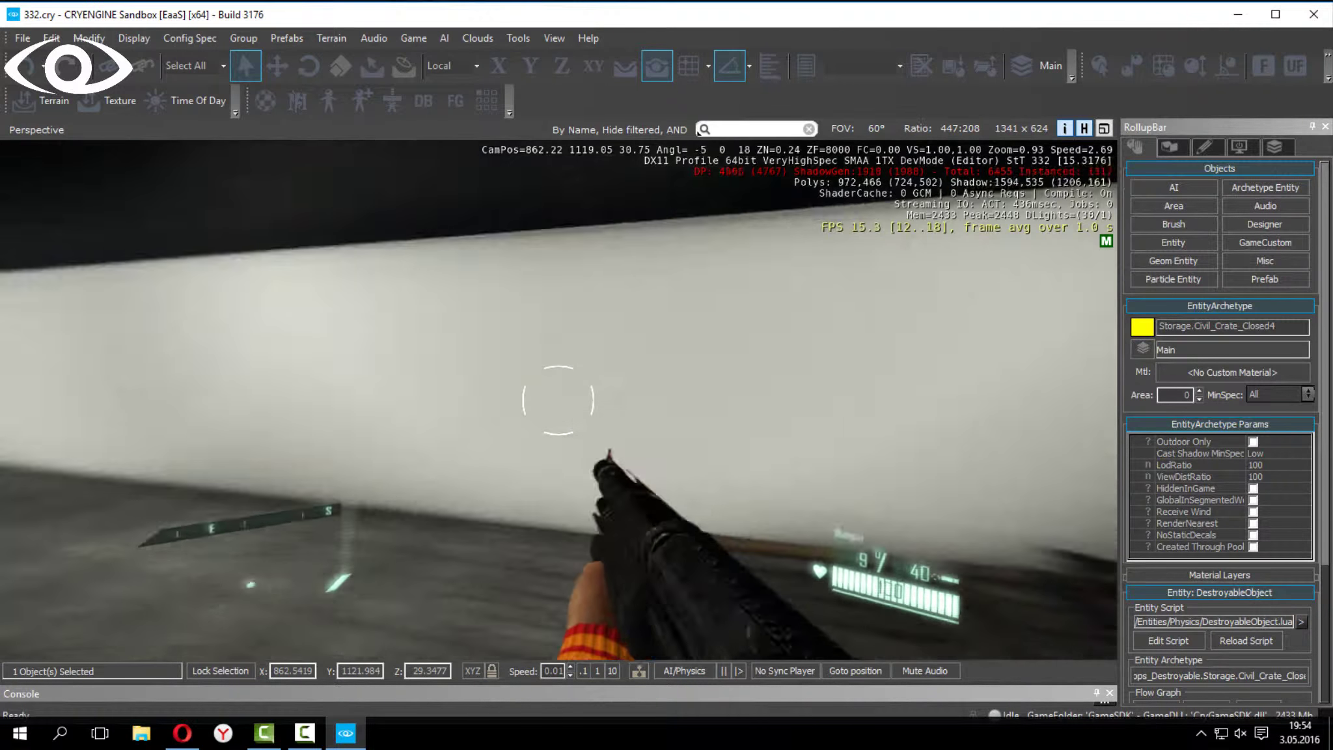
key(Escape)
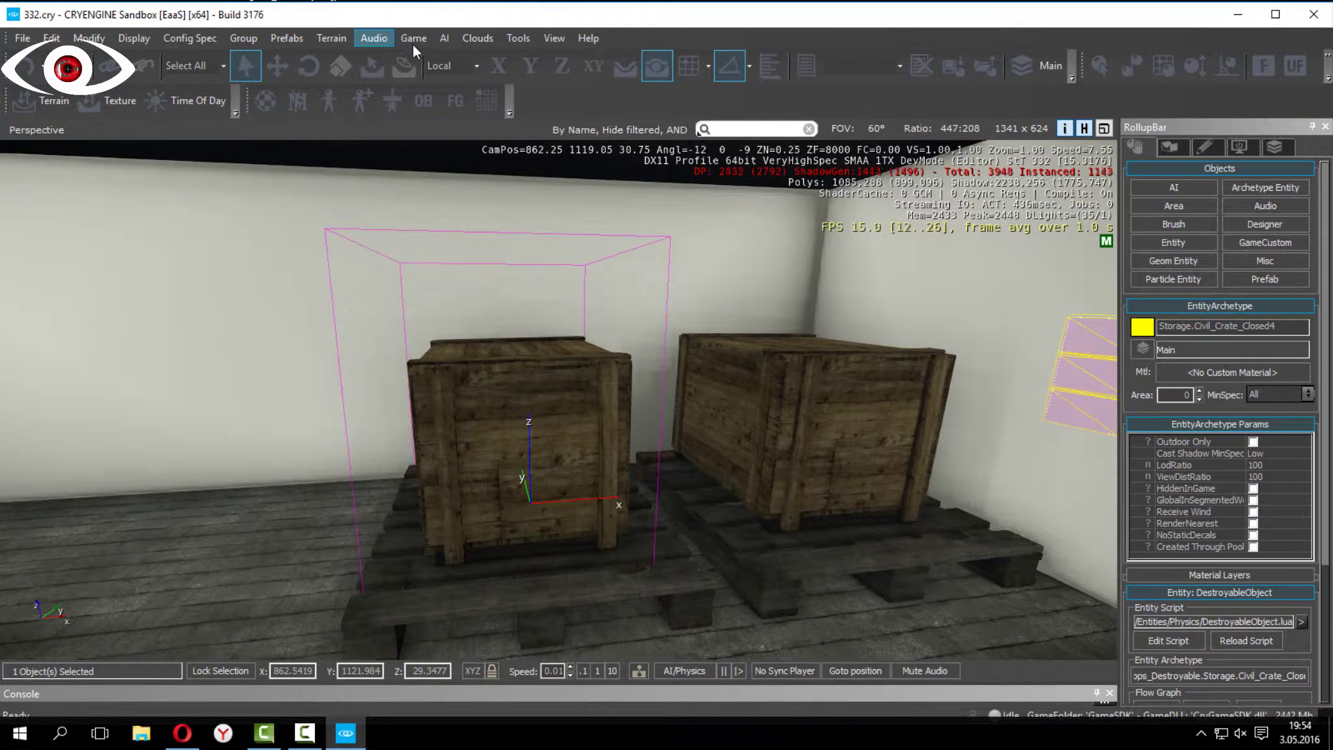
click(414, 38)
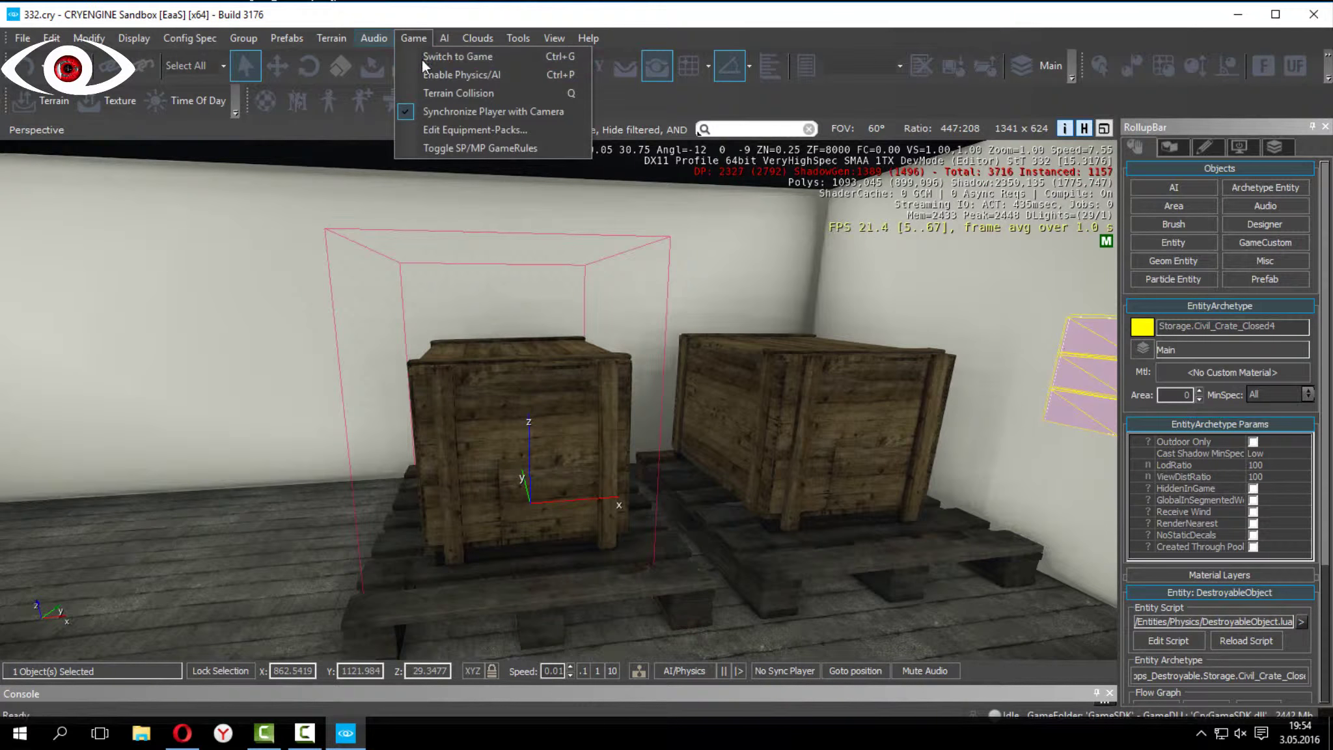
click(429, 57)
key(Escape)
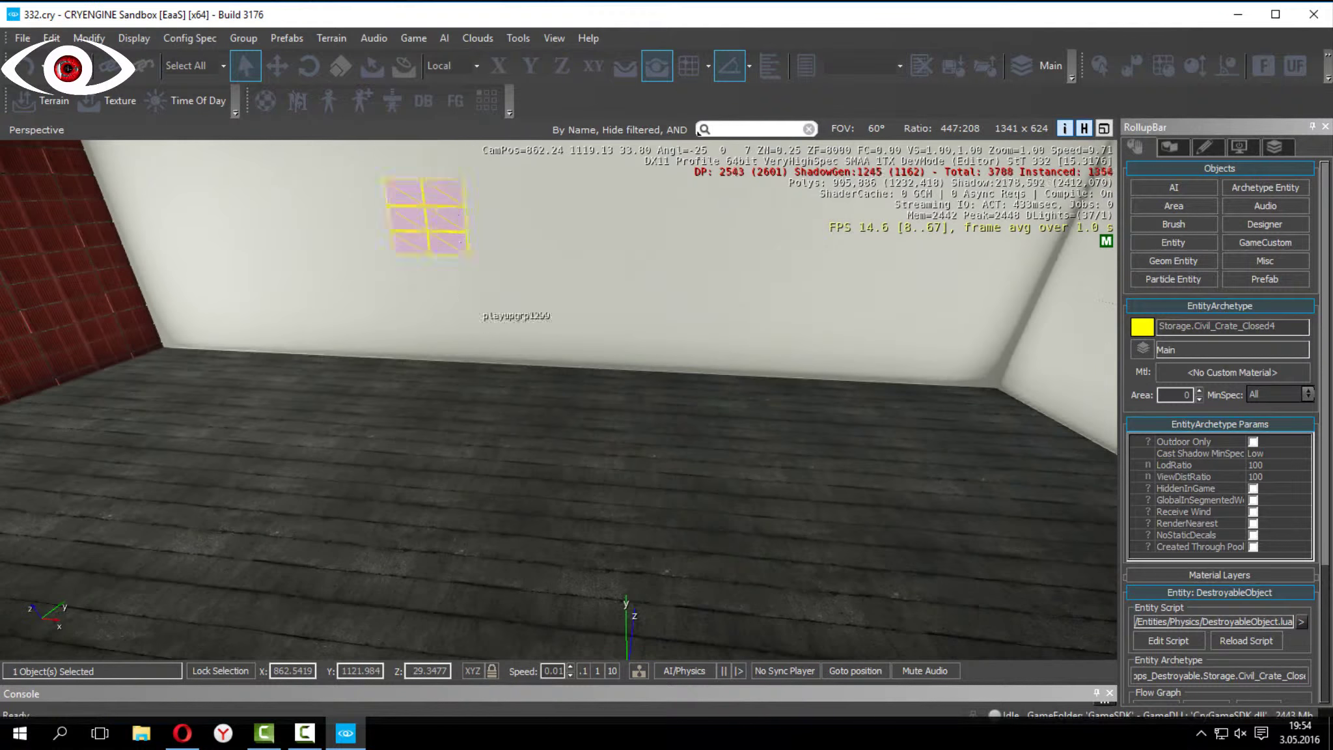
key(w)
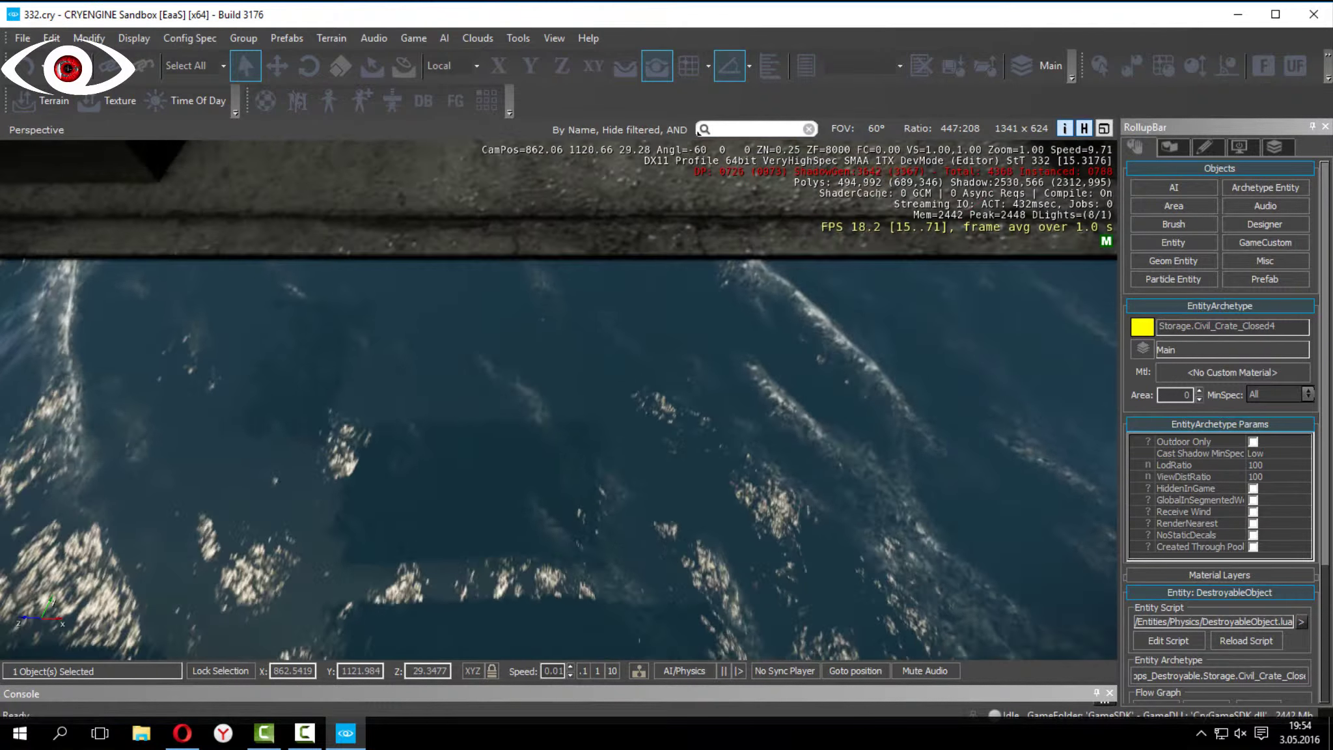
right_drag(485, 330, 520, 195)
key(s)
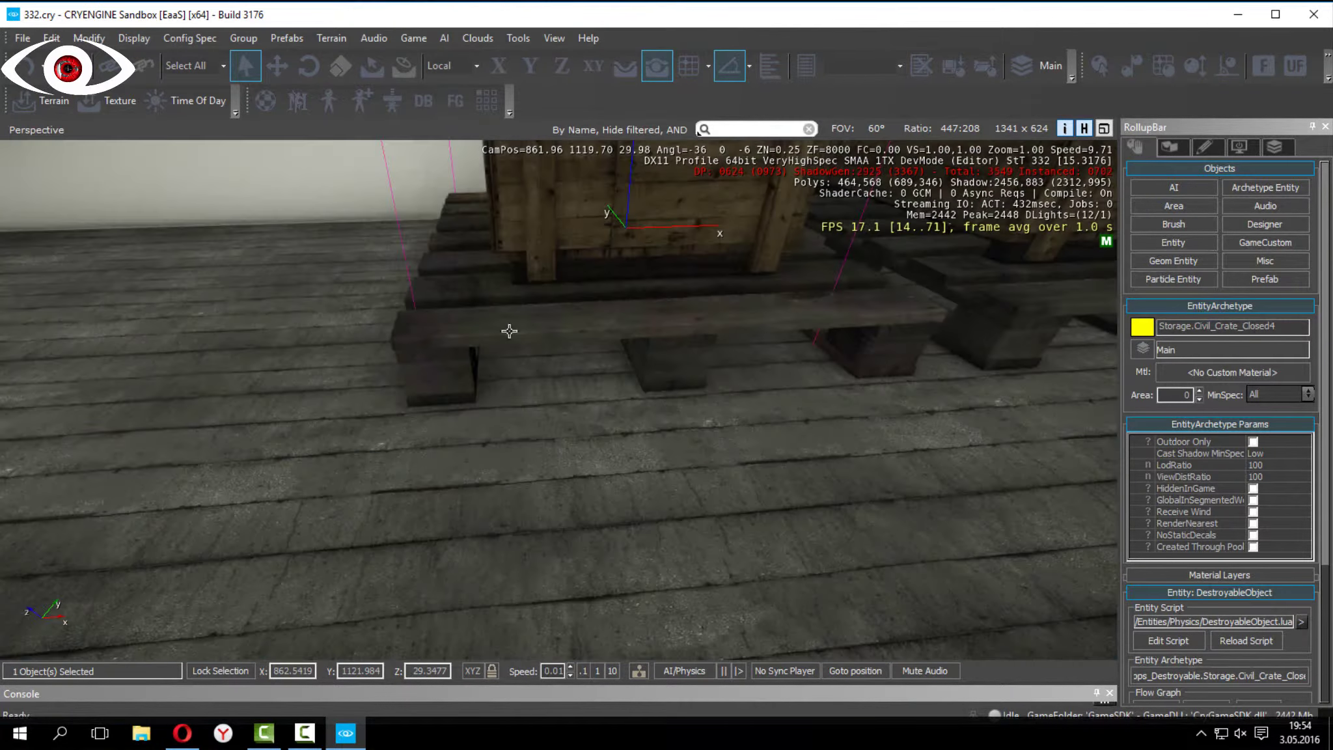
- Restart game mode in front of the pallets and walk around the two closed crates
click(417, 37)
click(434, 50)
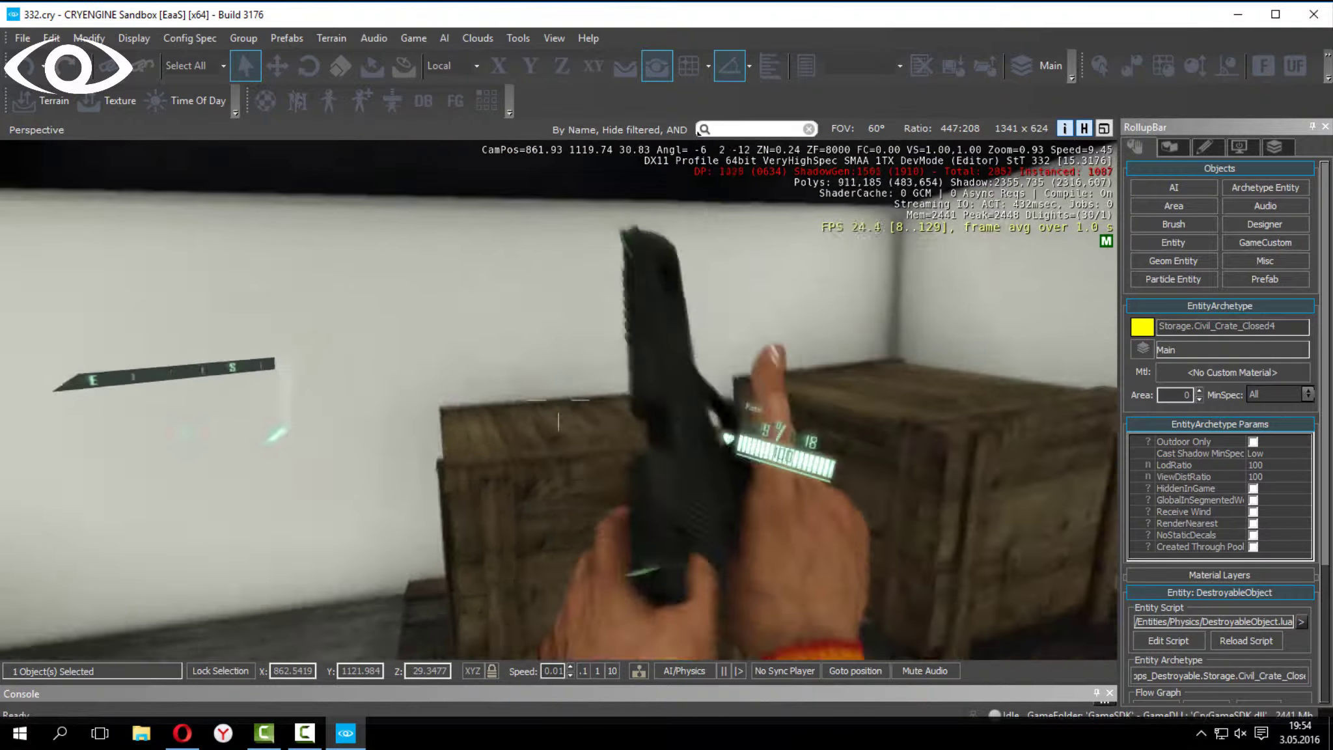
key(s)
key(d)
key(a)
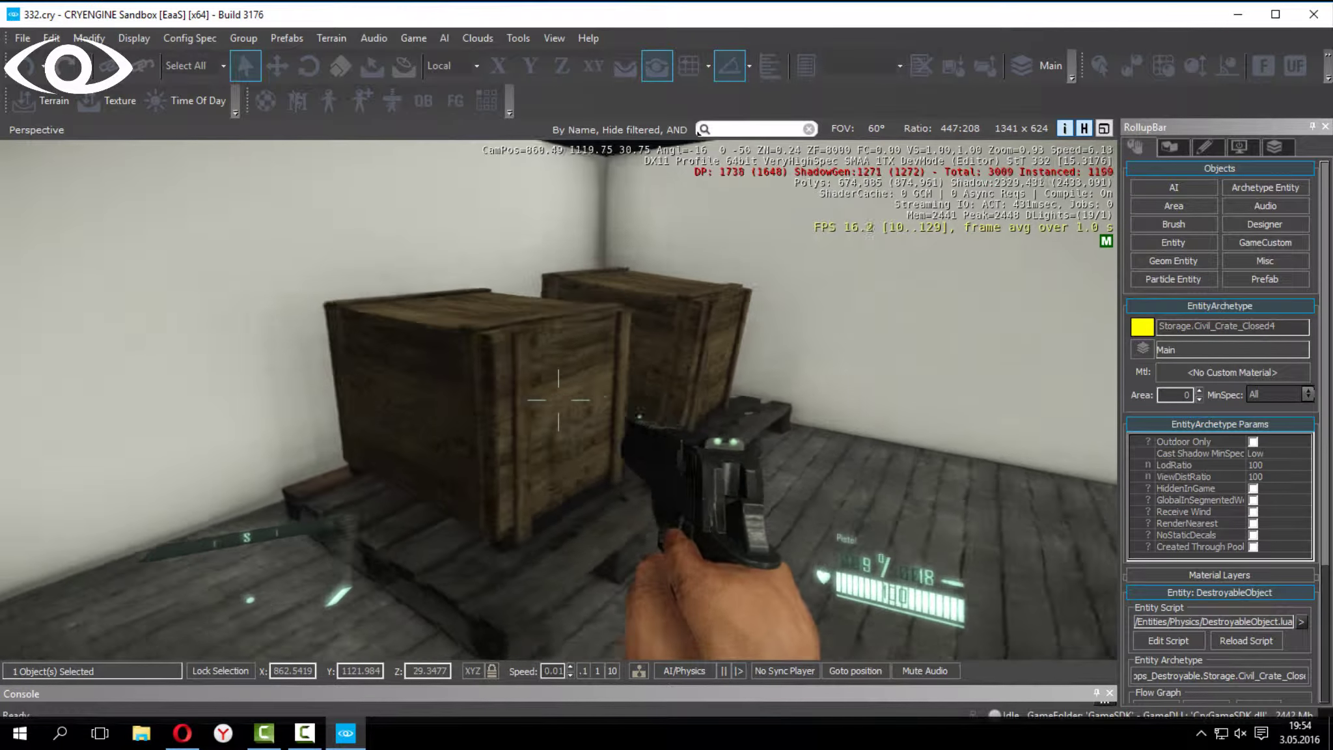
key(d)
key(w)
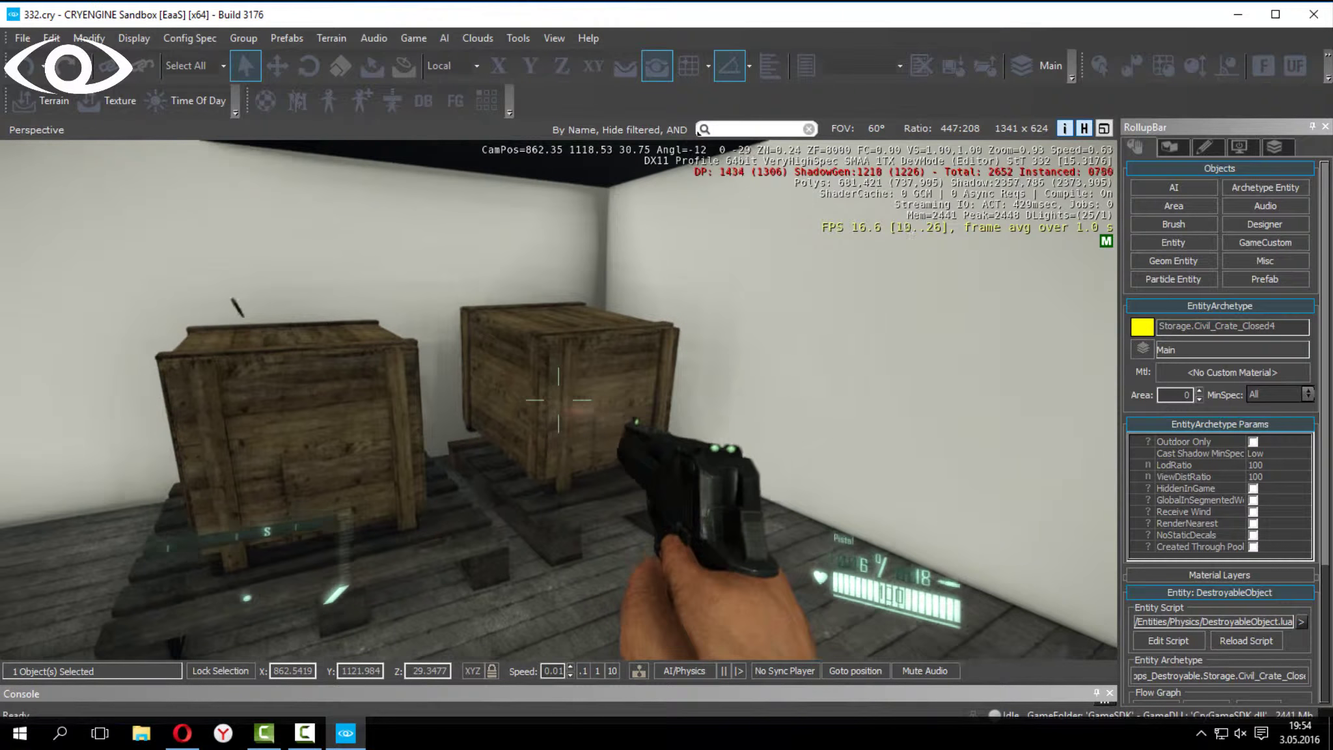
- Destroy the corner crate with the pistol, then aim at the crate on the neighbouring pallet
click(558, 399)
click(559, 399)
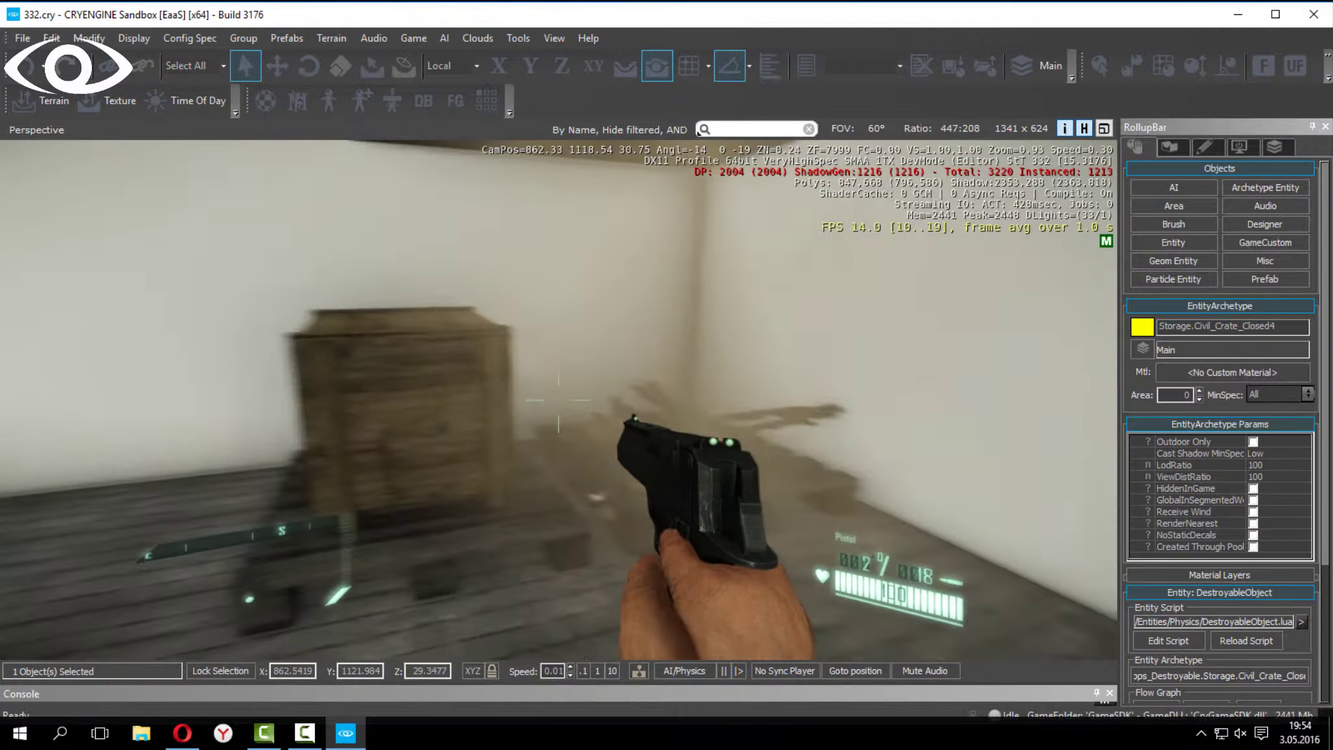
click(558, 400)
click(558, 400)
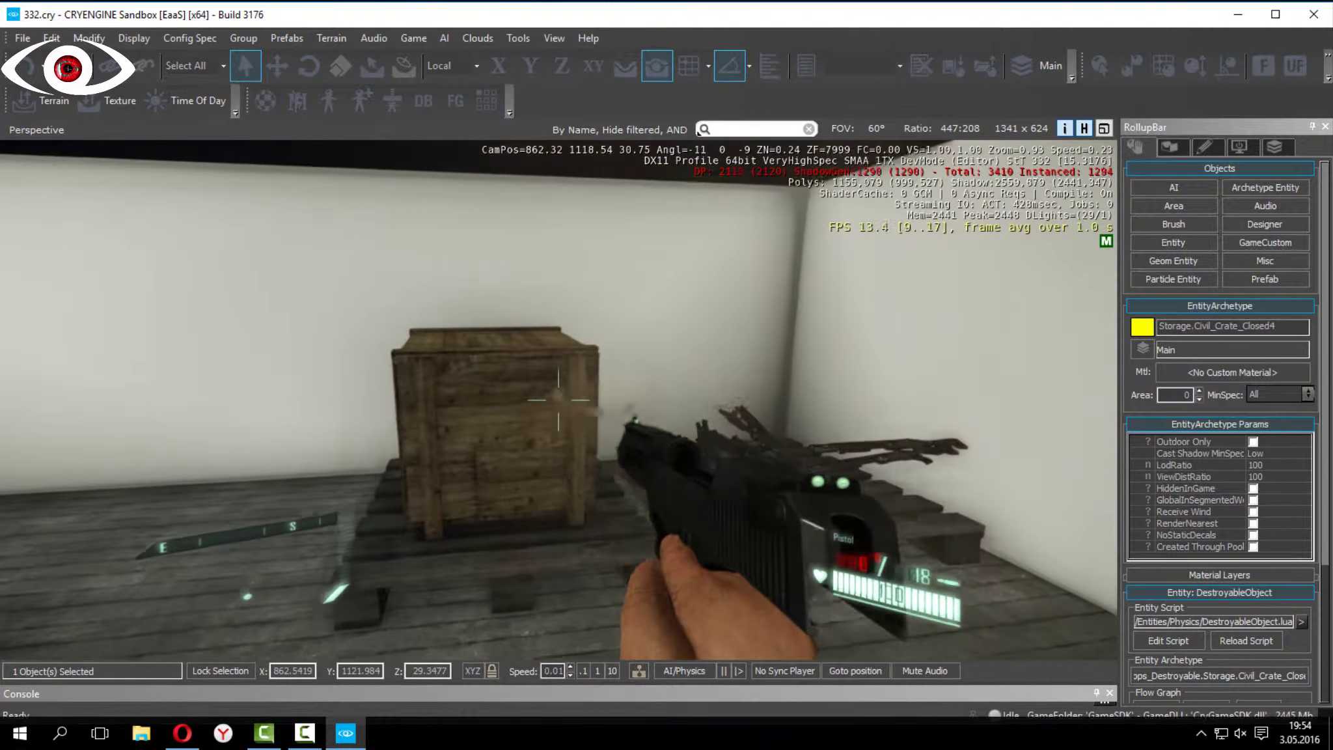
- Break the remaining crate with the shotgun, equip the rifle and walk up to the hidden rifle on the pallet
key(1)
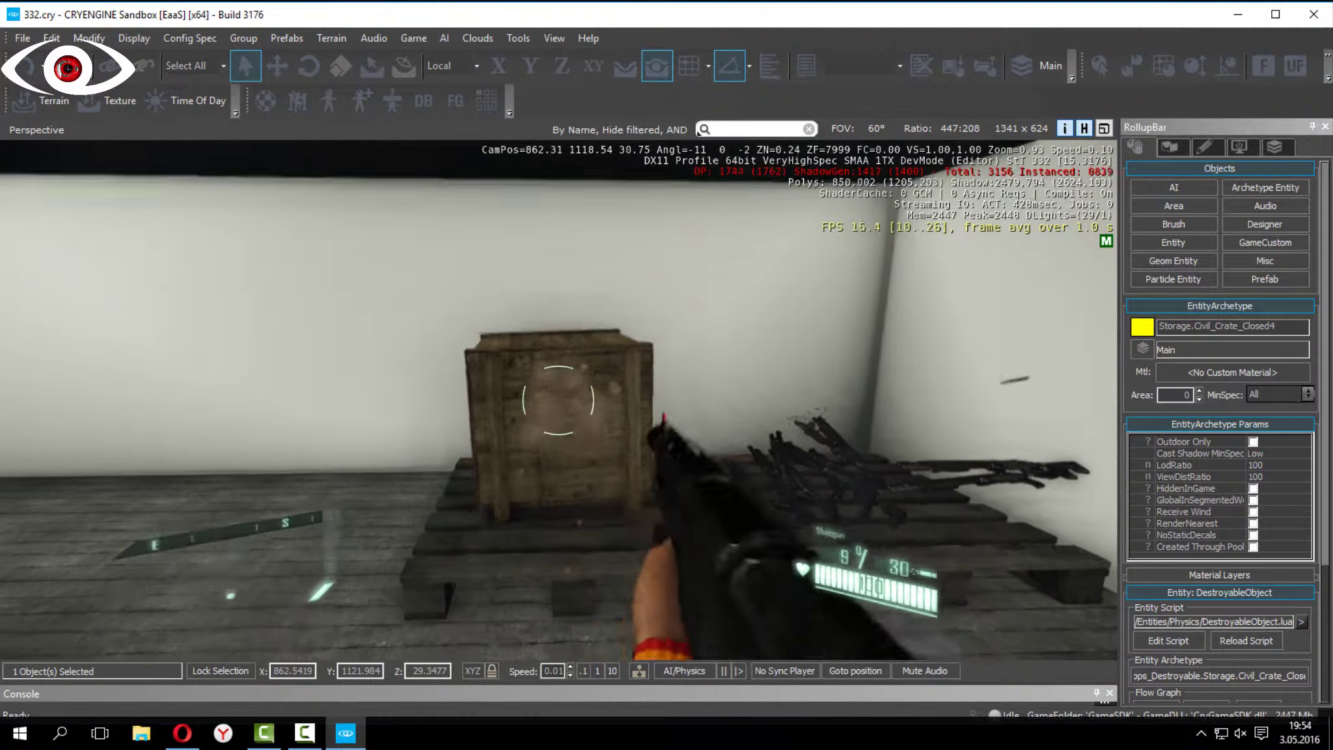
click(559, 400)
click(559, 399)
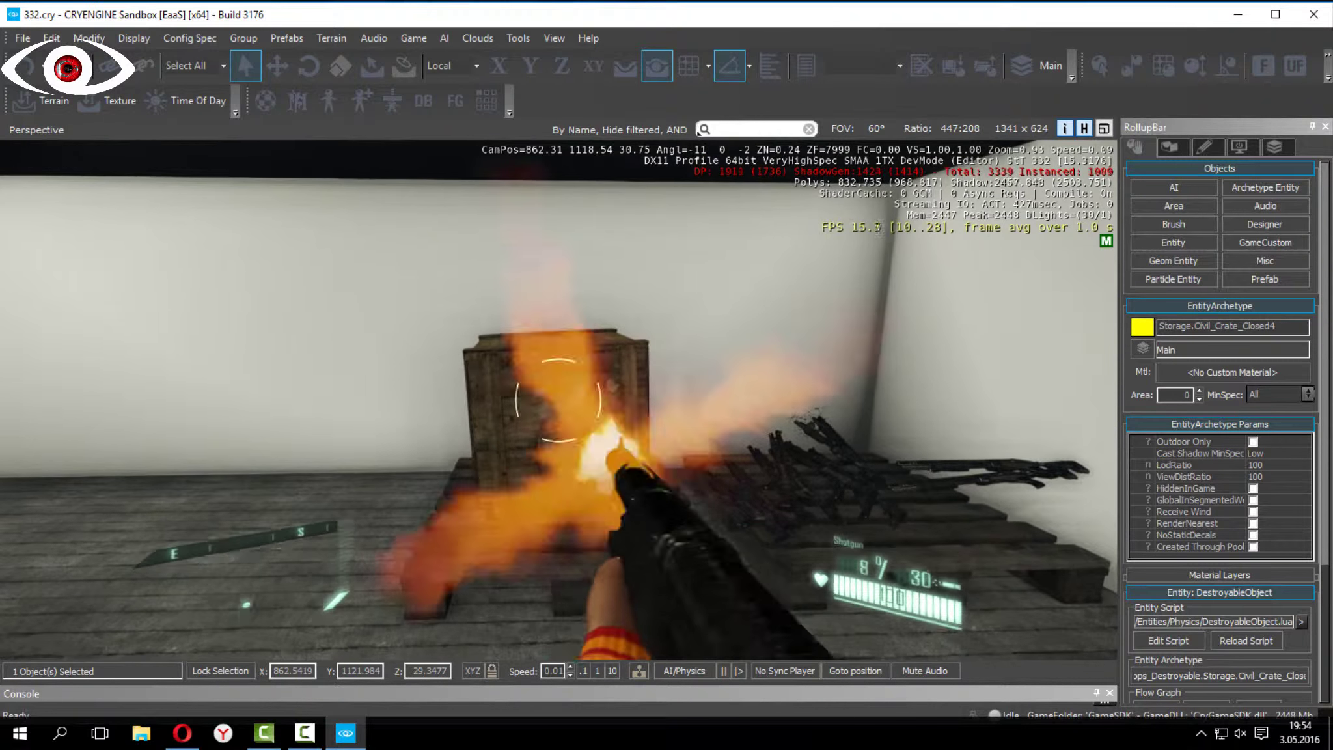
key(g)
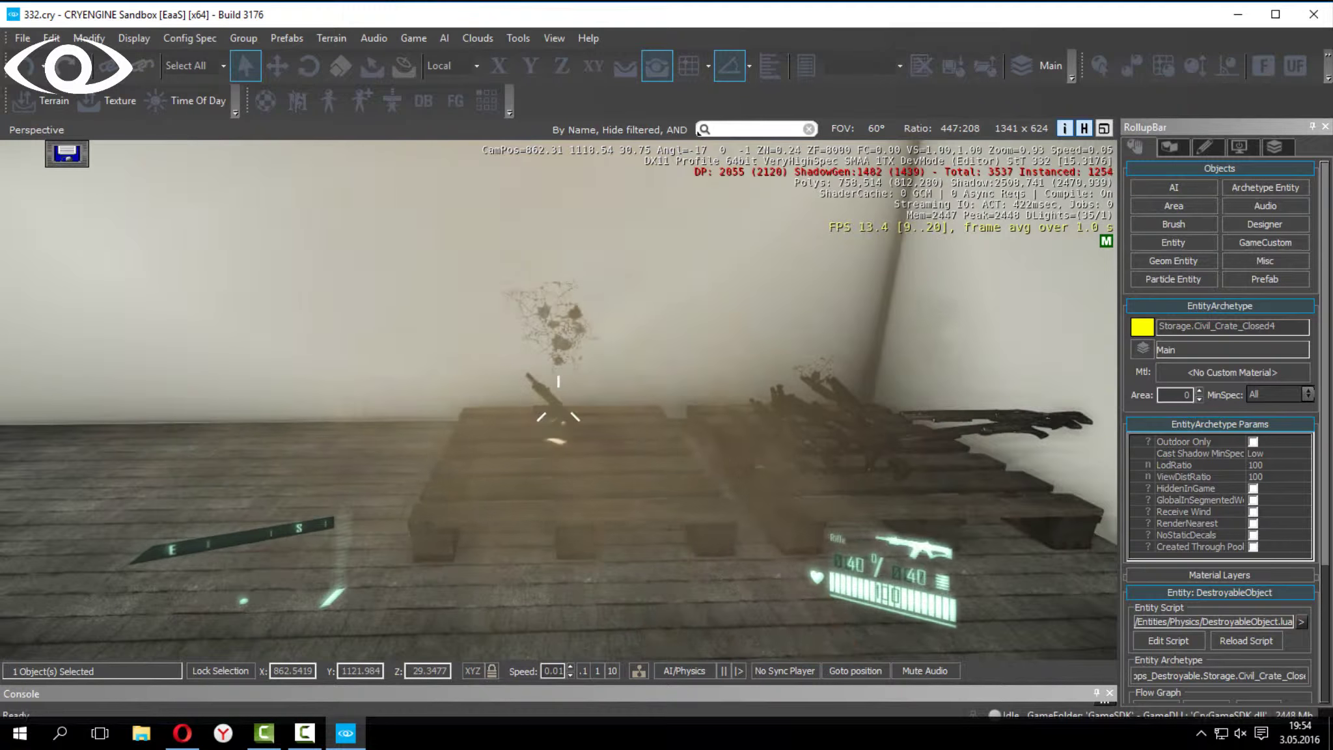
key(w)
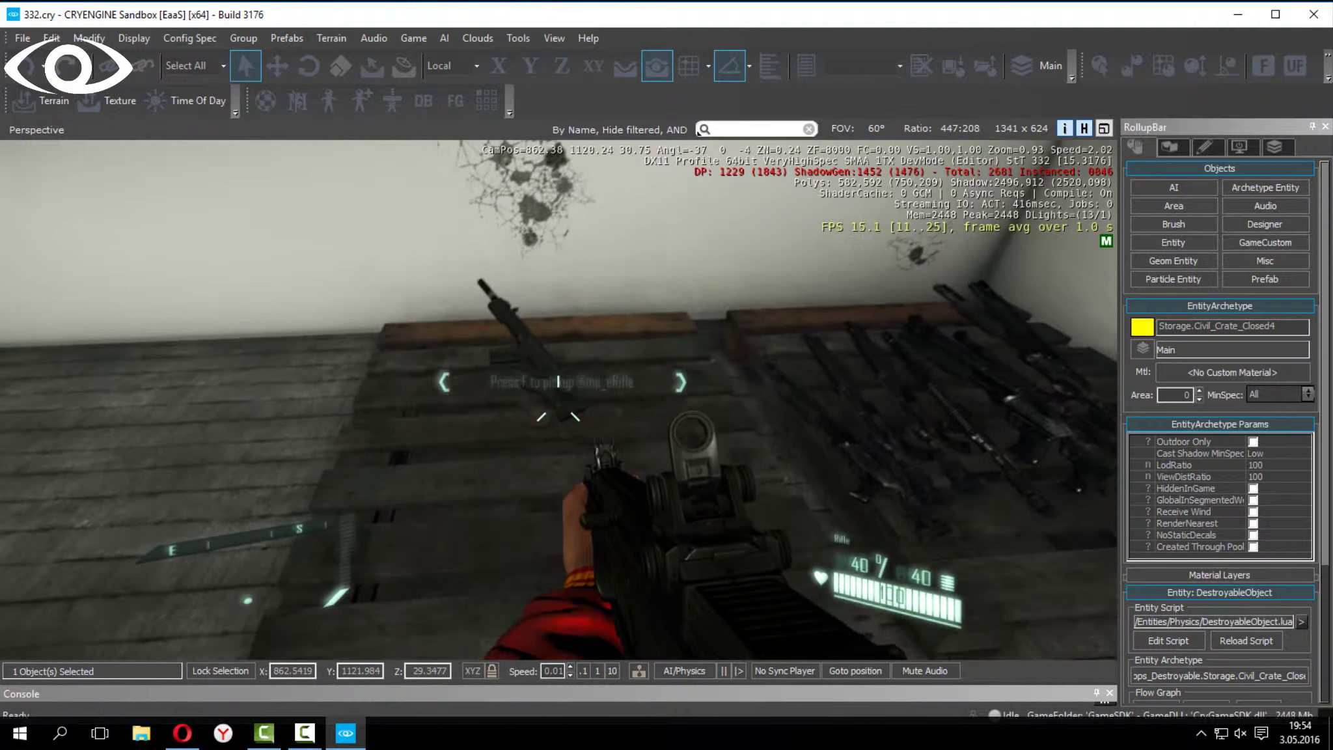
- Walk across the room to the ceiling opening, leave game mode and examine the red-walled stairwell above it
key(w)
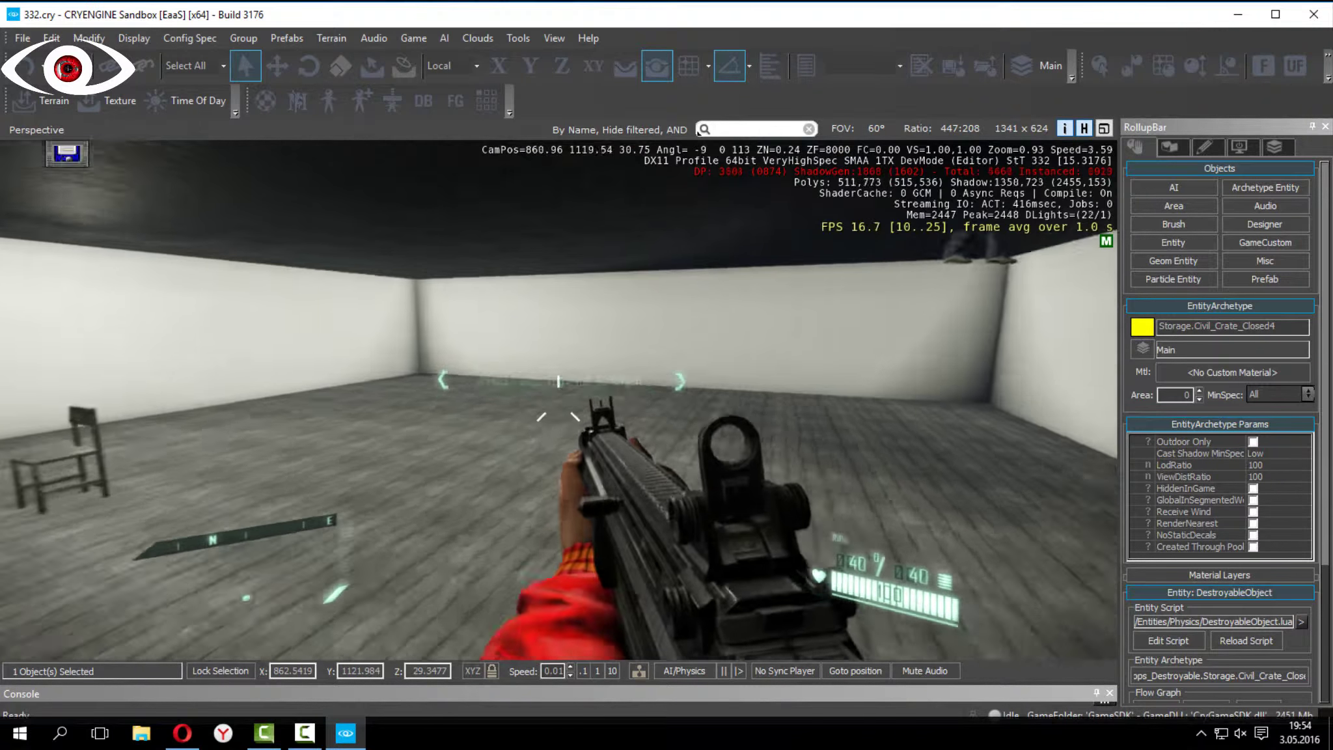
key(w)
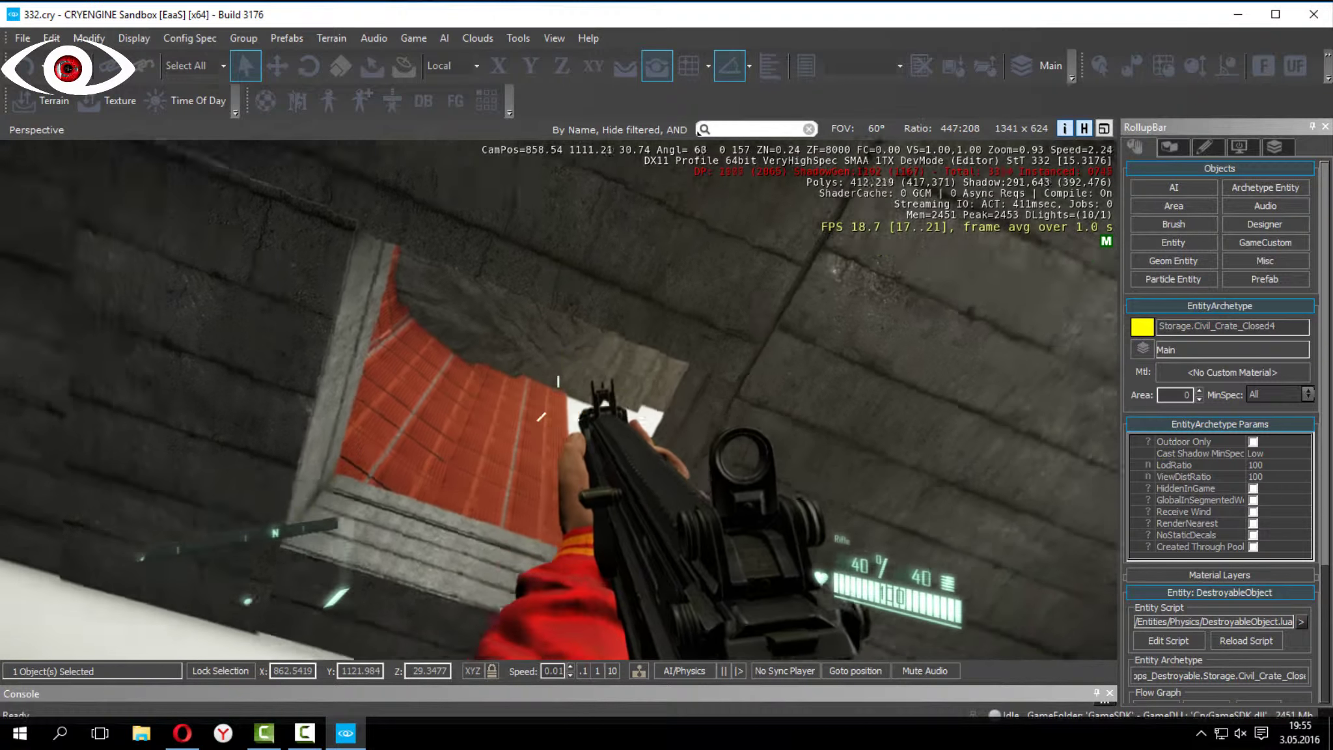
key(Escape)
key(w)
mouse_move(636, 244)
right_down()
mouse_move(813, 339)
mouse_move(943, 364)
right_up()
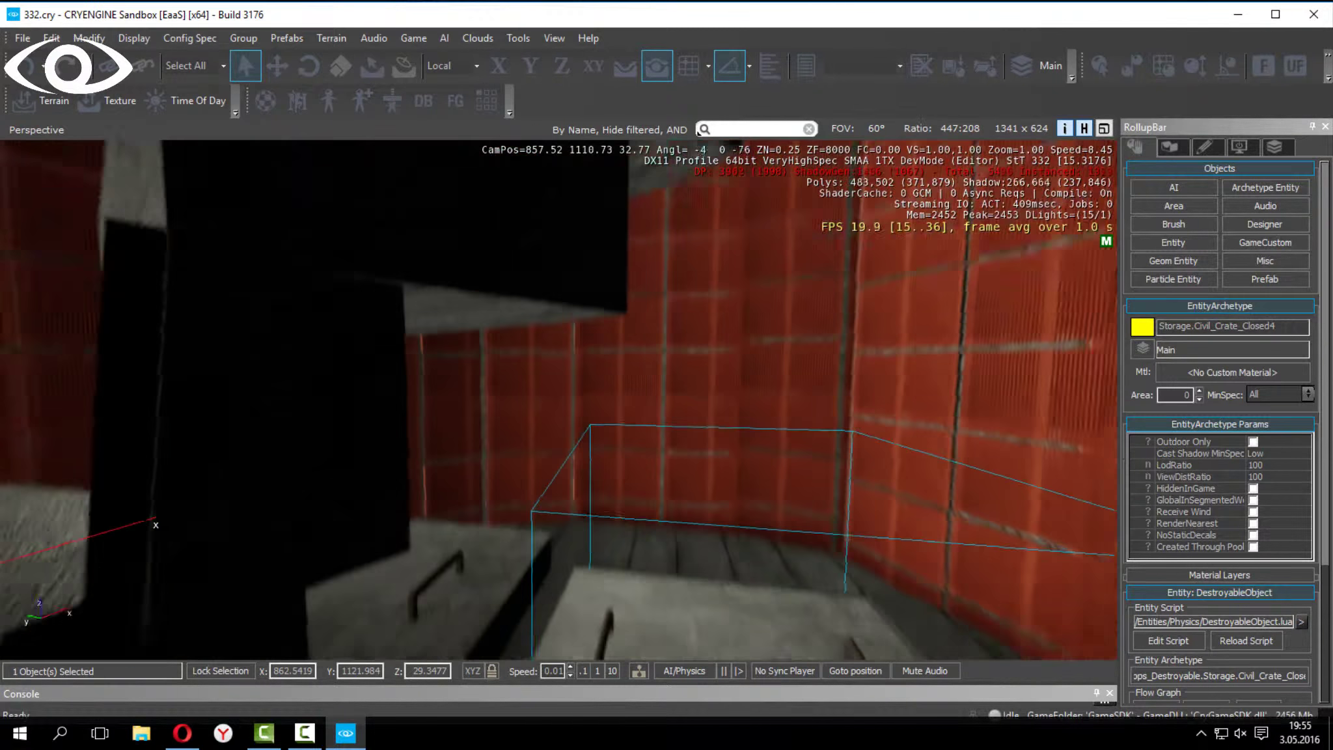
- Restart game mode in the stairwell, equip the shotgun and look down through the floor opening
click(410, 37)
click(423, 53)
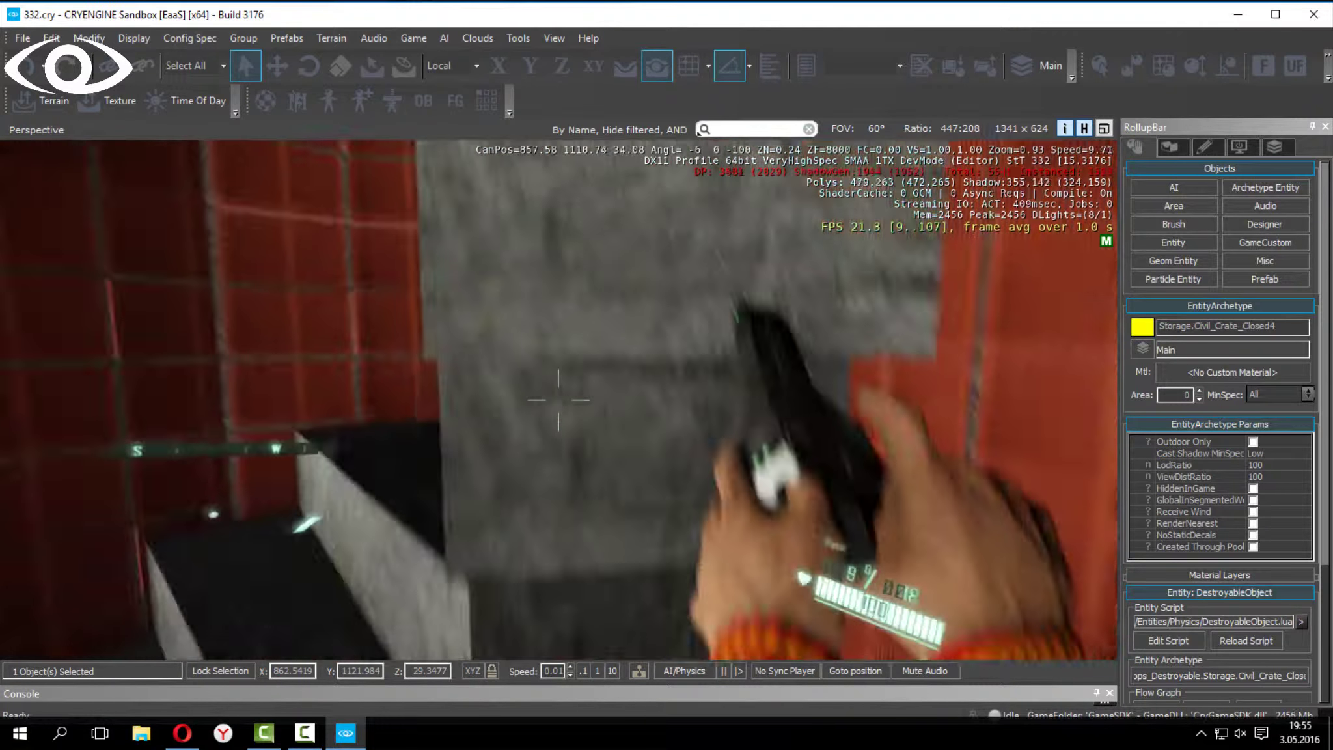
key(w)
key(1)
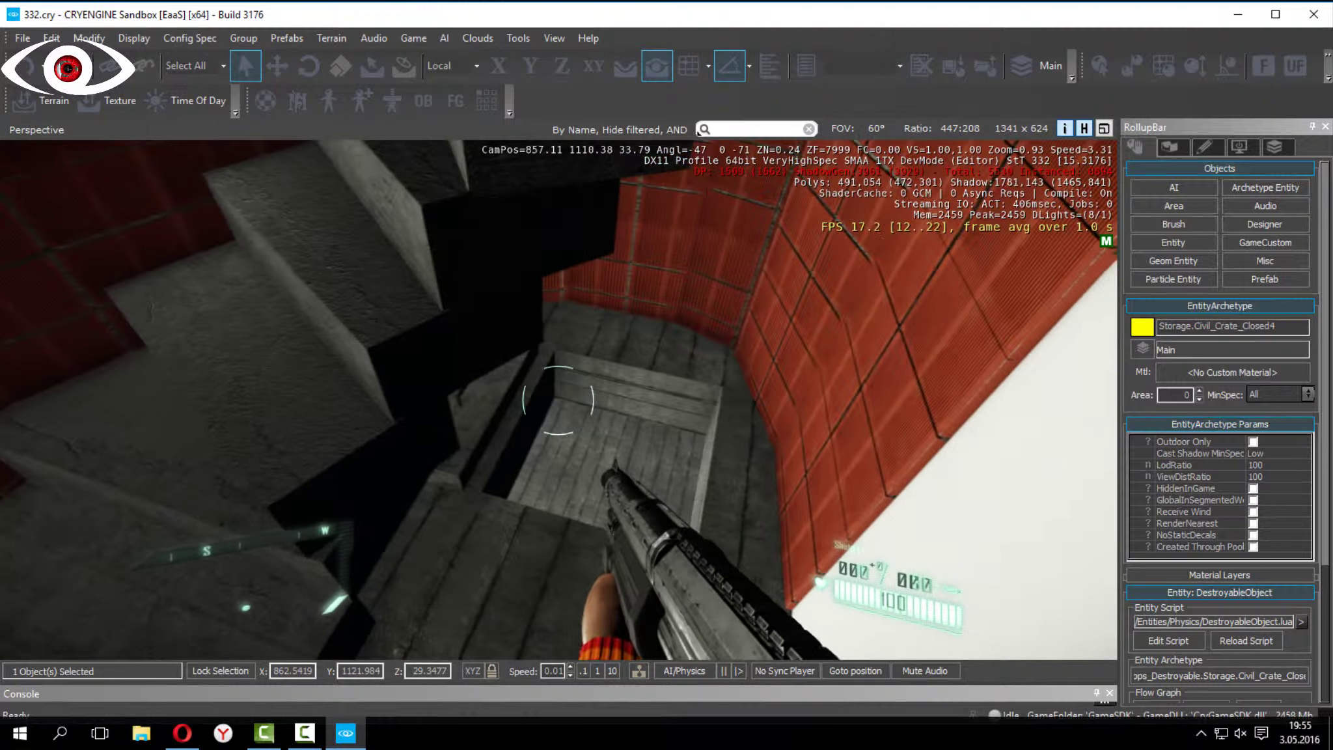
- Restart game mode in the stairwell and go down through the floor hatch into the room below
key(Escape)
click(405, 39)
click(426, 52)
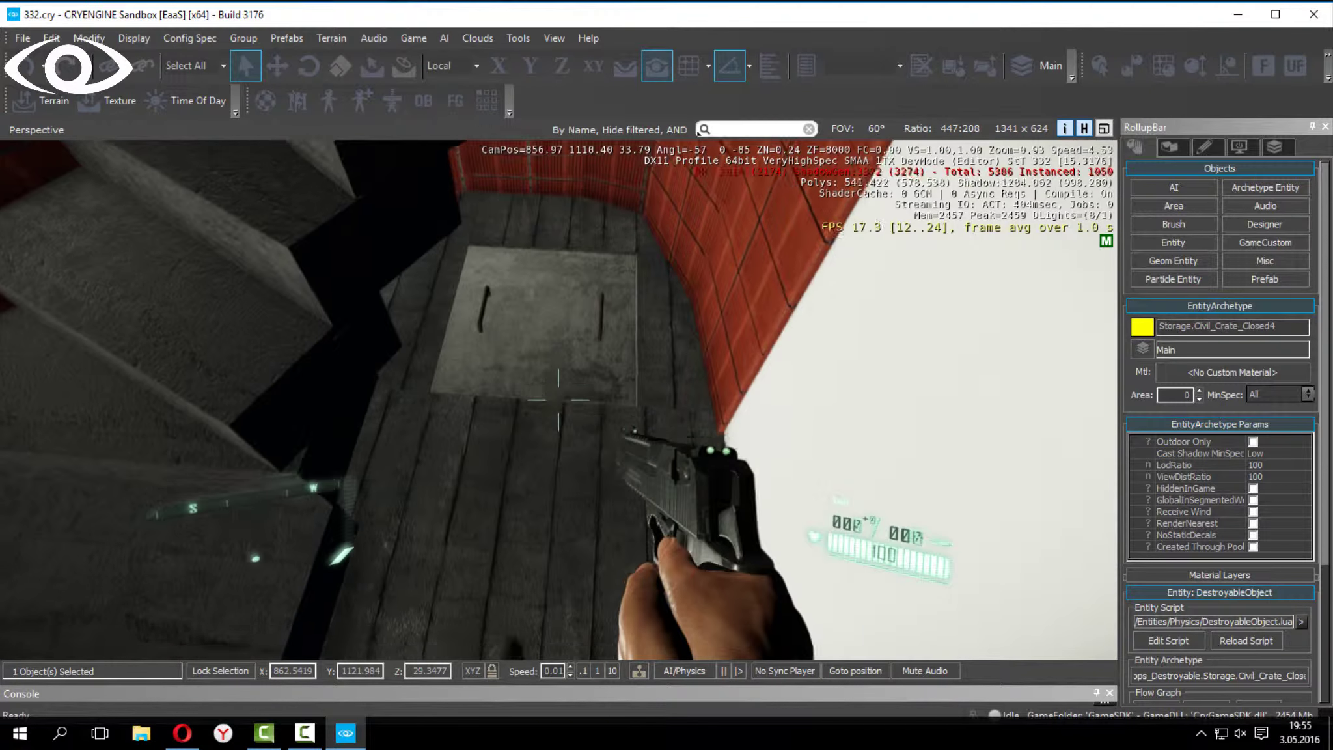
key(w)
key(w)
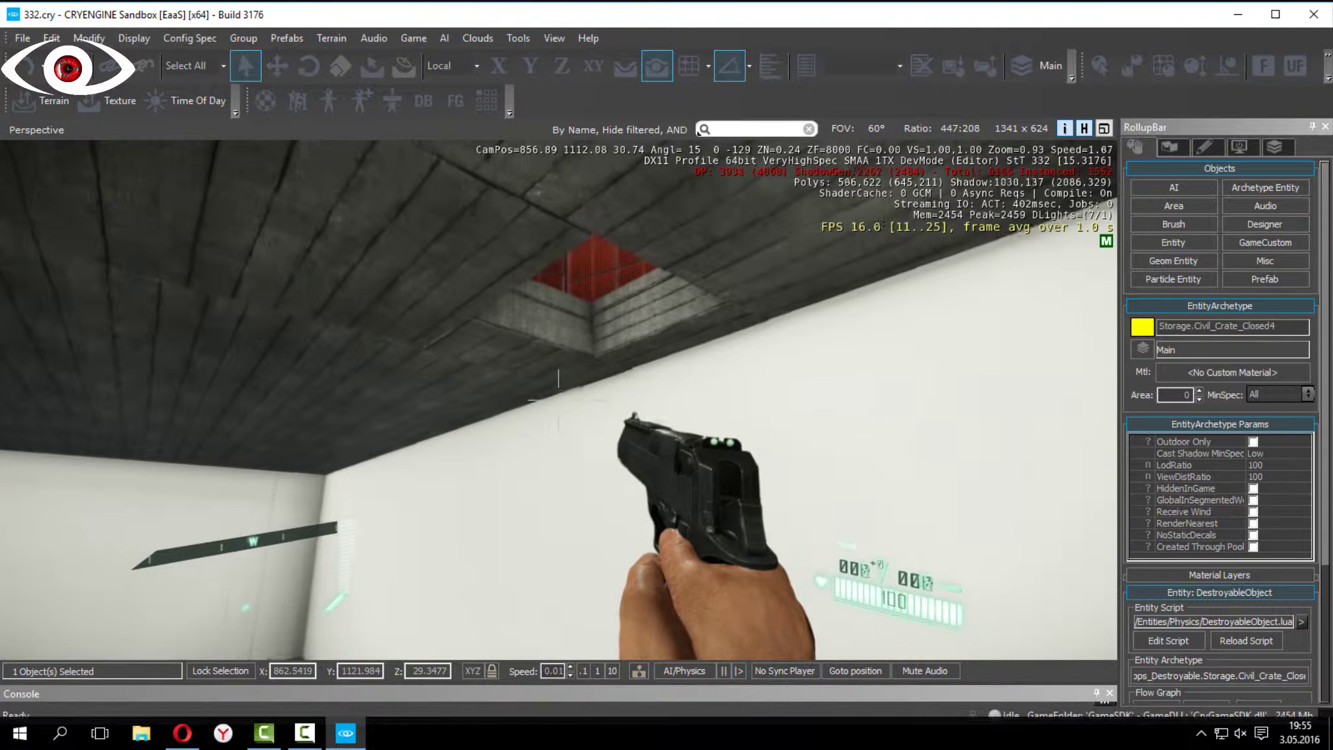
- Leave game mode, move out to the street in front of the clothing shop and start game mode there
key(Escape)
key(w)
right_drag(559, 400, 1080, 417)
key(w)
key(s)
right_drag(416, 306, 490, 330)
click(413, 38)
click(432, 52)
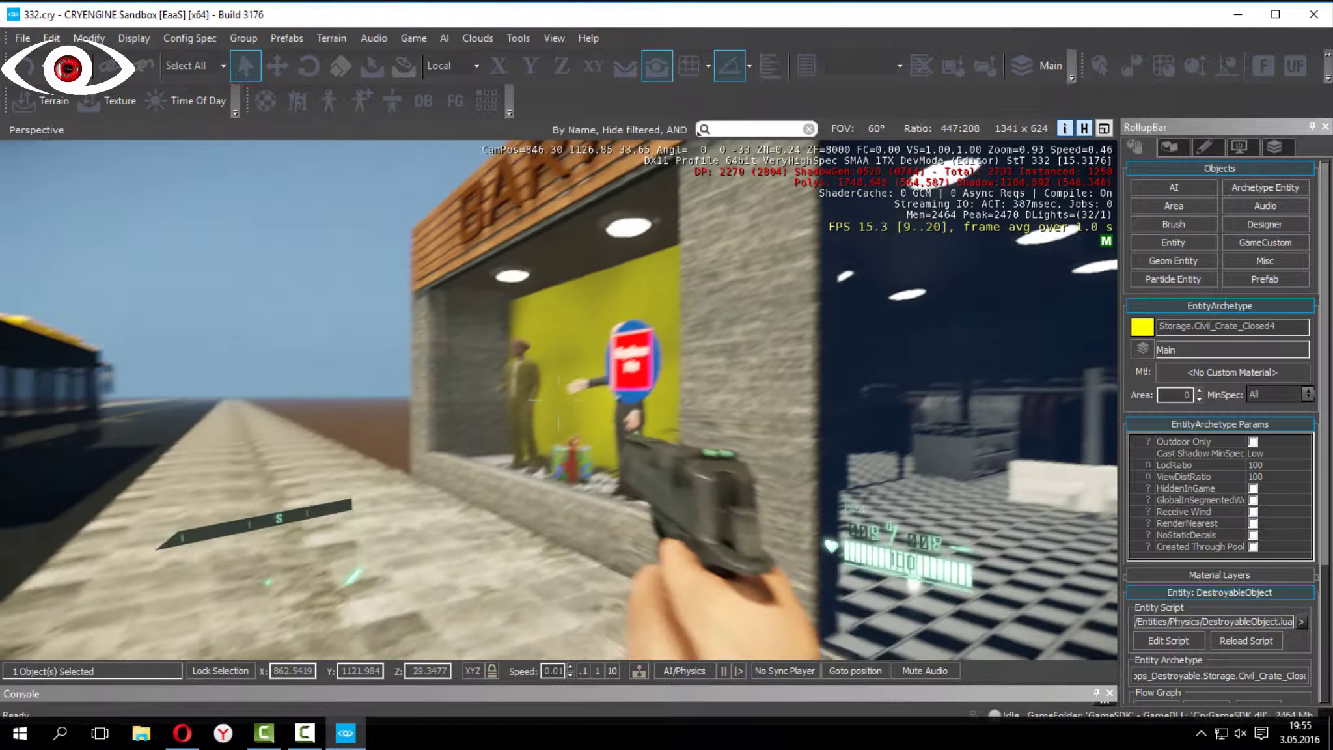
- Enter the clothing shop, shooting at the white objects just inside the entrance with the pistol
key(w)
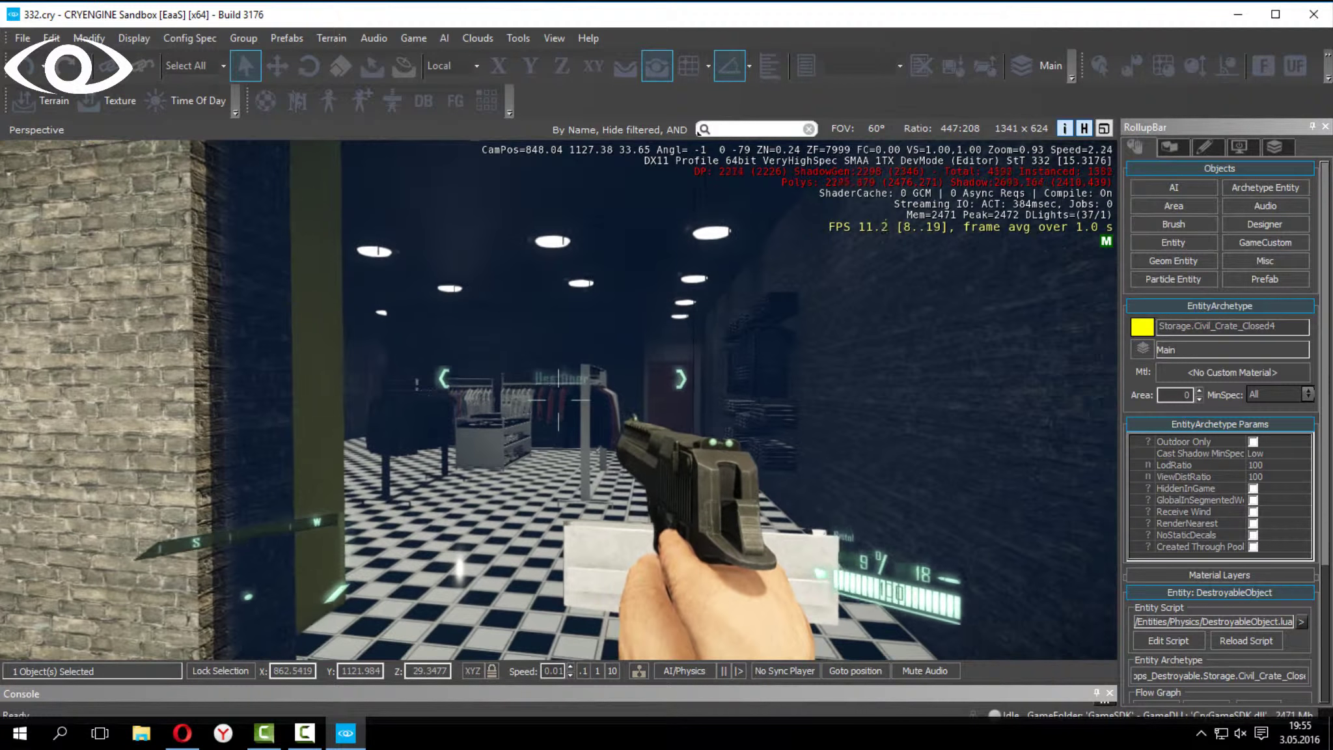
key(s)
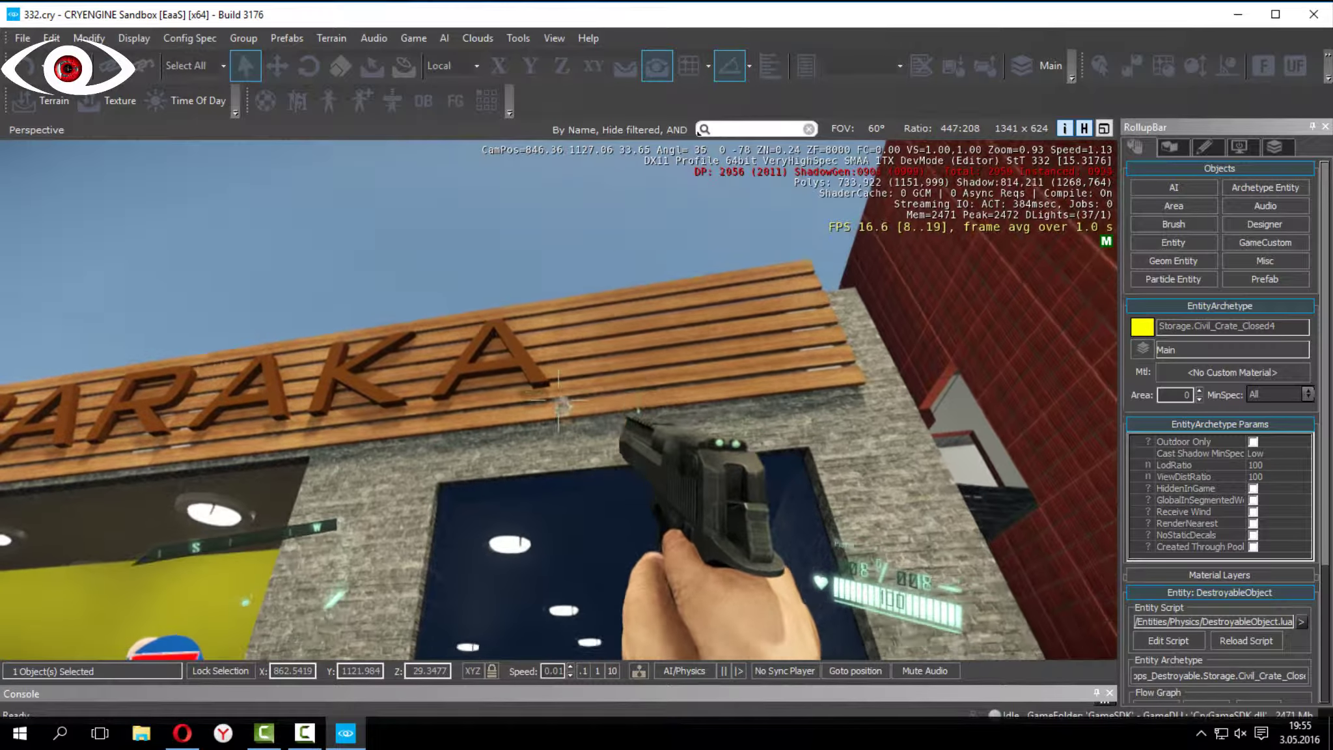
key(w)
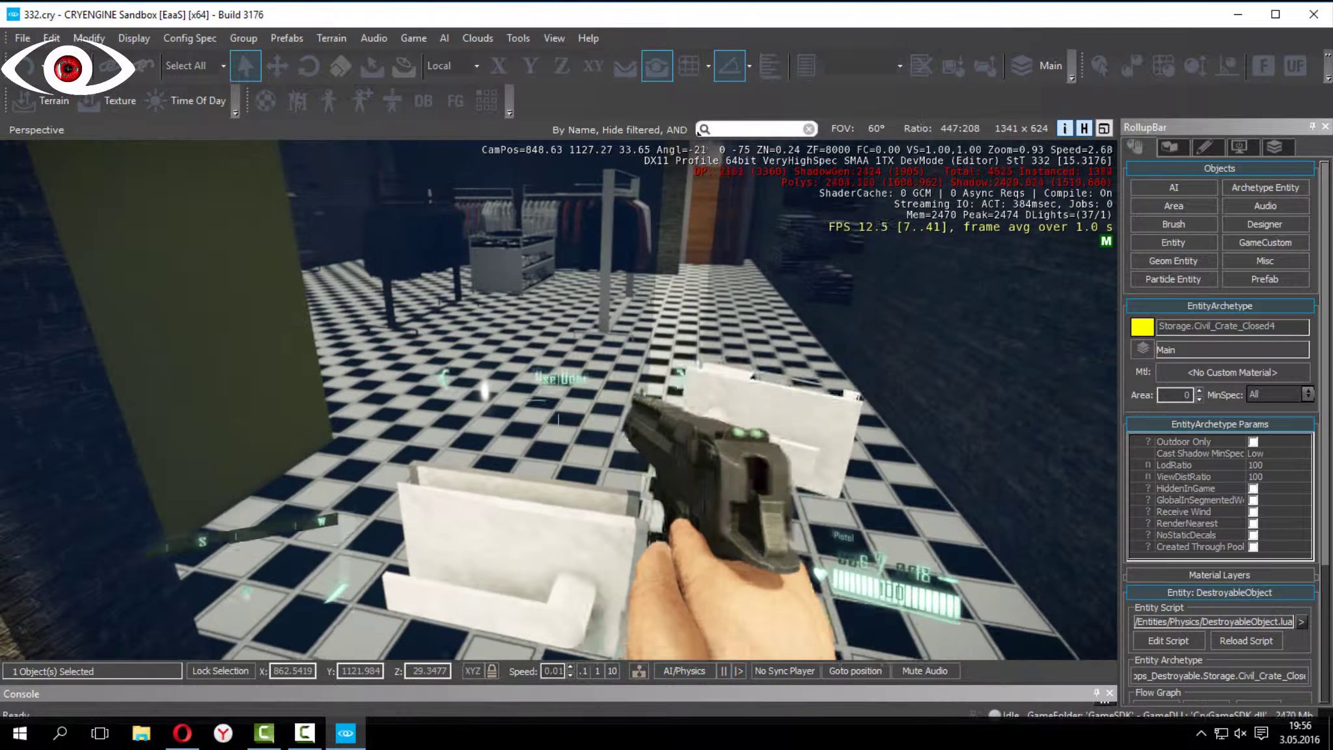
click(558, 399)
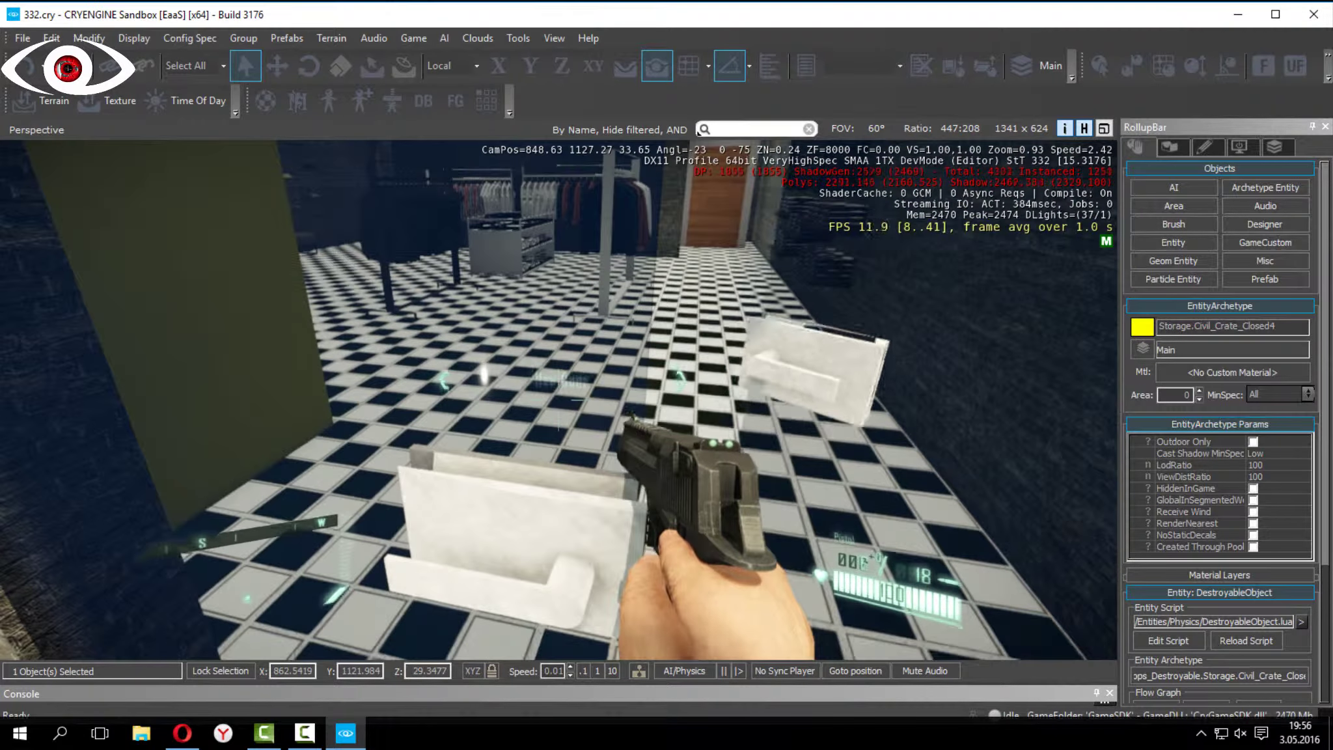
click(559, 400)
key(w)
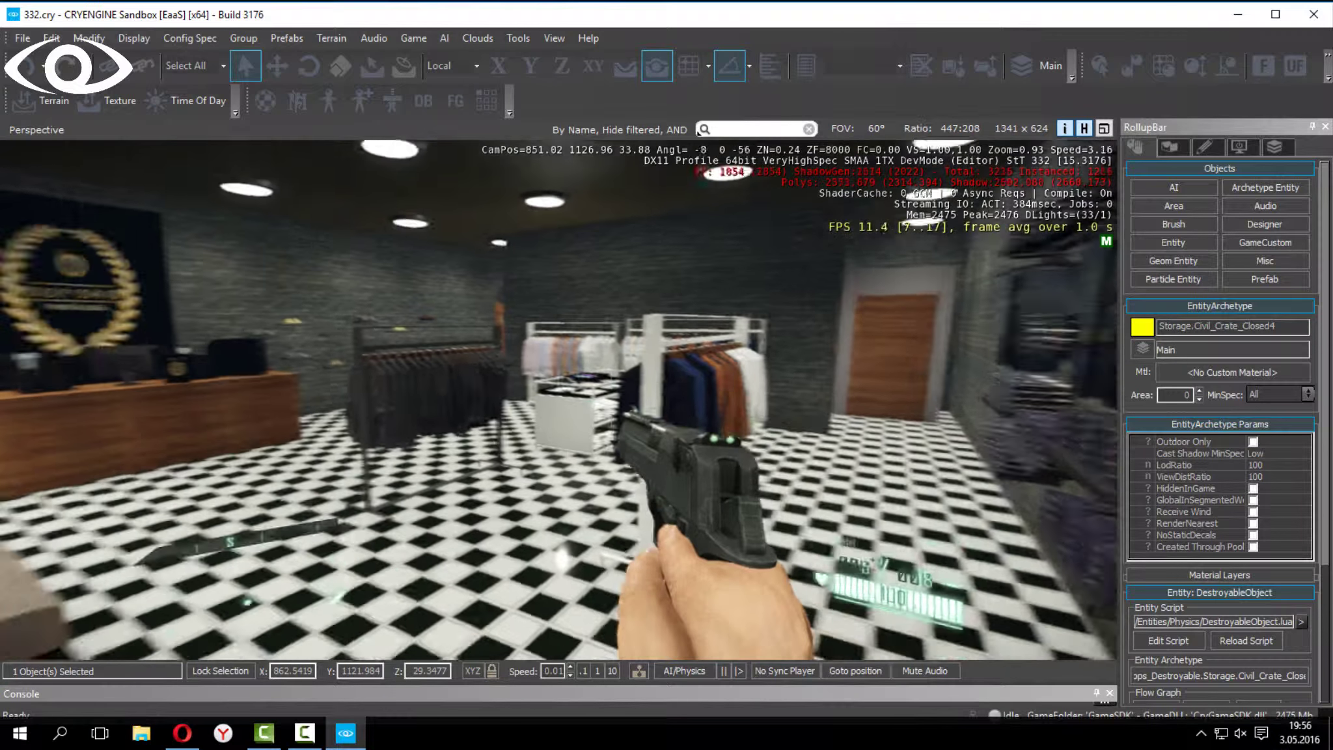
- Walk past the clothes racks to the yellow wall and fire the pistol at the checkered floor
key(a)
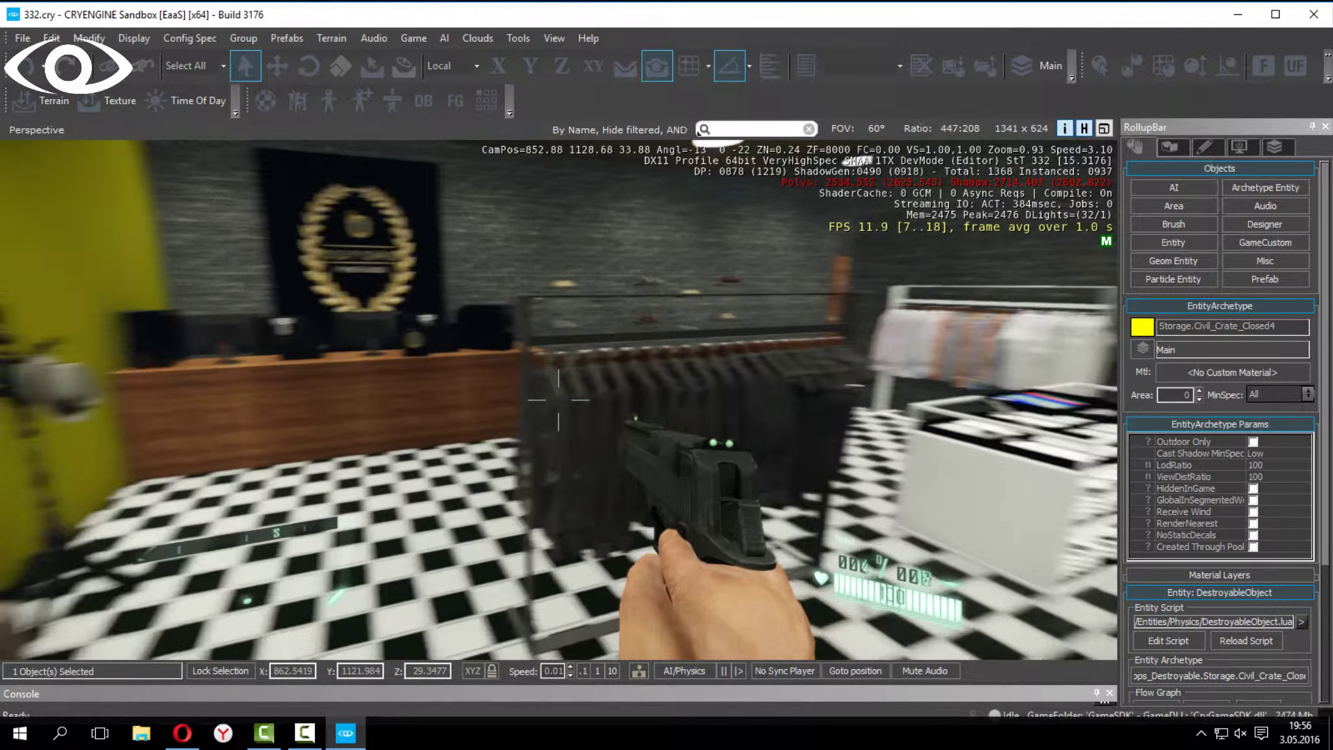
key(w)
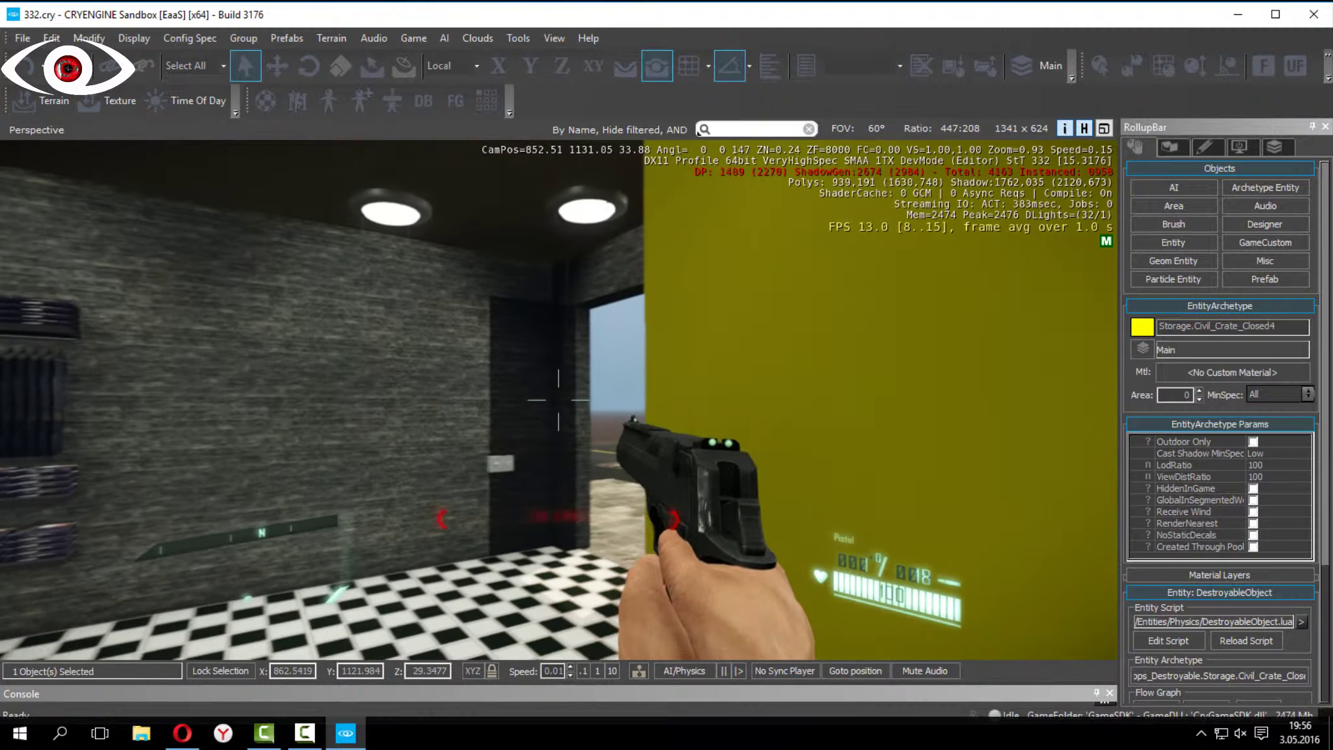
click(558, 400)
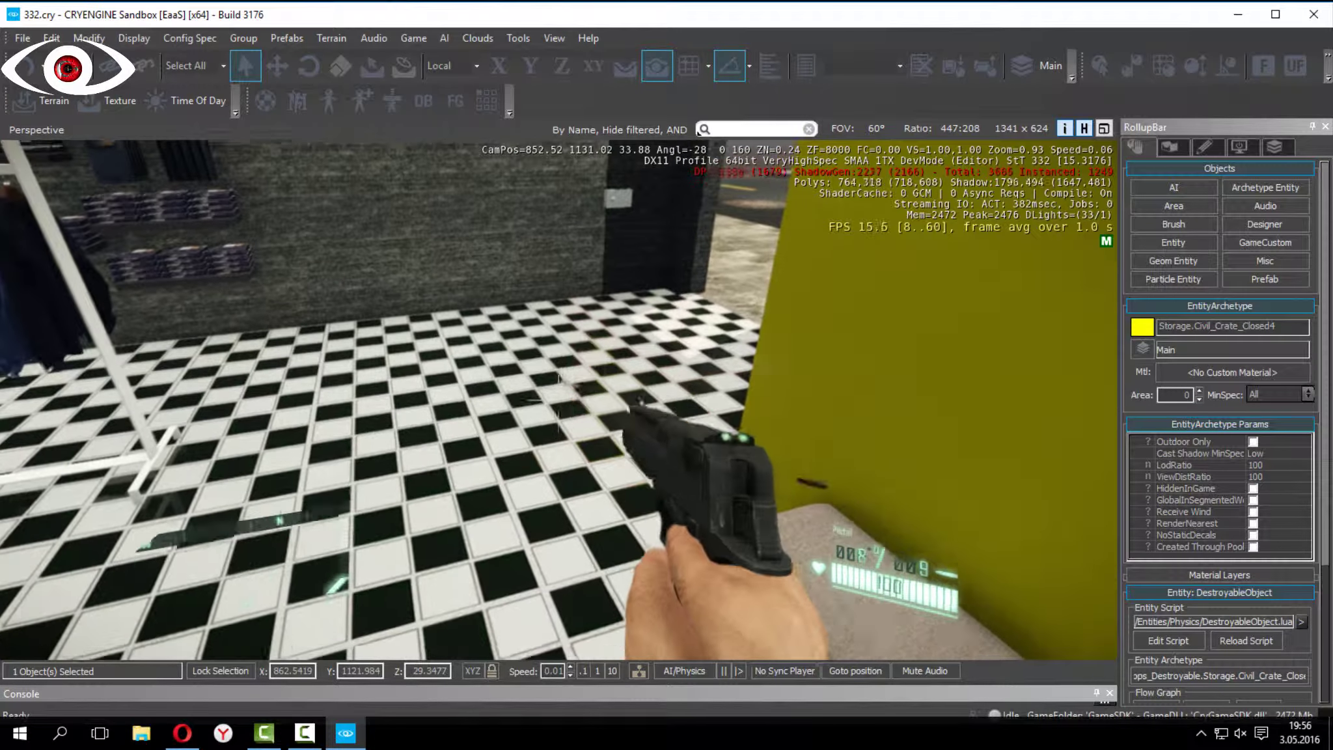
click(559, 399)
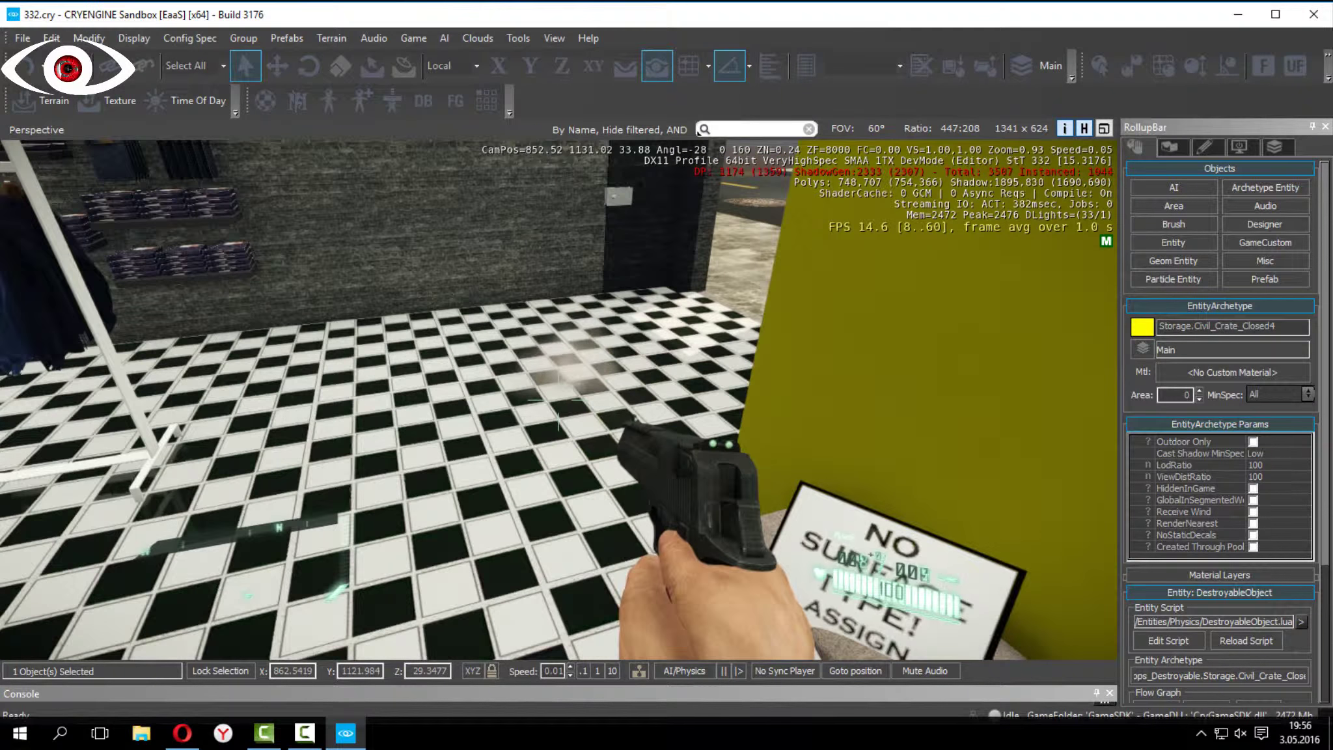